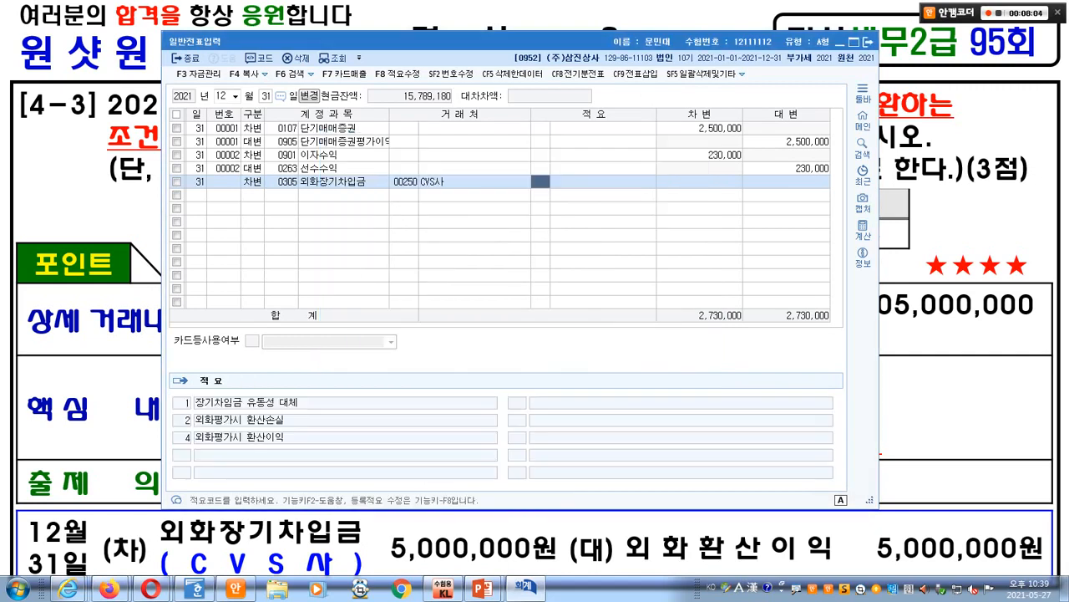
- Enter 5,000,000 on the 외화장기차입금 debit line and start a credit line (구분 4)
type("5000000")
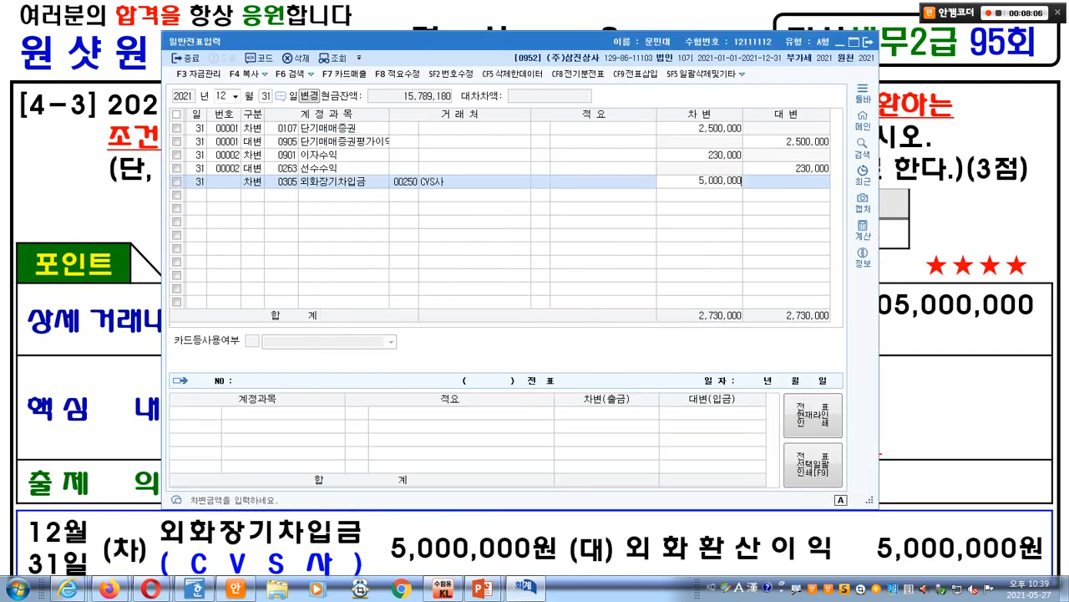
key("Return")
type("4")
key("Return")
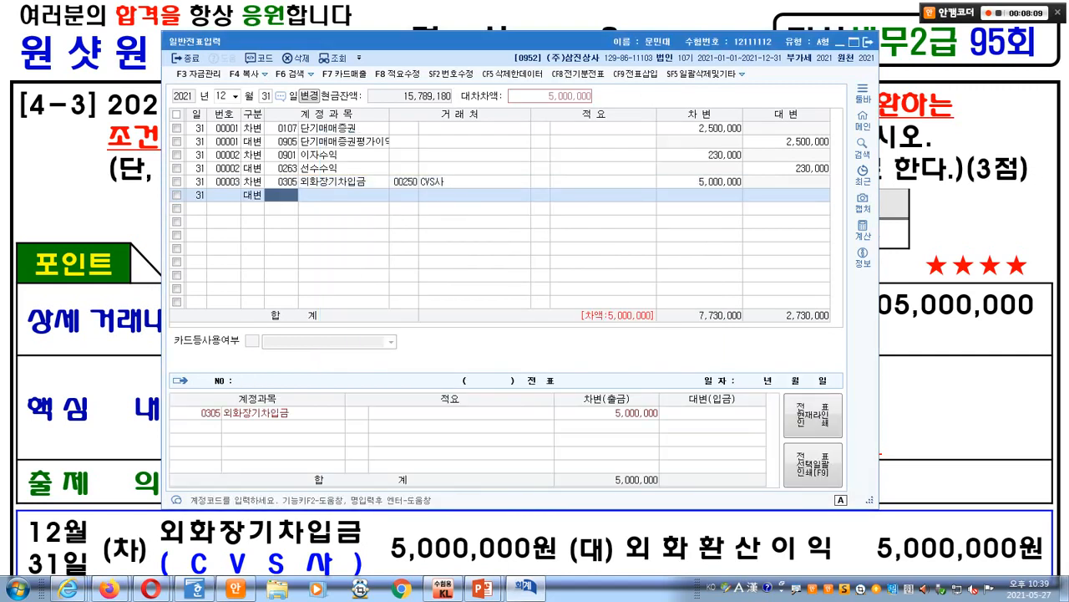
- Search 외화 and set 0910 외화환산이익 as the 5,000,000 credit account
key("Hangul")
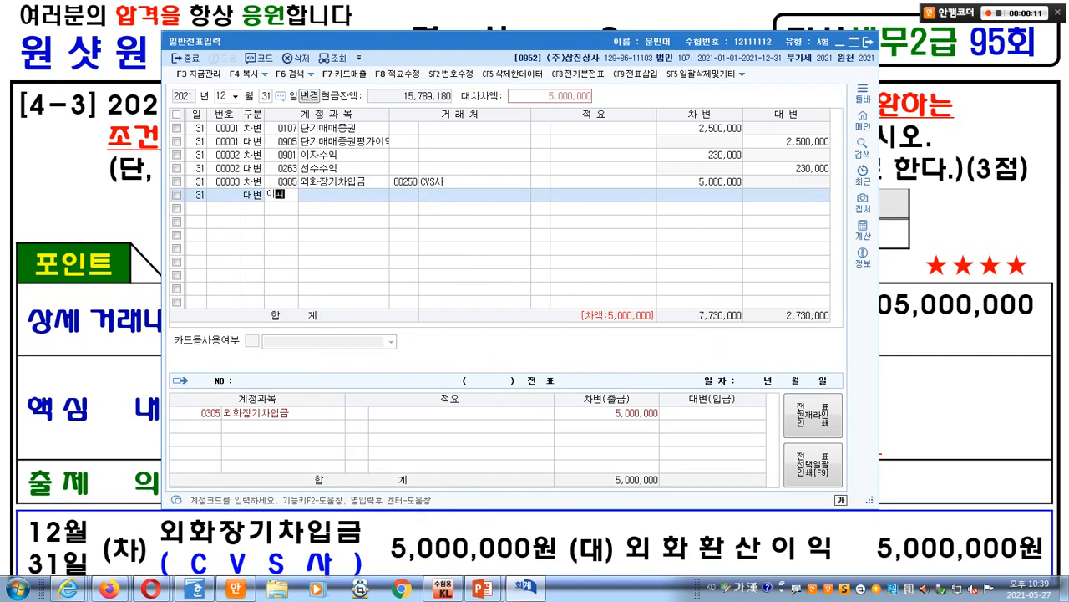
type("외화")
key("Return")
key("Down")
key("Return")
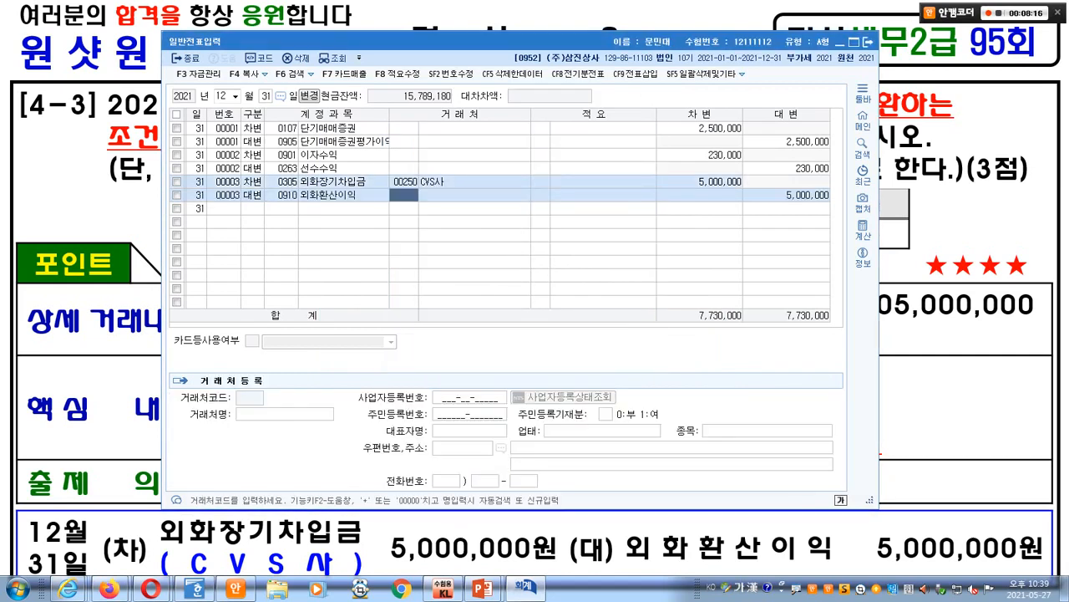
key("Down")
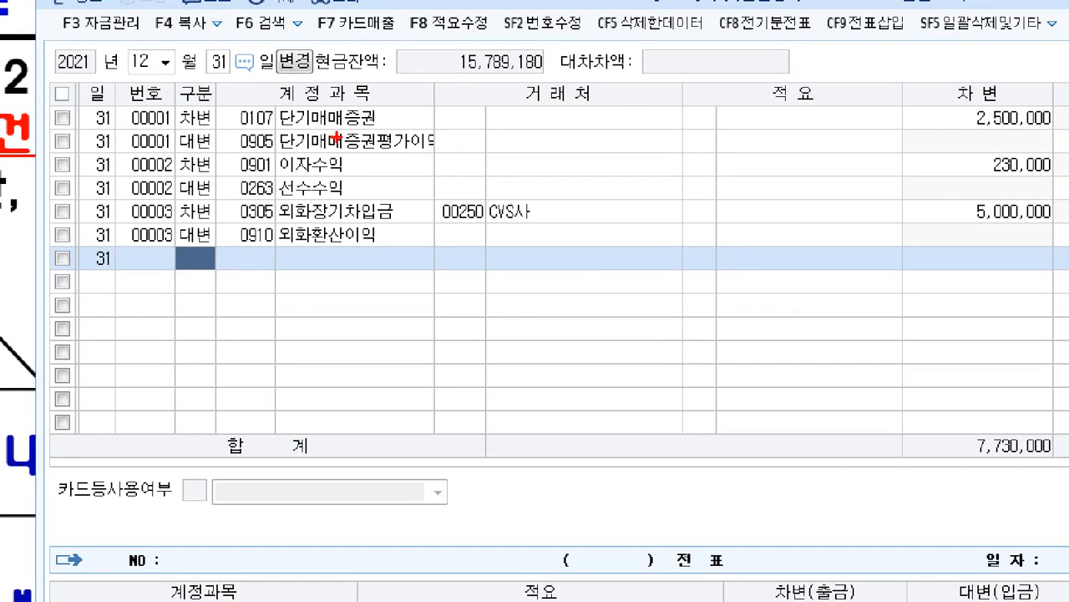
mouse_move(167, 99)
left_mouse_down()
mouse_move(488, 159)
mouse_move(592, 155)
left_mouse_up()
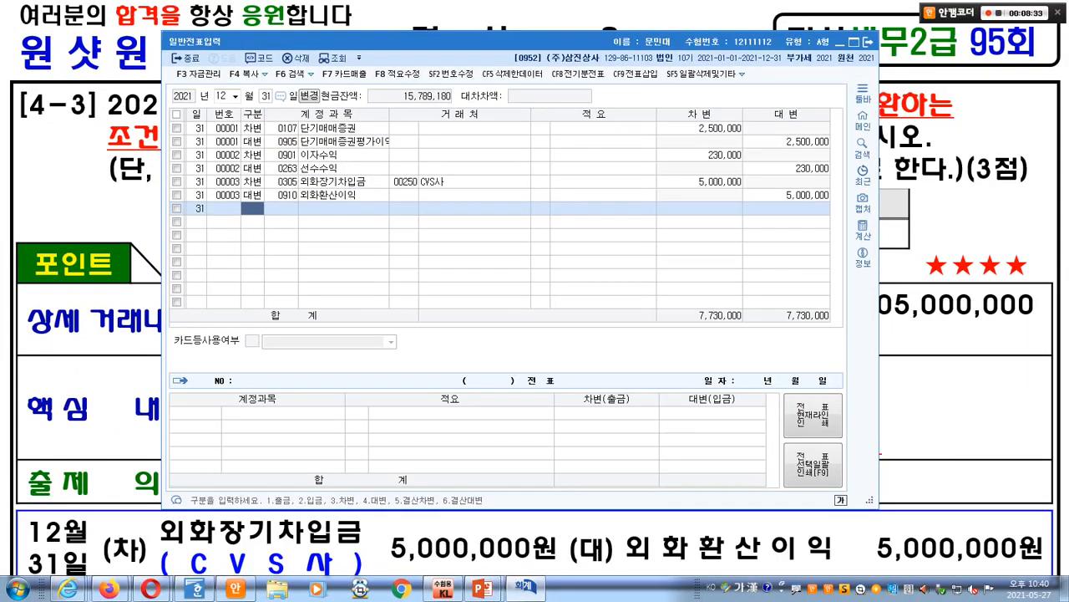
- Advance to the [4-4] depreciation slide, mark it up, and return to KcLep
key("alt+Tab")
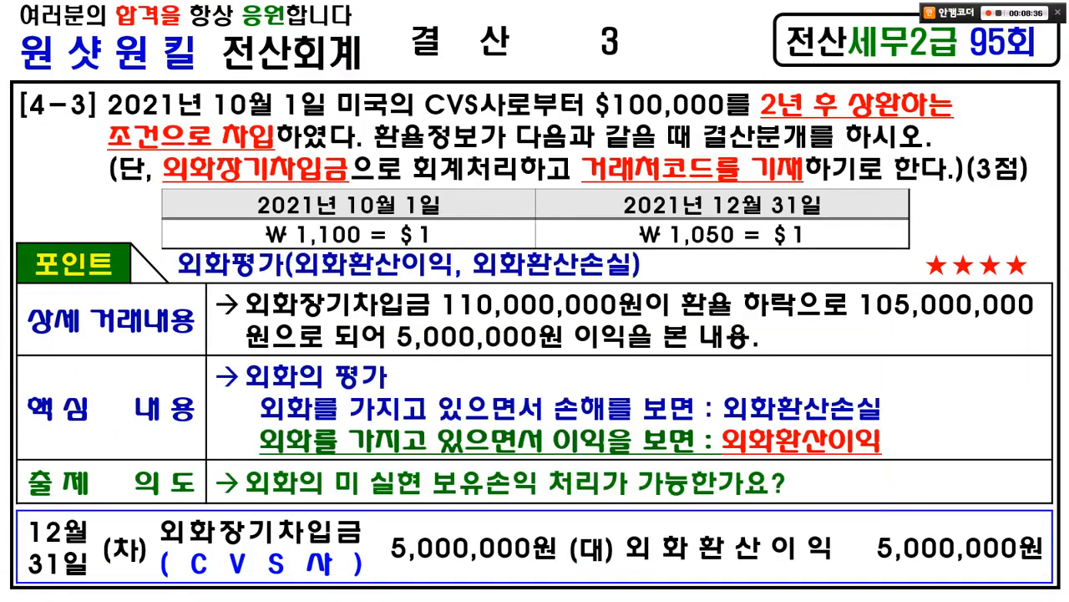
key("Right")
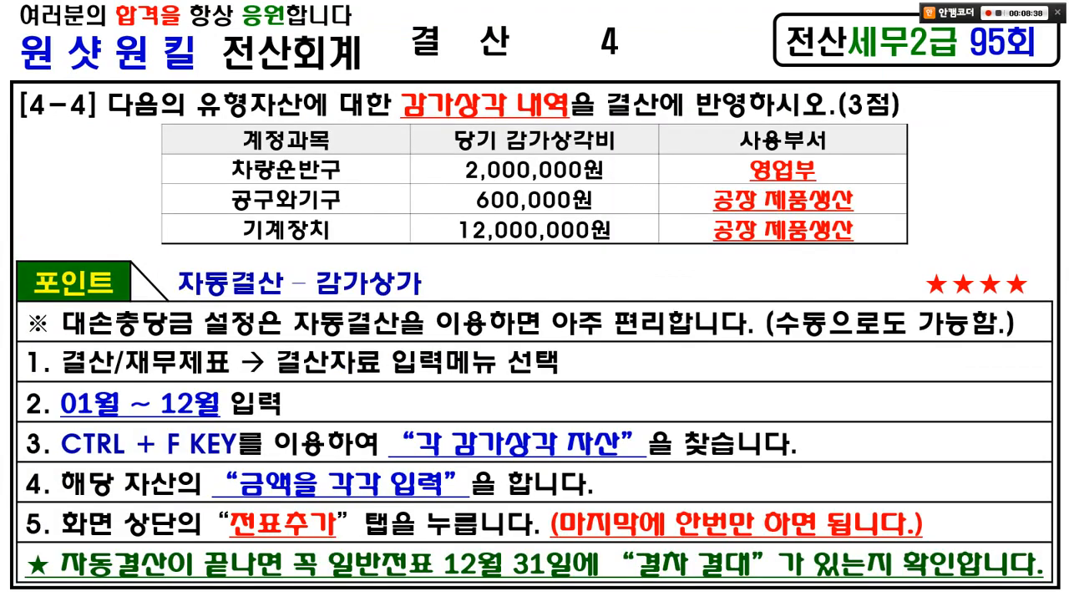
mouse_move(109, 118)
left_mouse_down()
mouse_move(386, 118)
mouse_move(539, 87)
mouse_move(569, 124)
mouse_move(804, 125)
left_mouse_up()
left_click_drag(519, 84, 549, 67)
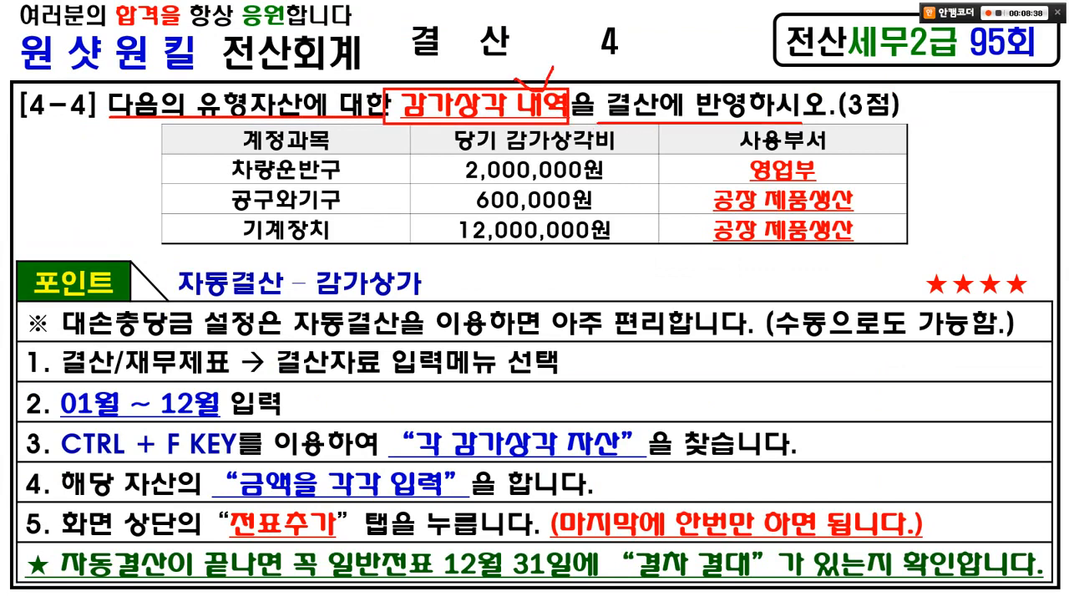
mouse_move(402, 315)
left_mouse_down()
mouse_move(301, 311)
mouse_move(414, 293)
left_mouse_up()
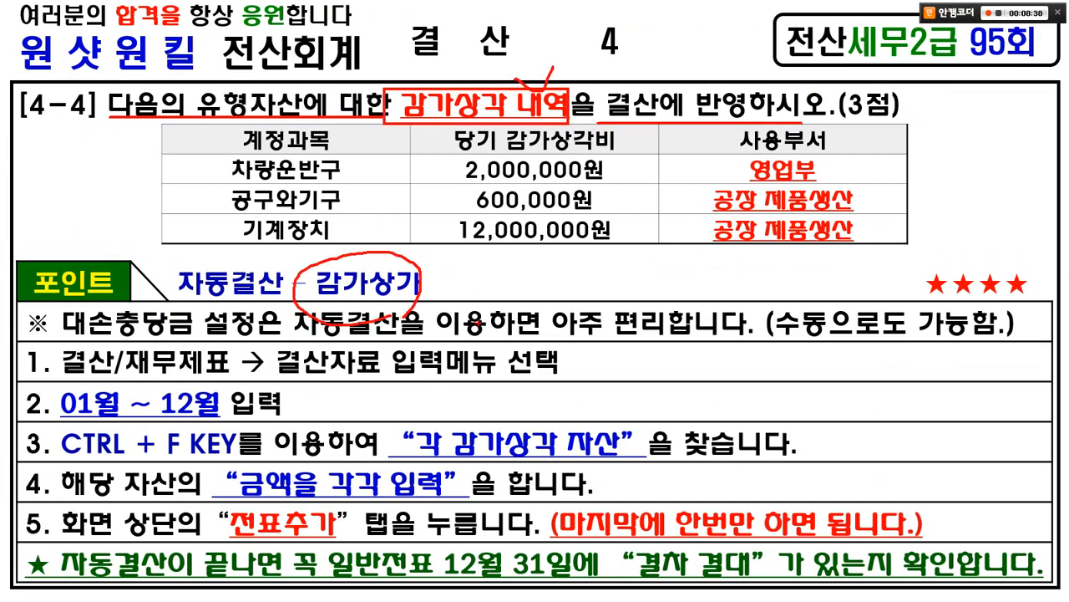
mouse_move(562, 585)
left_mouse_down()
mouse_move(359, 418)
mouse_move(582, 409)
mouse_move(553, 576)
left_mouse_up()
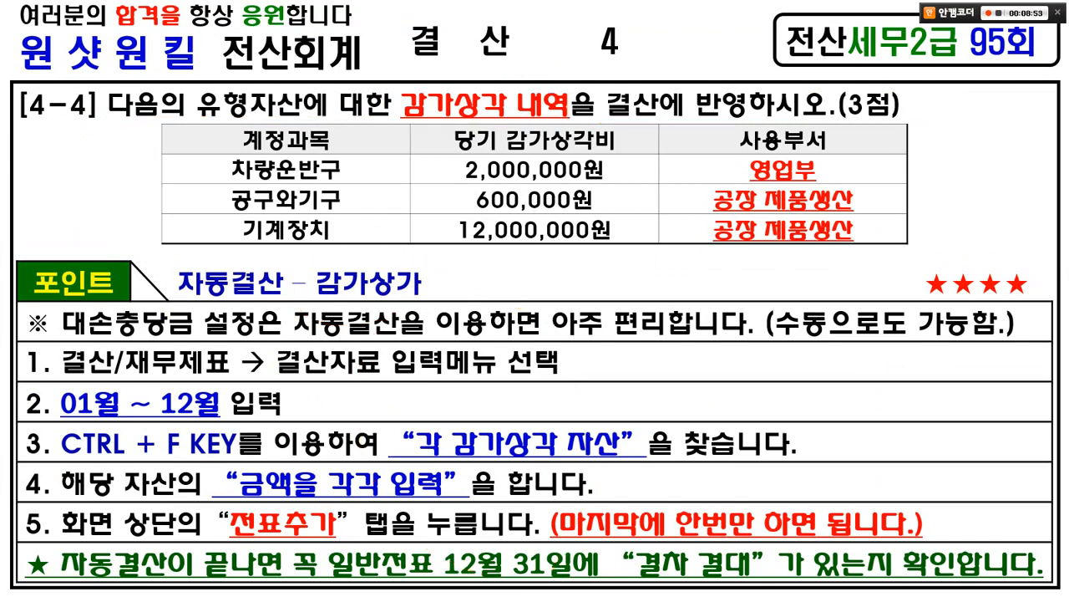
key("alt+Tab")
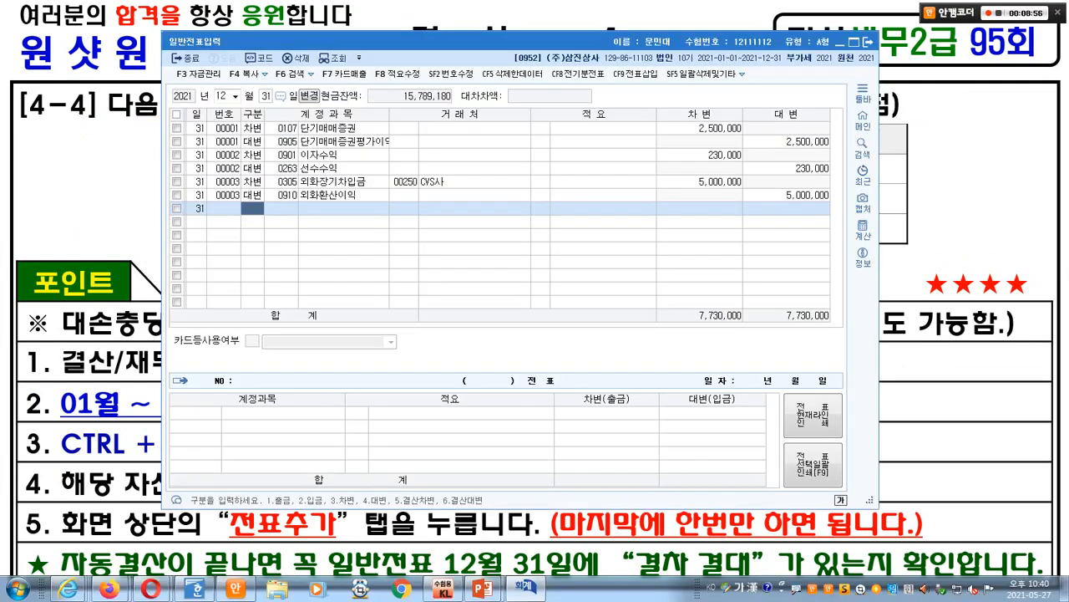
- Close the journal and load 결산자료입력 for the January–December period
left_click(869, 42)
key("alt+Tab")
key("ctrl+1")
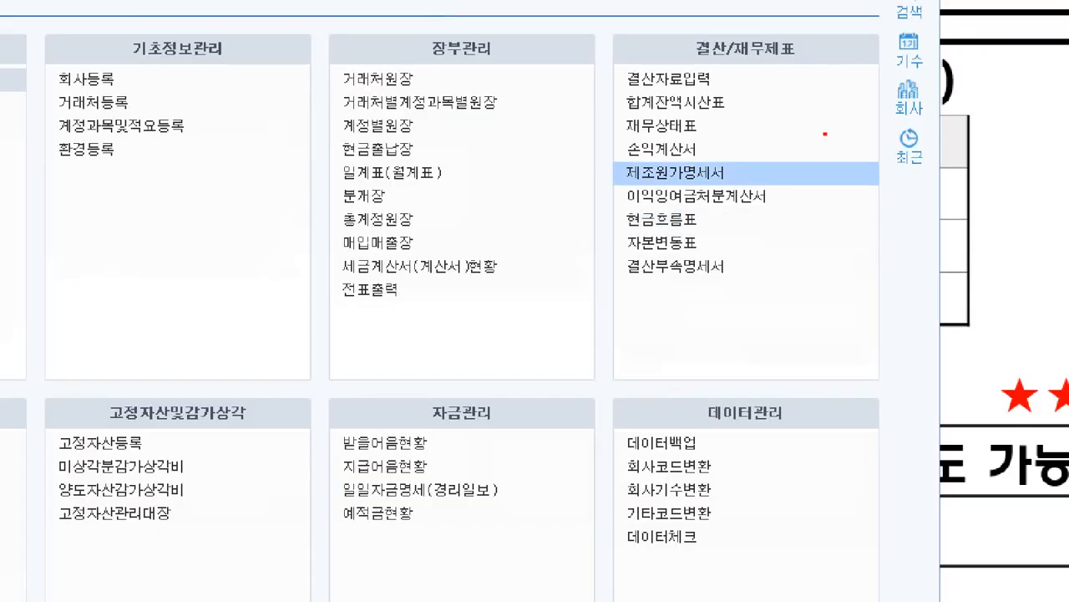
left_click_drag(597, 52, 764, 106)
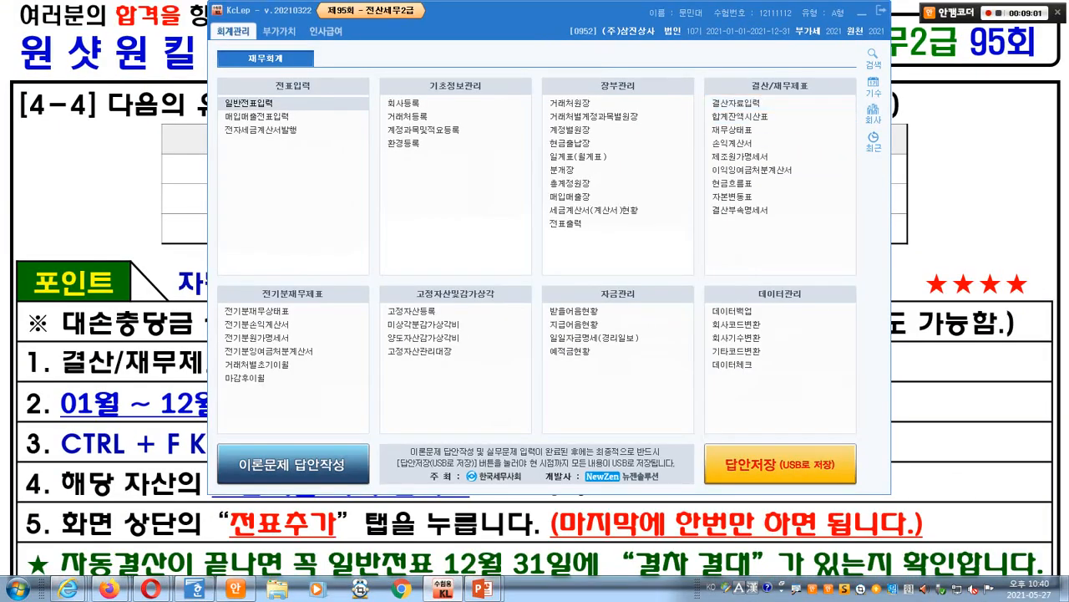
left_click(735, 102)
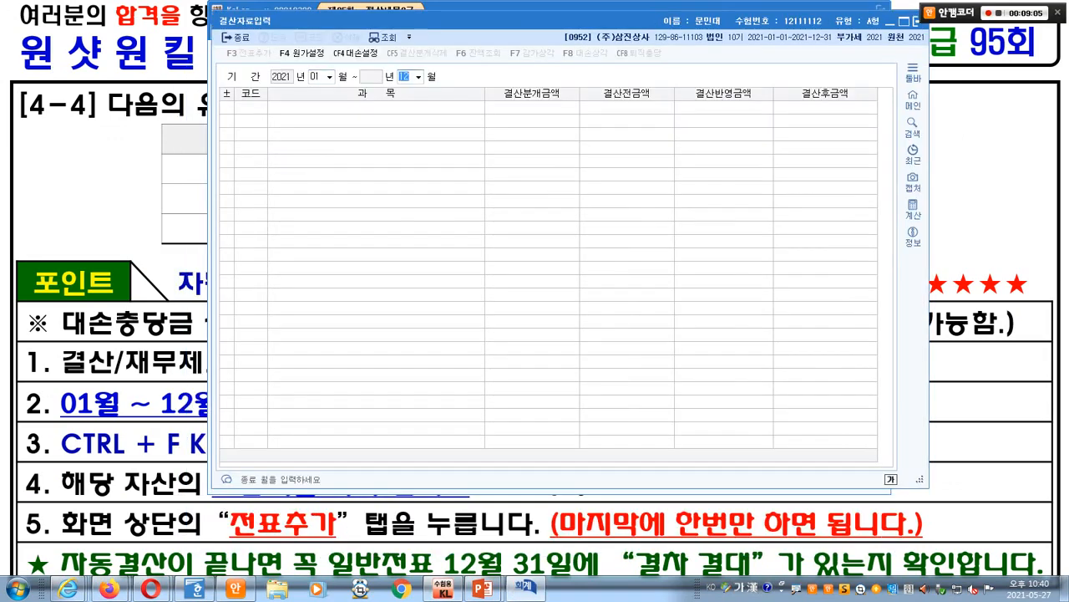
key("Return")
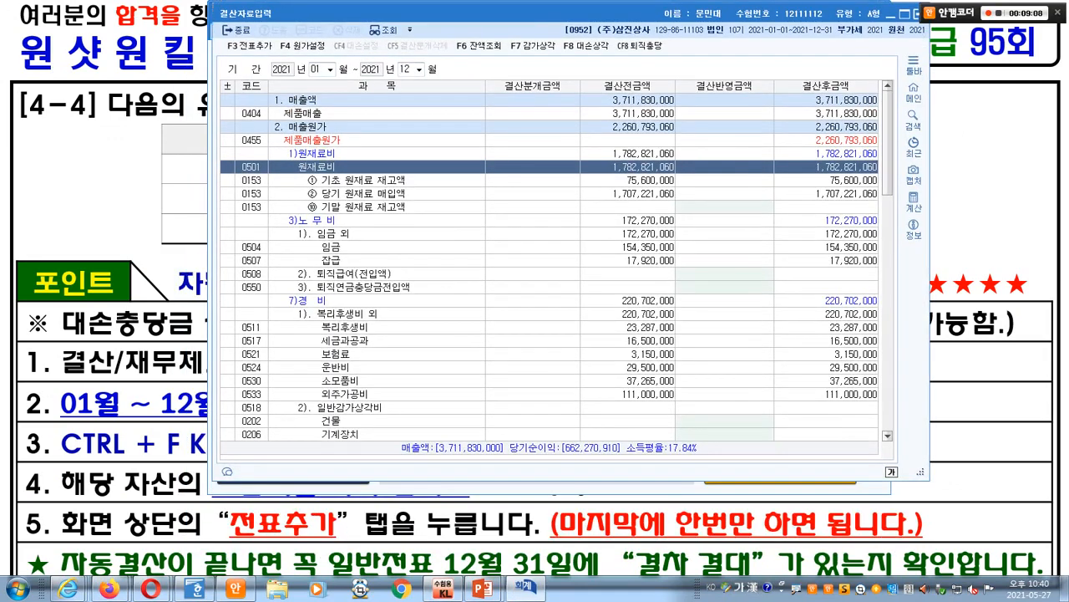
key("Escape")
left_click(525, 588)
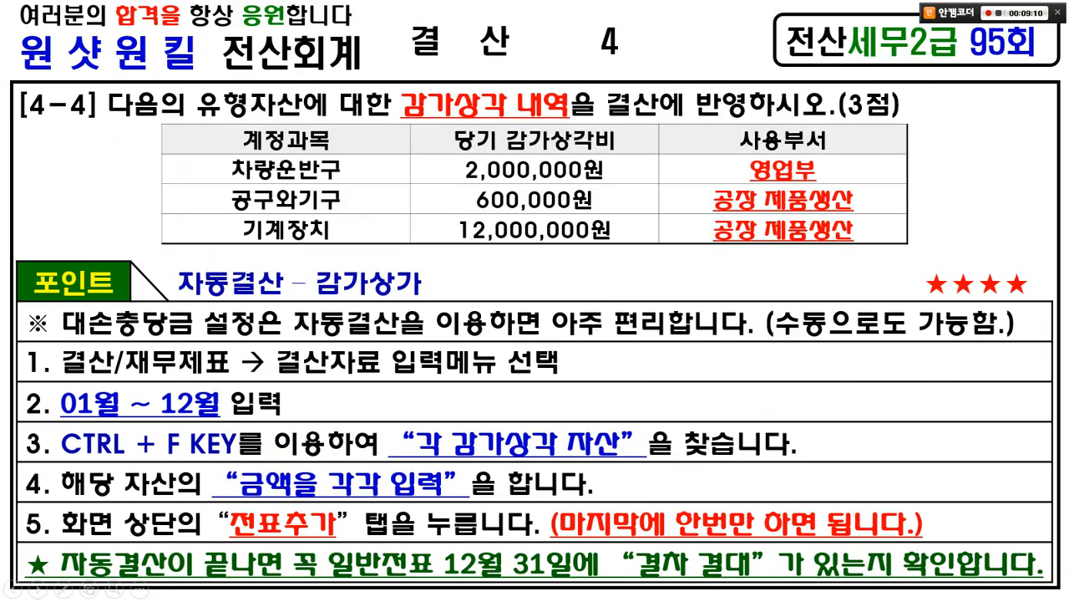
key("alt+Tab")
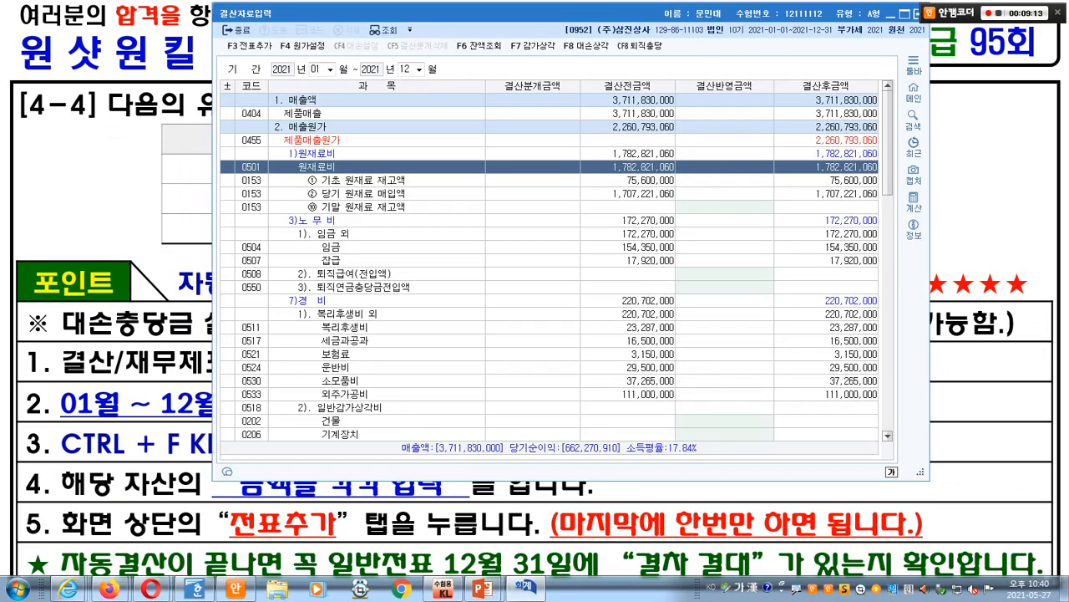
- Search 차량 to locate the first 차량운반구 row in the settlement table
key("ctrl+f")
type("차량")
key("Return")
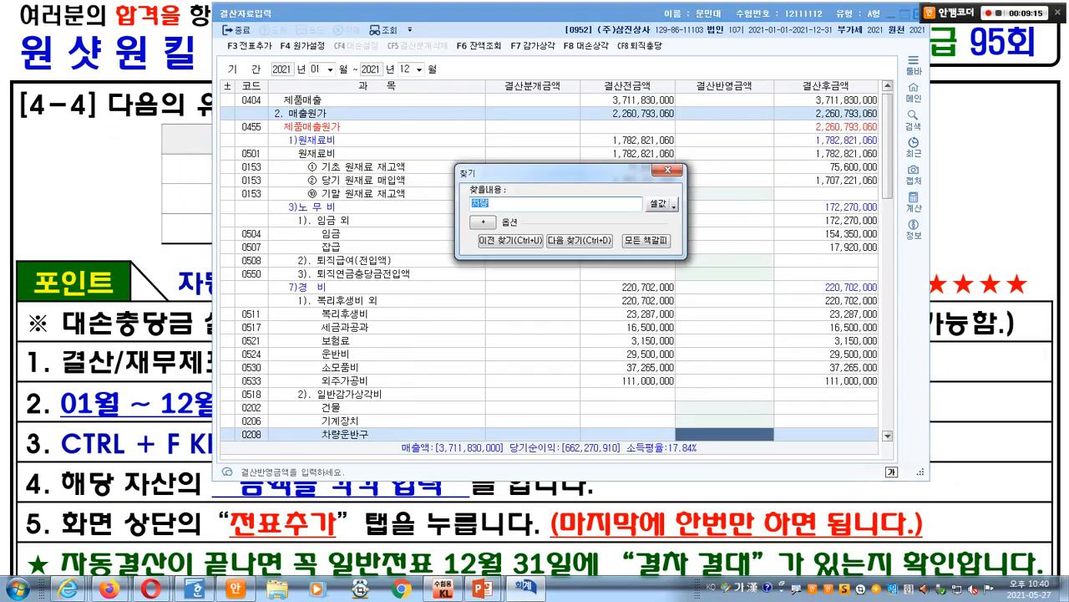
key("Escape")
scroll(552, 268, "down", 3)
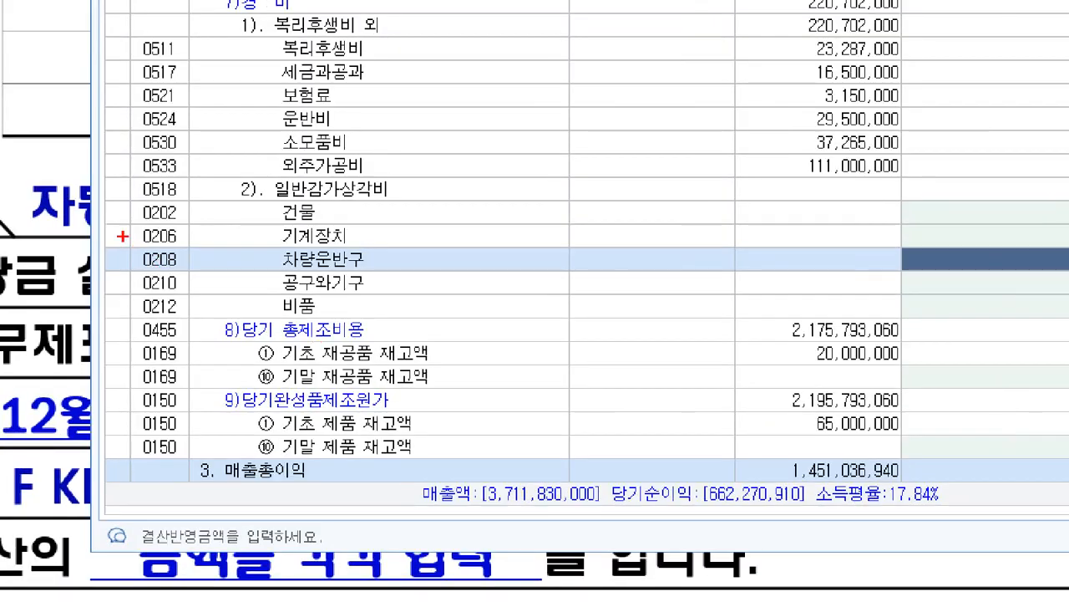
left_click_drag(231, 300, 382, 317)
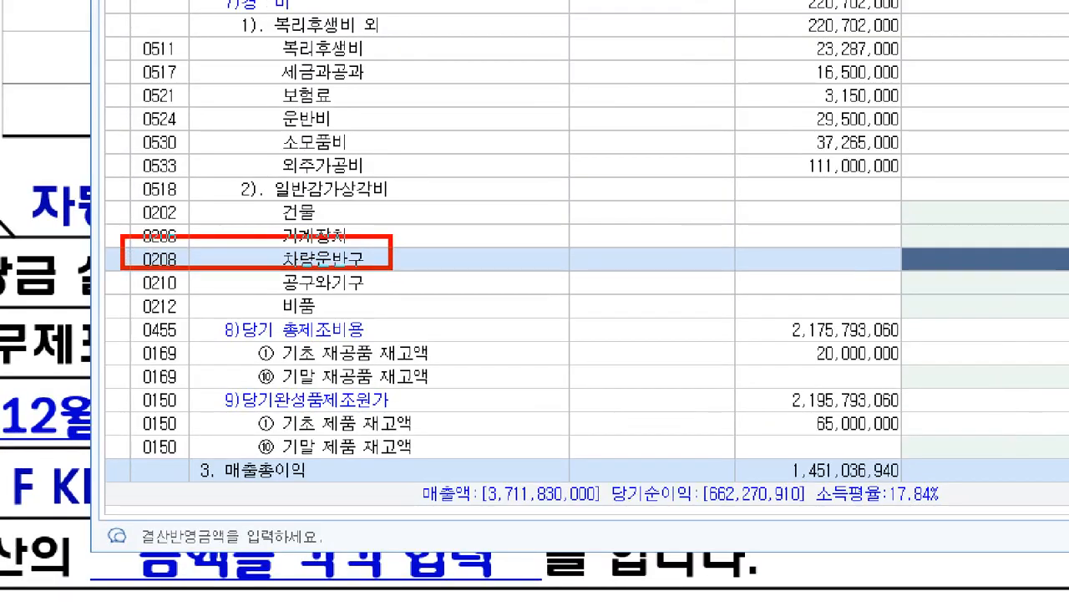
left_click_drag(122, 171, 411, 202)
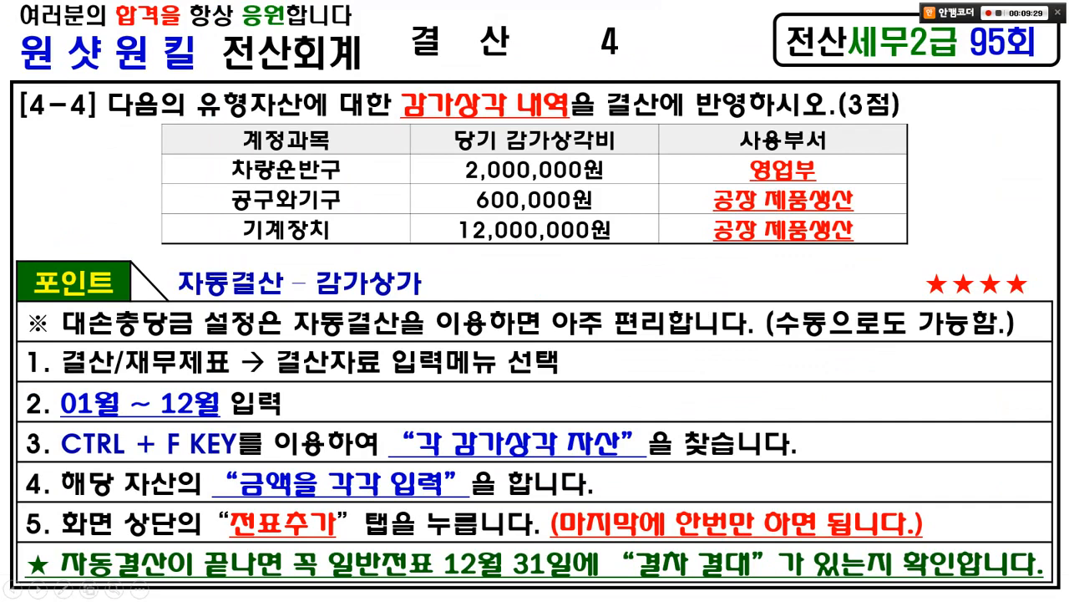
- Jump to the next 차량운반구 row under selling and administrative expenses
key("alt+Tab")
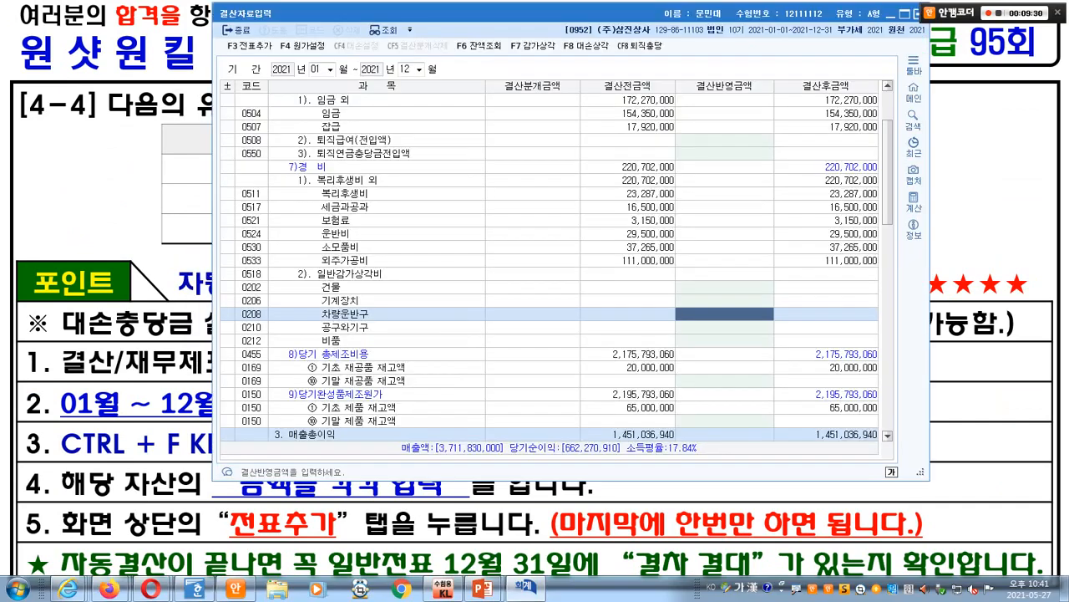
key("ctrl+f")
key("Return")
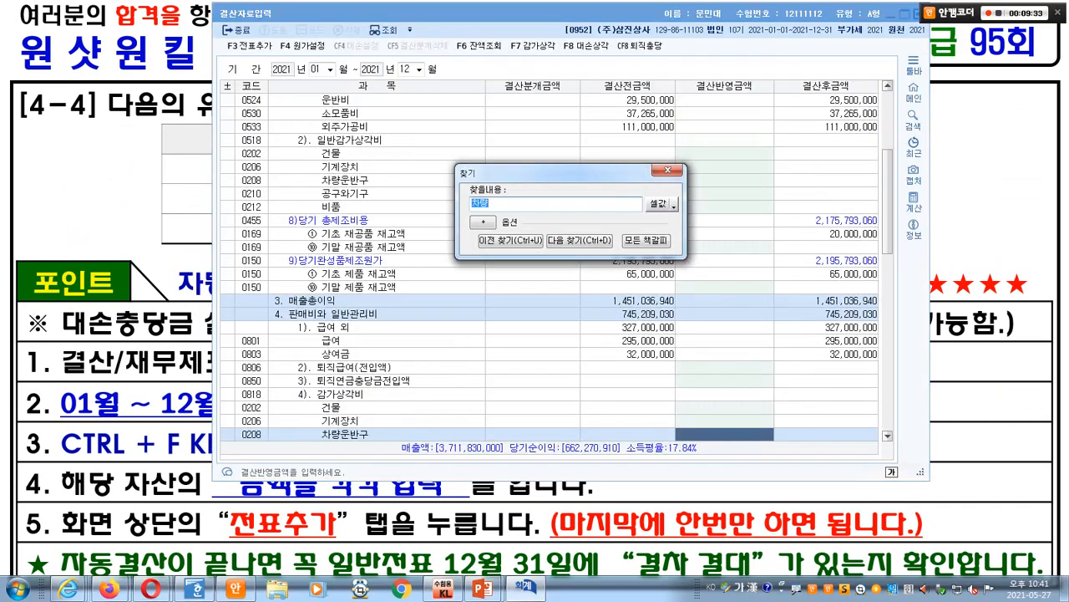
key("Escape")
scroll(550, 268, "down", 3)
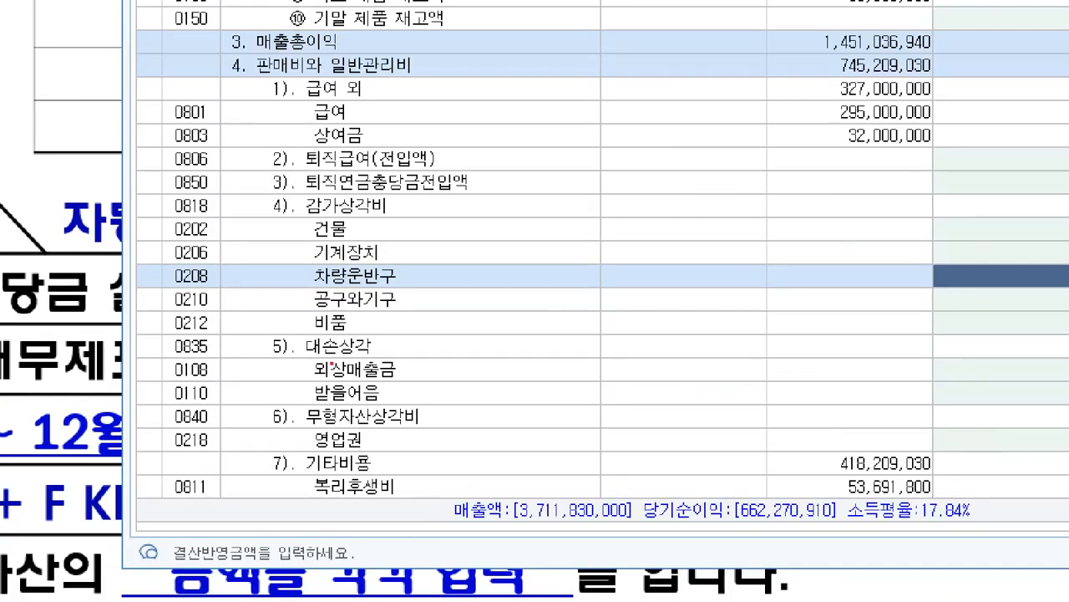
left_click_drag(159, 262, 437, 287)
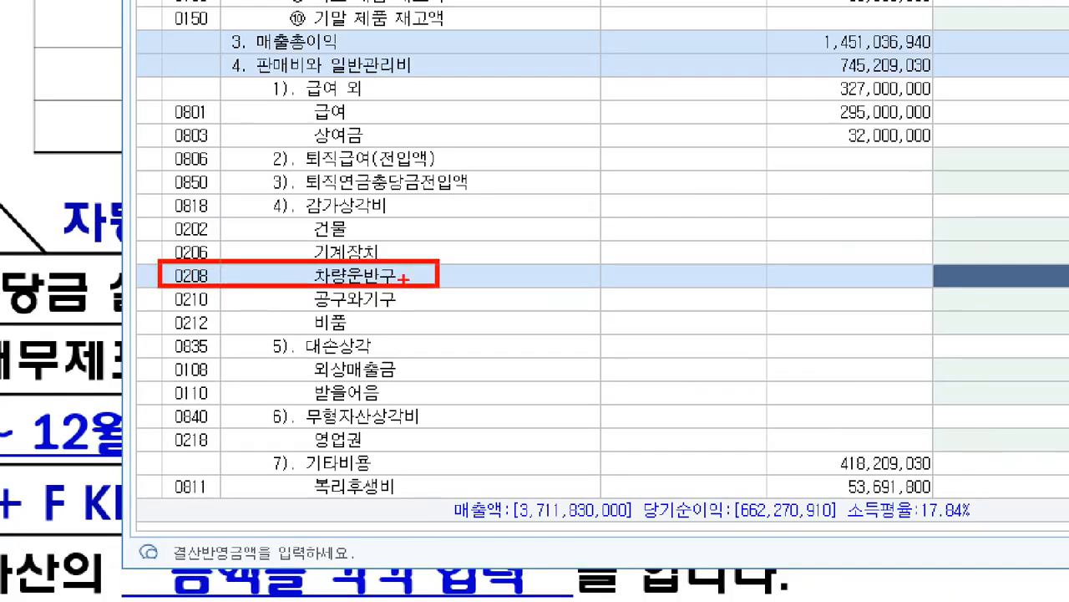
left_click_drag(160, 196, 430, 219)
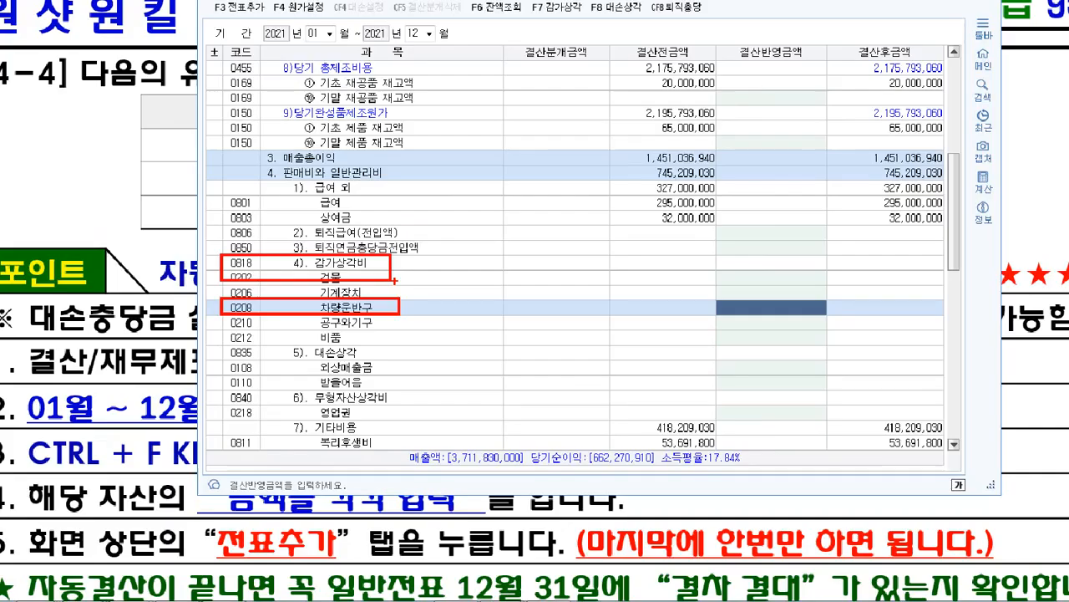
- Enter 2,000,000 depreciation for 0208 차량운반구
key("alt+Tab")
key("alt+Tab")
type("2000000")
key("Return")
key("alt+Tab")
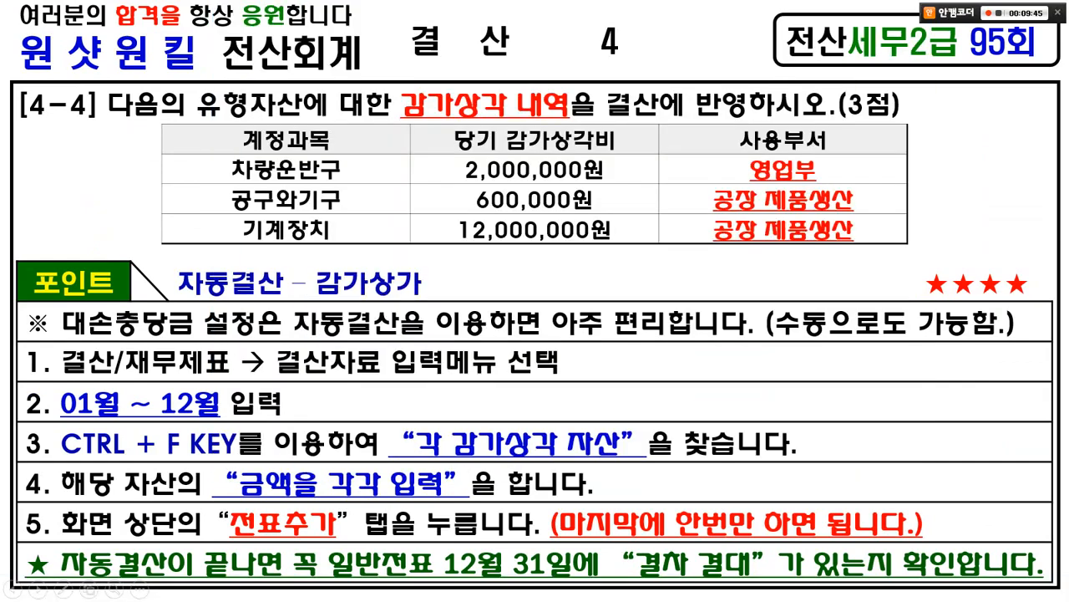
key("alt+Tab")
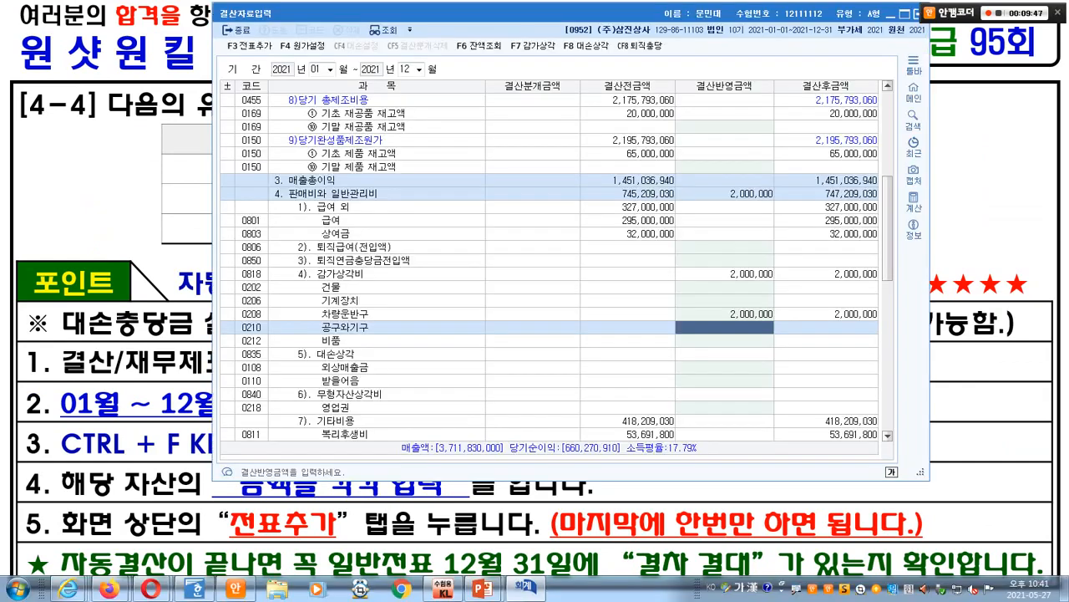
- Search 공구 and enter 600,000 depreciation for 0210 공구와기구
key("ctrl+f")
type("공")
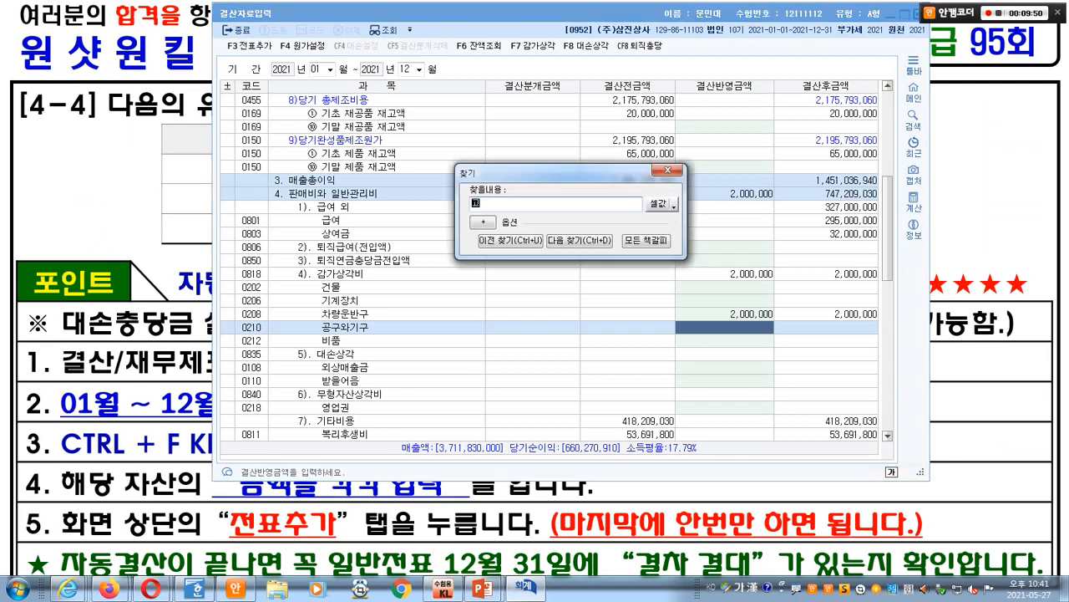
type("구")
key("Return")
key("Return")
key("Escape")
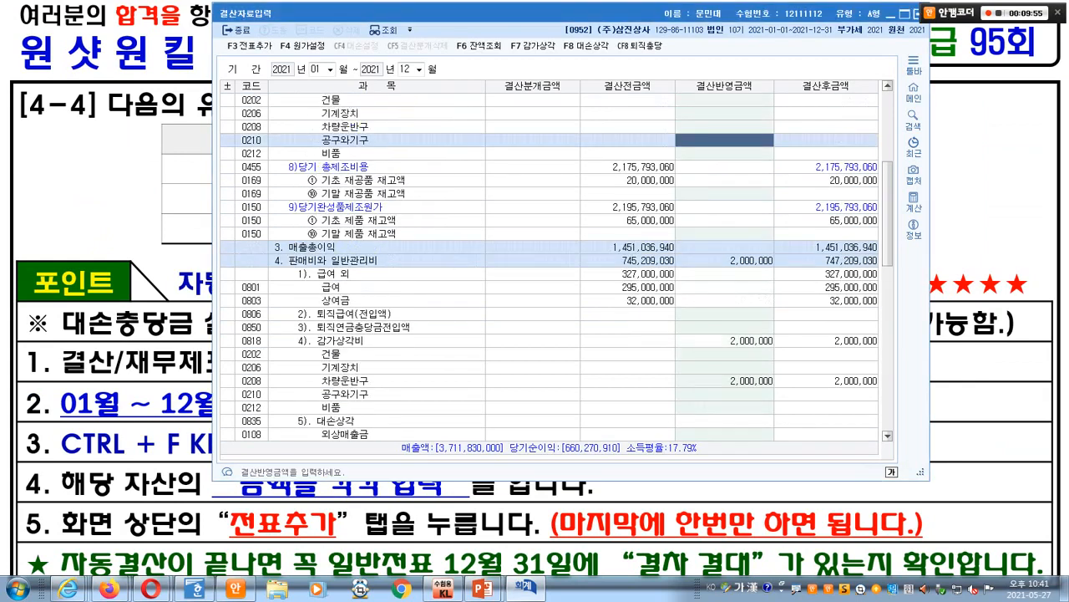
scroll(549, 260, "up", 1)
key("ctrl+1")
left_click(207, 83)
left_click_drag(205, 85, 522, 136)
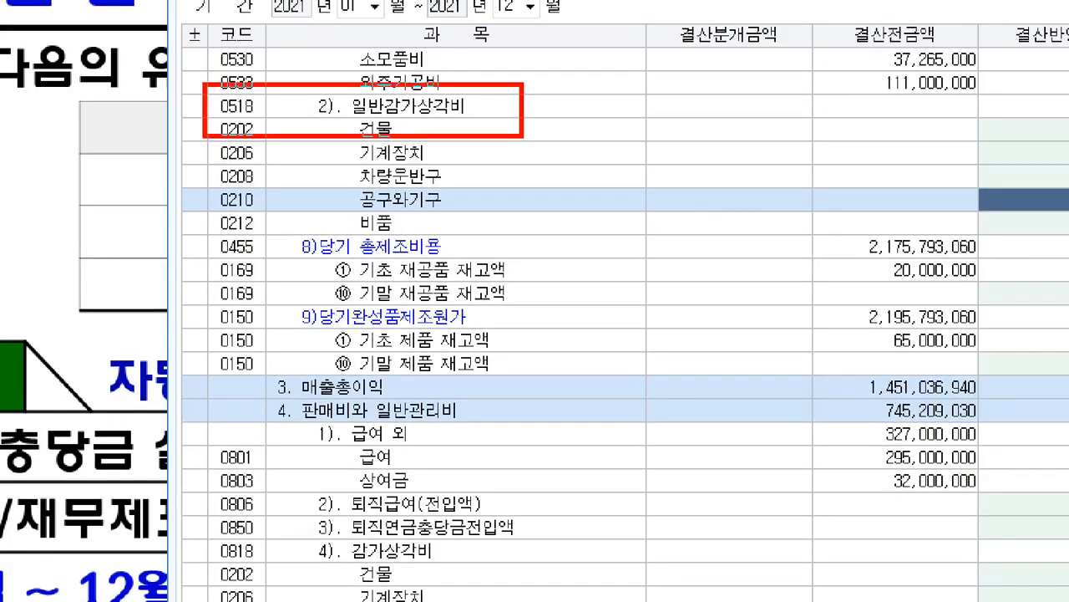
left_click_drag(191, 181, 513, 237)
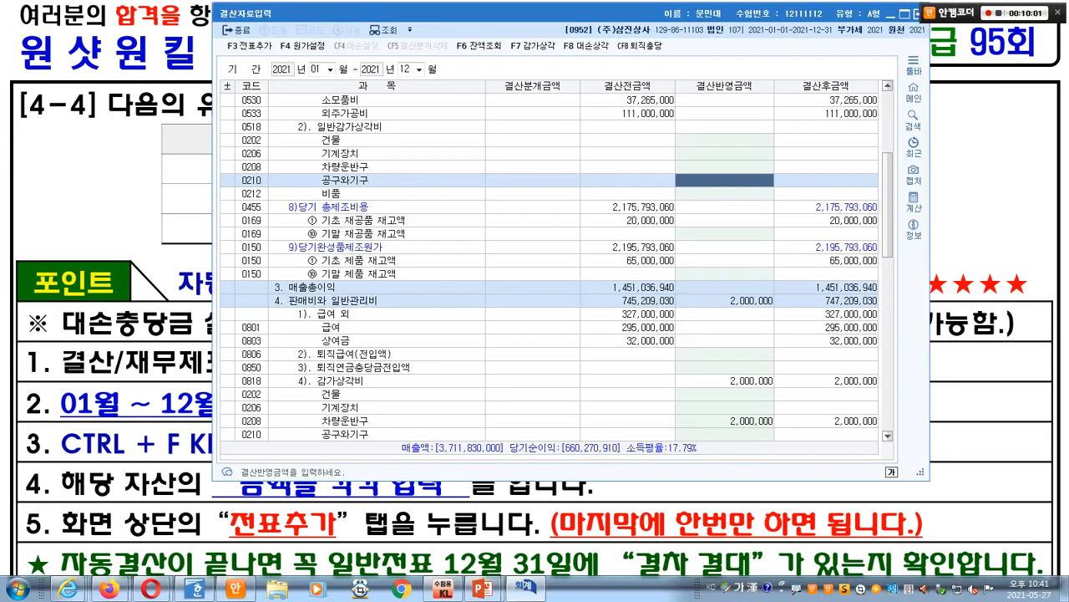
type("6000000")
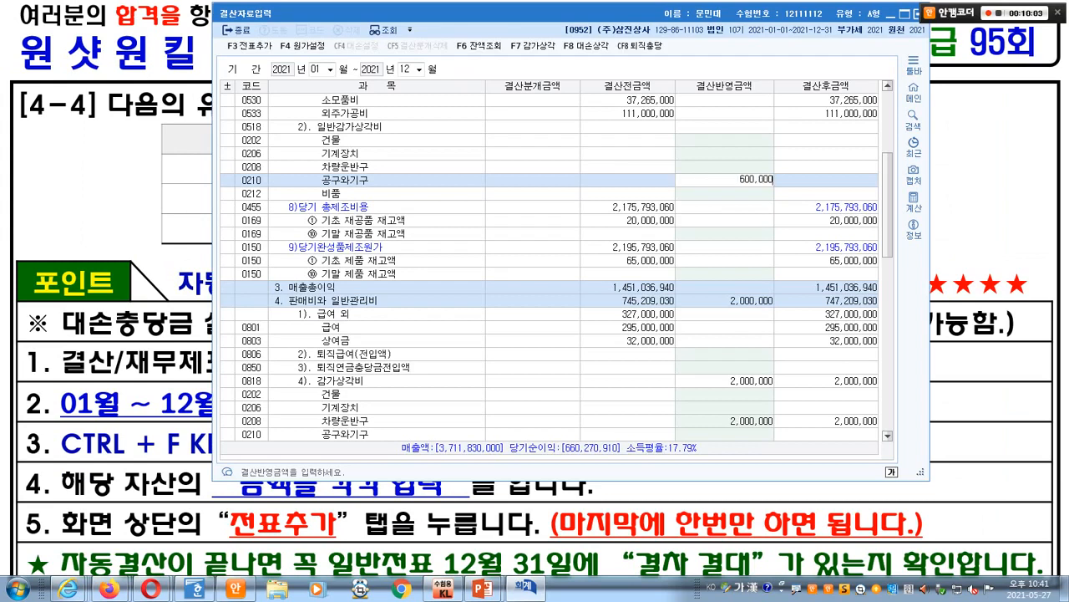
key("Return")
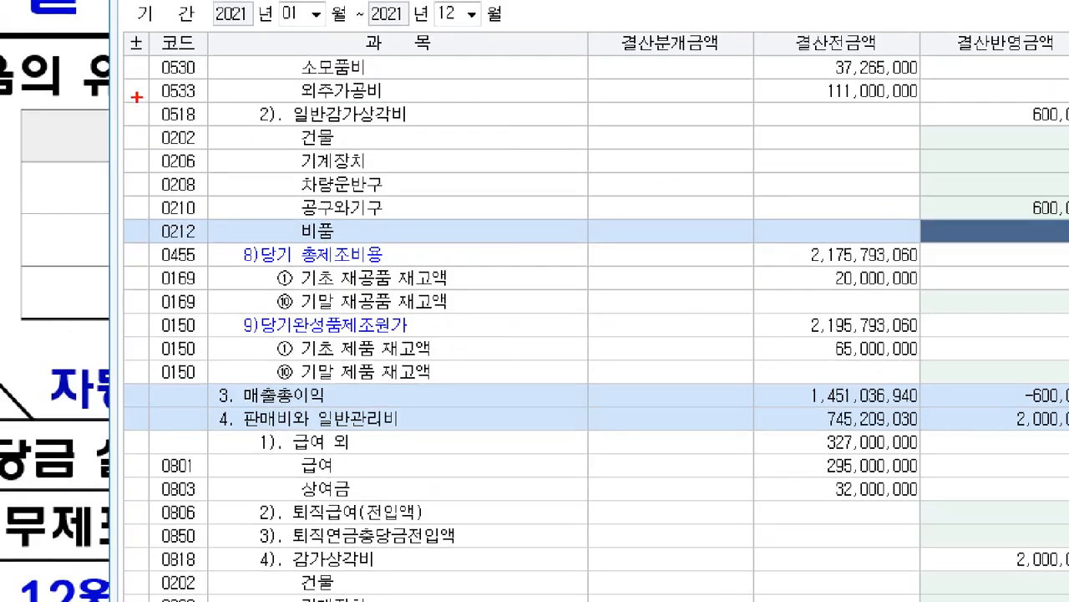
- Enter 12,000,000 depreciation for 0206 기계장치
left_click_drag(227, 118, 400, 134)
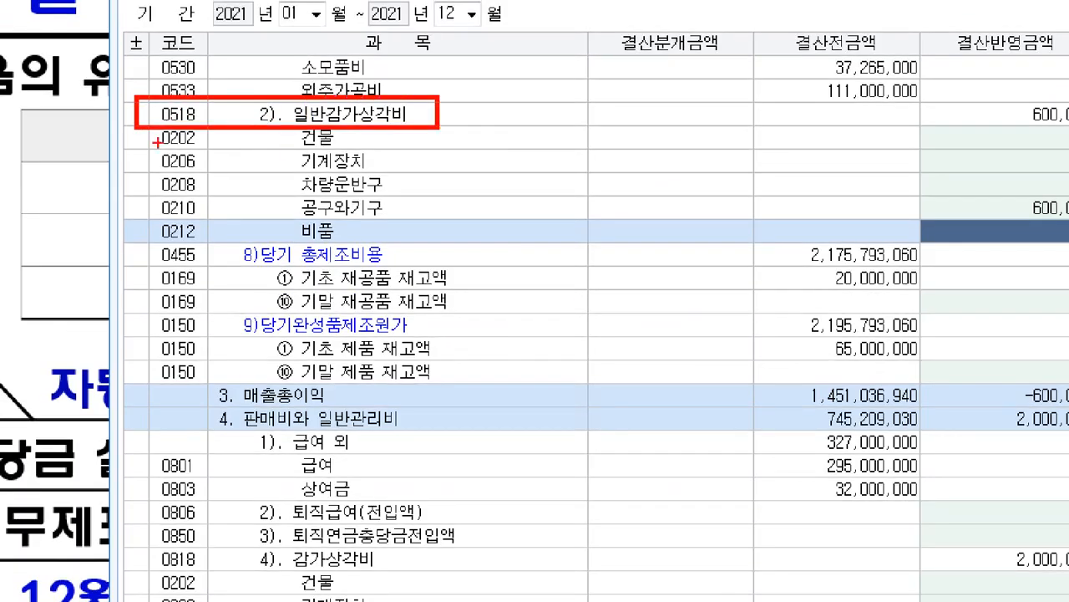
left_click_drag(138, 144, 400, 176)
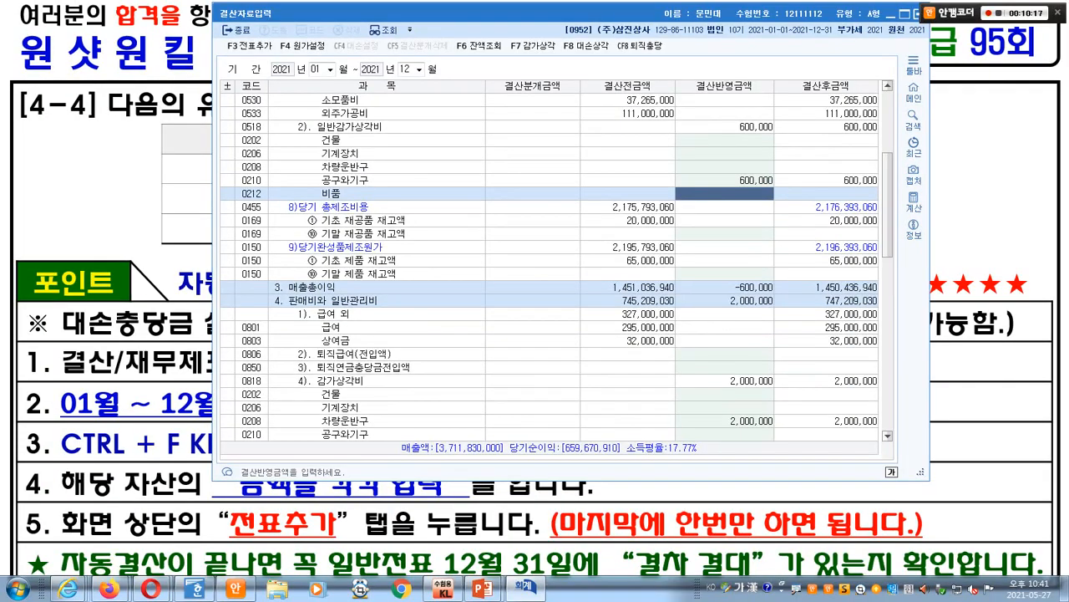
key("Up")
key("Up")
key("Up")
key("alt+Tab")
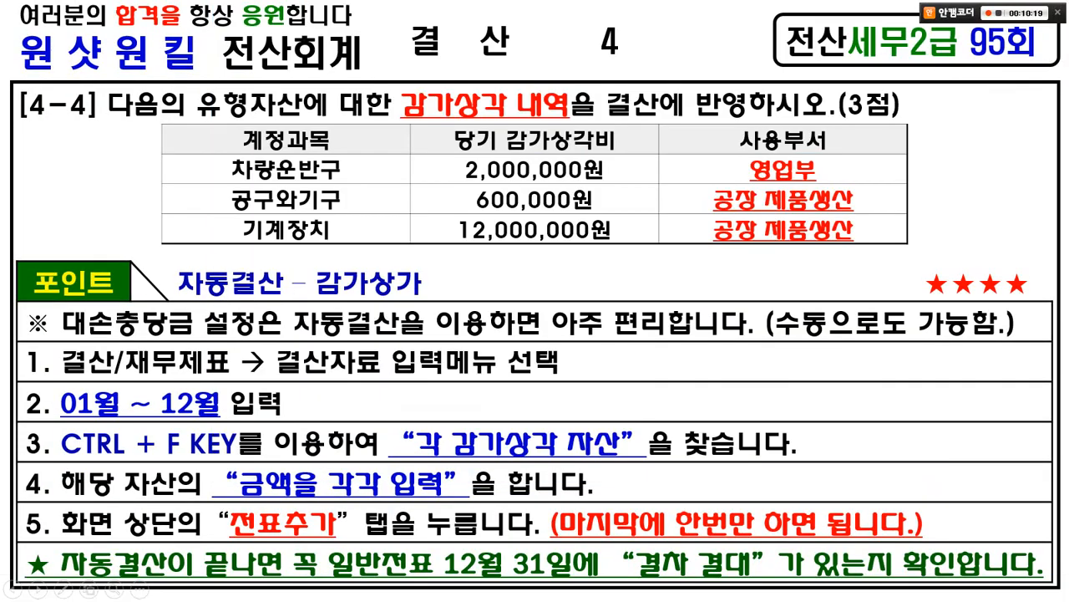
key("alt+Tab")
type("12000000")
key("Return")
- Check the entered depreciation figures against the [4-4] problem slide
key("alt+Tab")
mouse_move(291, 557)
left_mouse_down()
mouse_move(273, 558)
mouse_move(255, 489)
mouse_move(317, 547)
left_mouse_up()
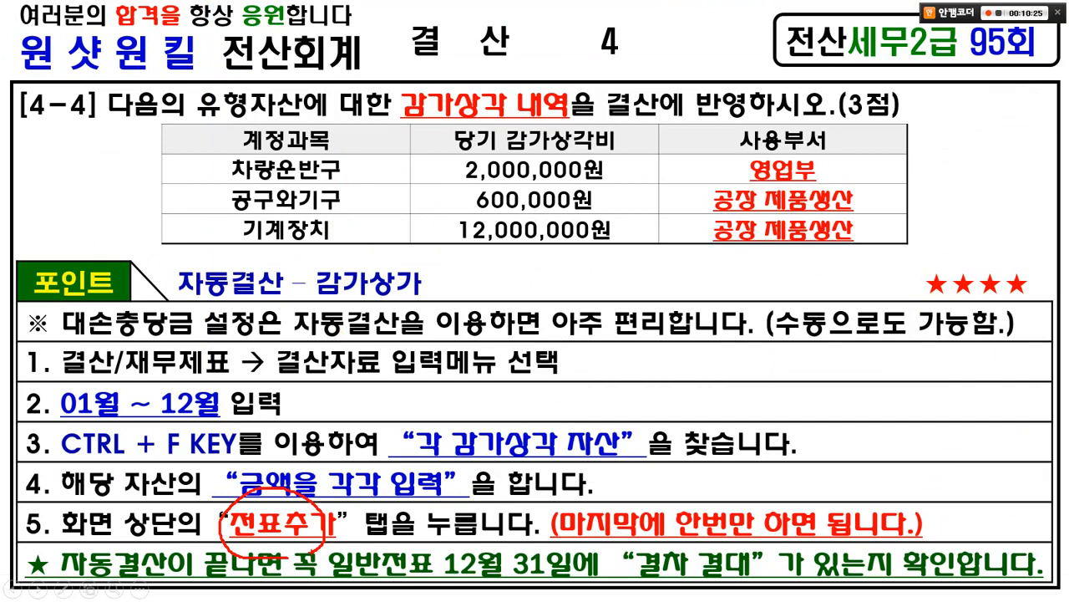
left_click_drag(304, 463, 350, 441)
mouse_move(67, 117)
left_mouse_down()
mouse_move(50, 87)
mouse_move(104, 130)
left_mouse_up()
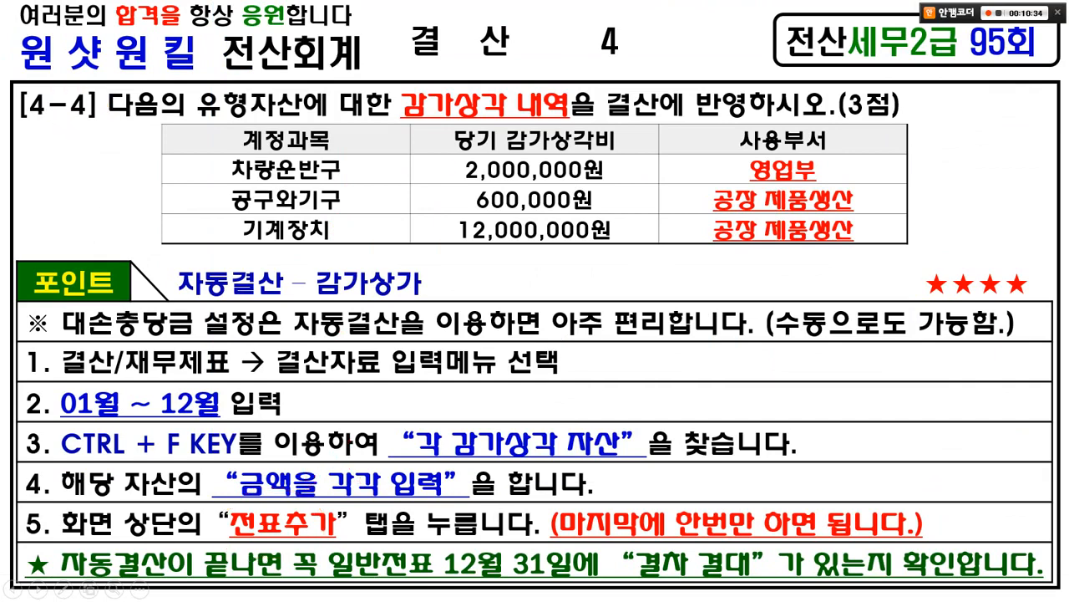
key("Right")
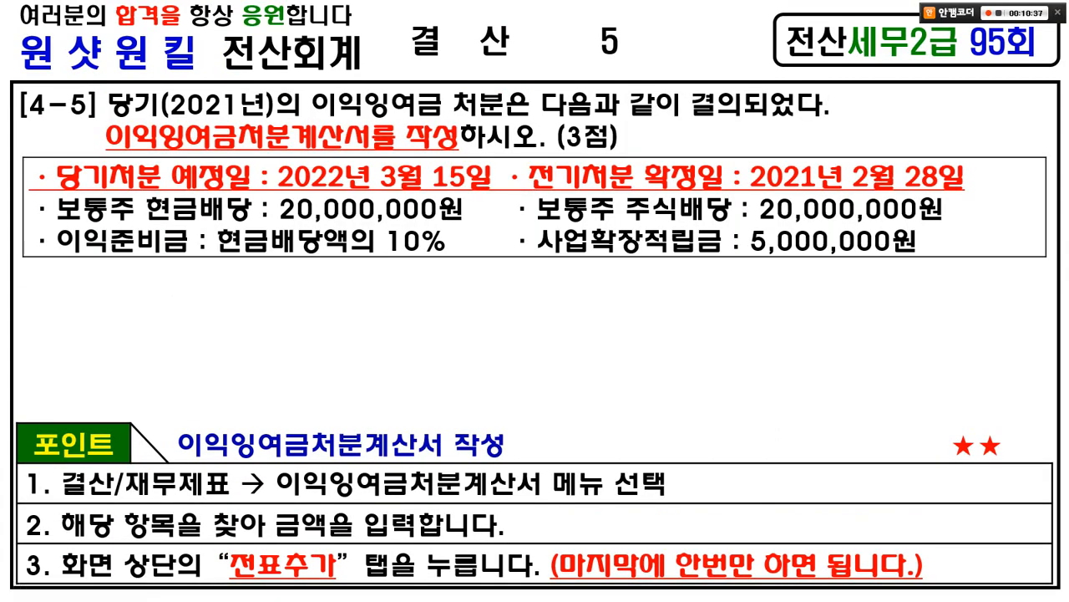
key("Left")
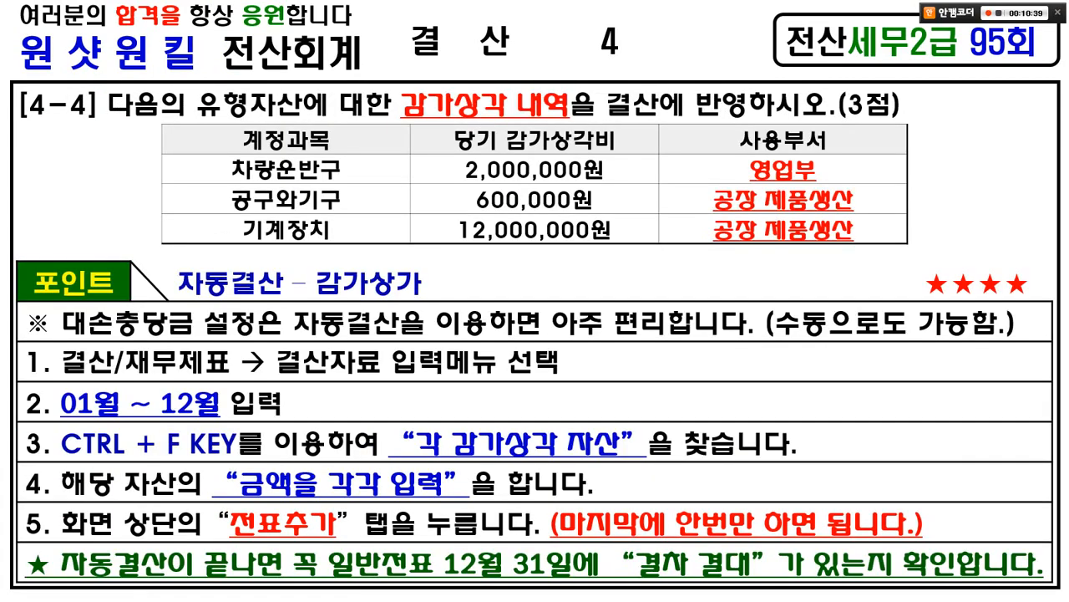
key("alt+Tab")
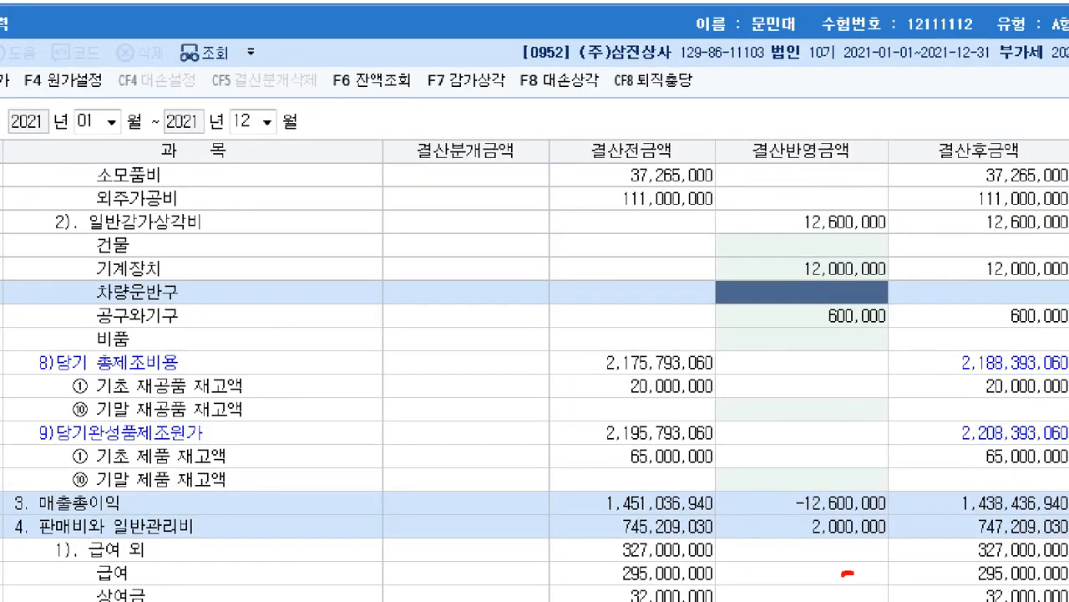
left_click_drag(855, 555, 889, 493)
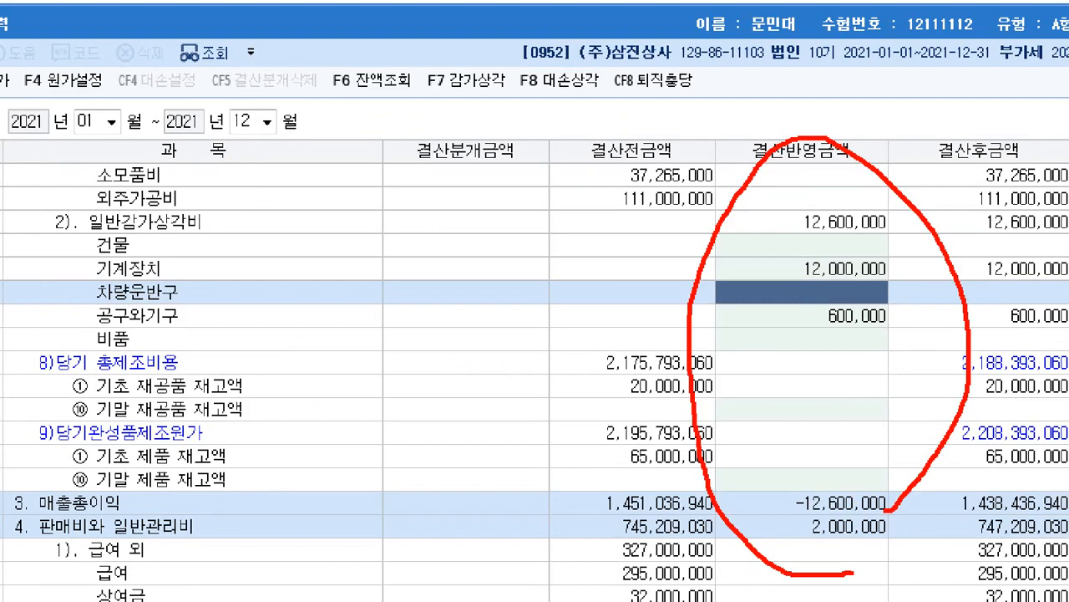
mouse_move(86, 52)
left_mouse_down()
mouse_move(212, 98)
mouse_move(94, 195)
left_mouse_up()
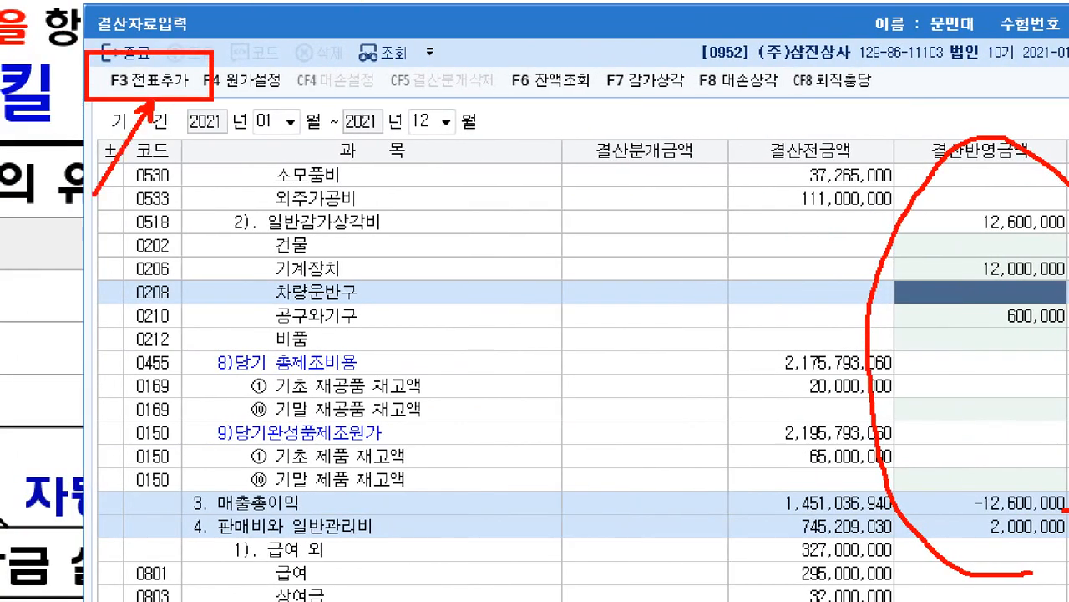
left_click_drag(174, 98, 260, 196)
mouse_move(153, 56)
left_mouse_down()
mouse_move(167, 96)
mouse_move(199, 20)
left_mouse_up()
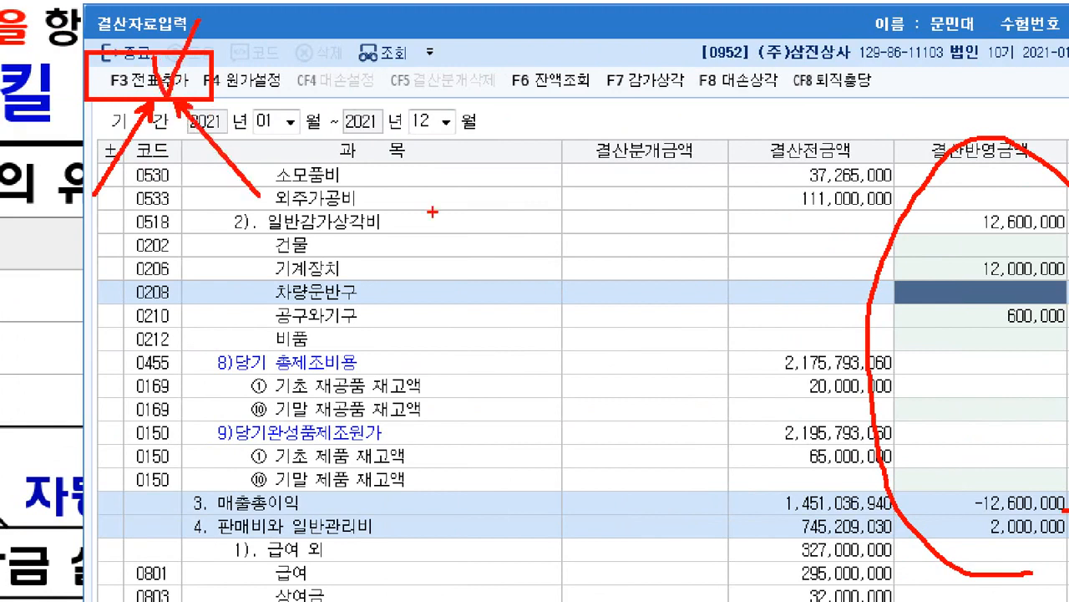
mouse_move(641, 422)
left_mouse_down()
mouse_move(614, 351)
mouse_move(281, 359)
mouse_move(341, 349)
left_mouse_up()
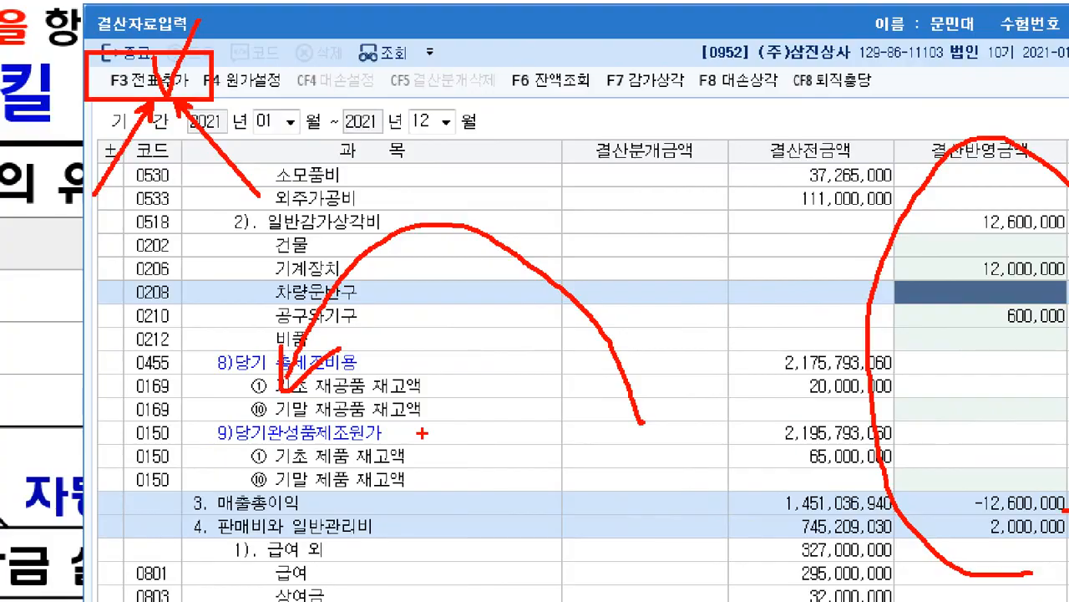
key("Escape")
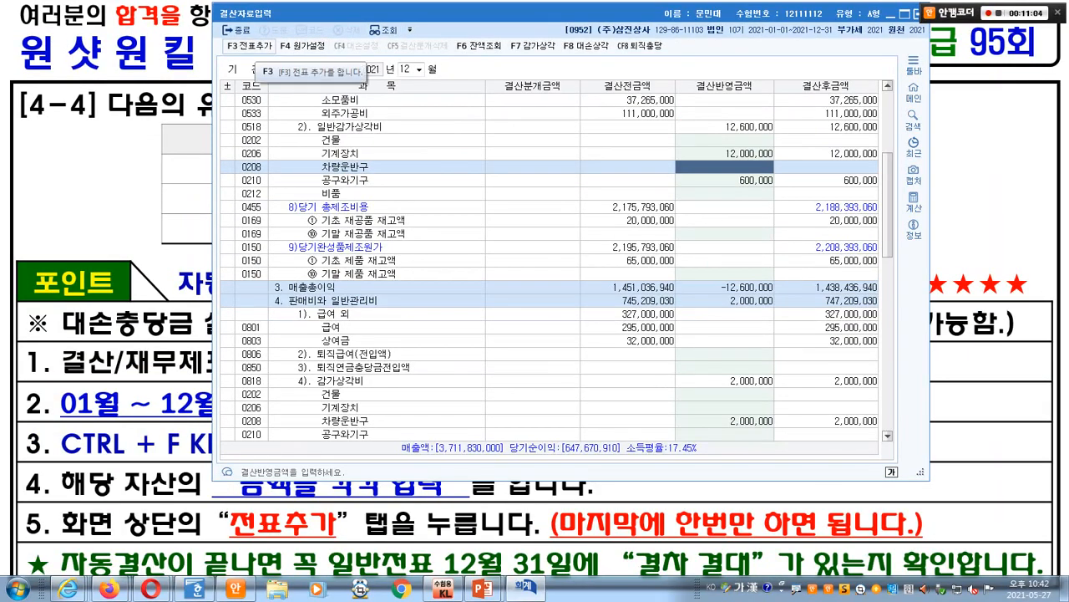
- Post the depreciation closing entries to the general journal and close 결산자료입력
left_click(247, 46)
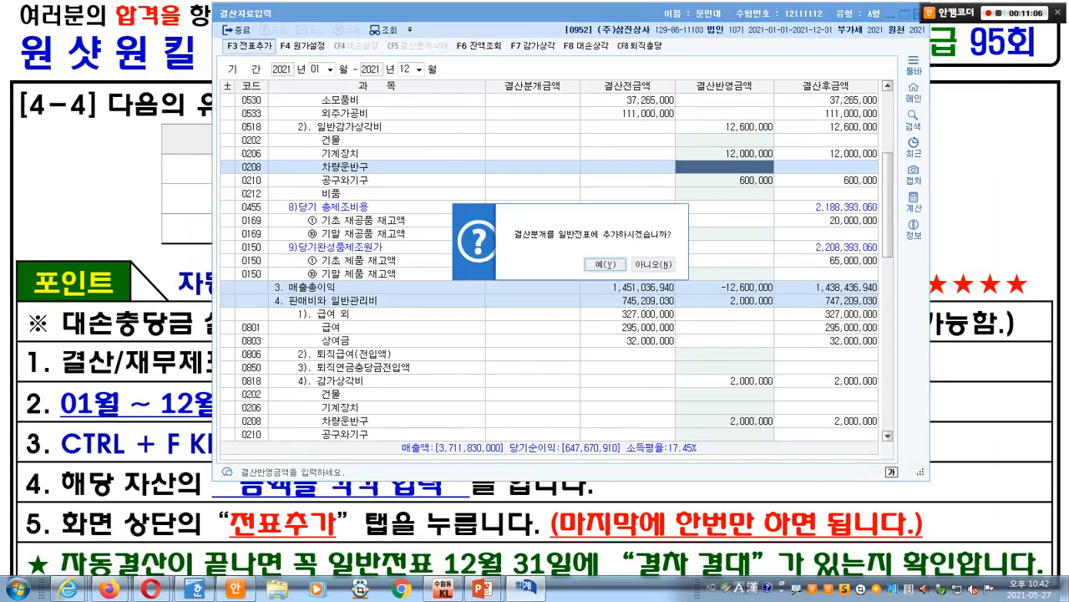
key("Return")
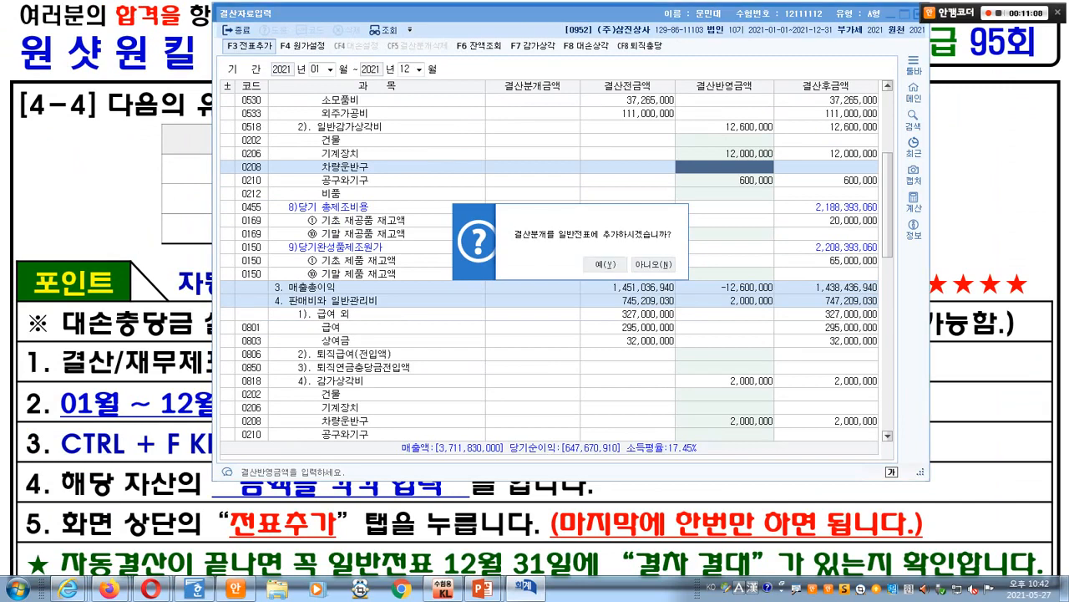
left_click_drag(584, 14, 515, 81)
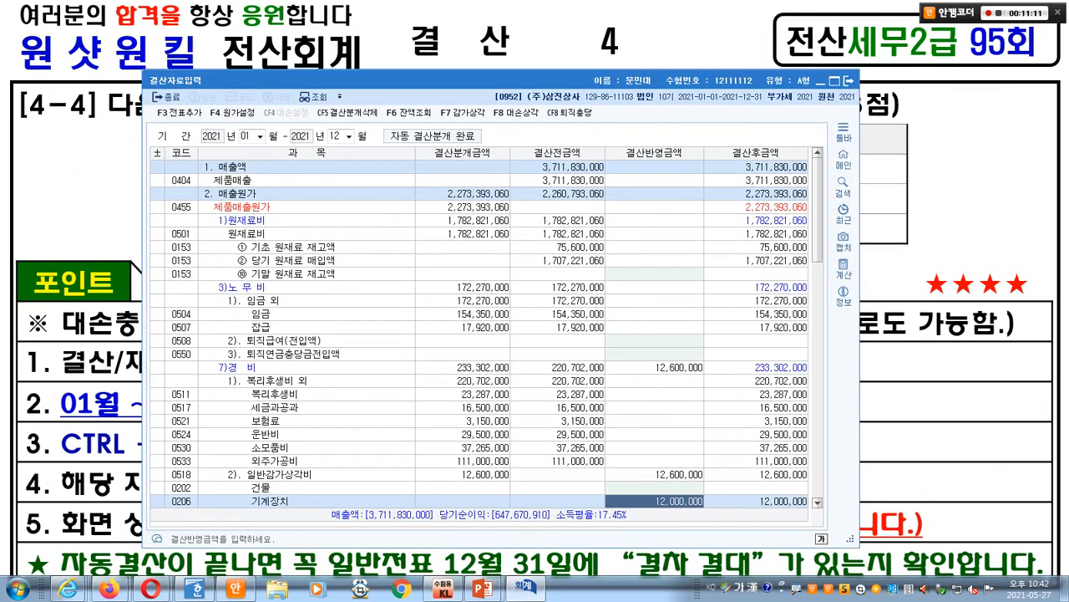
left_click(848, 81)
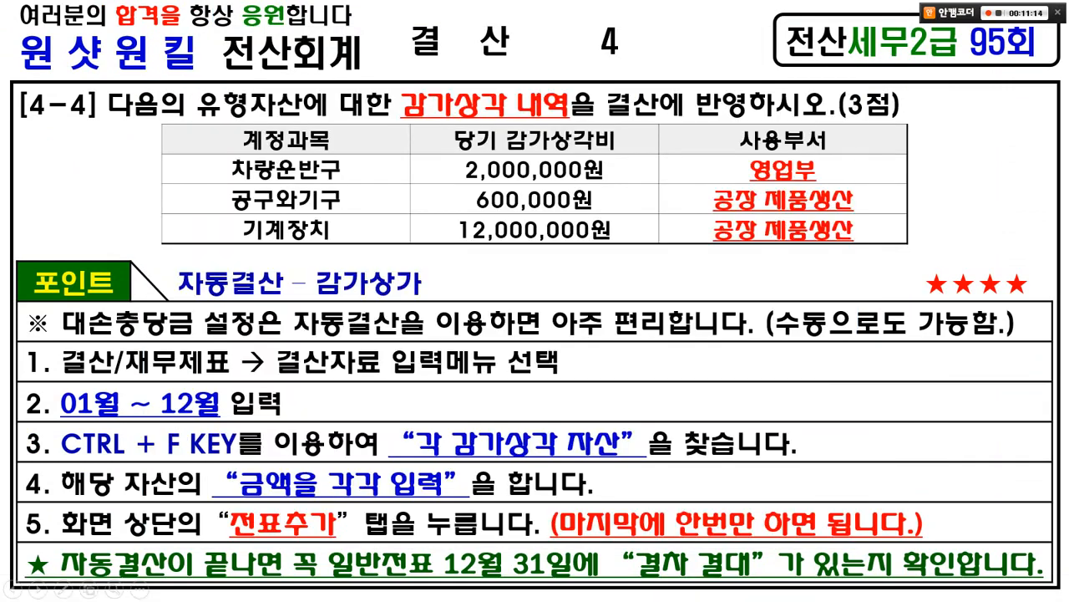
key("alt+Tab")
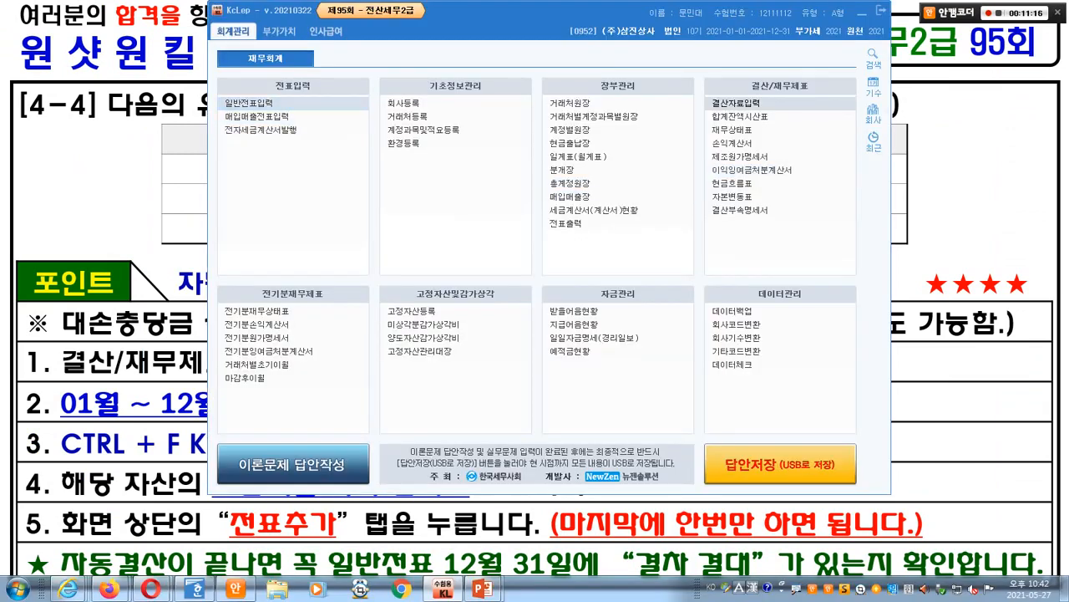
- Open 일반전표입력 for 12/31 and review closing entries 00010 and 00011
left_click(250, 103)
type("1231")
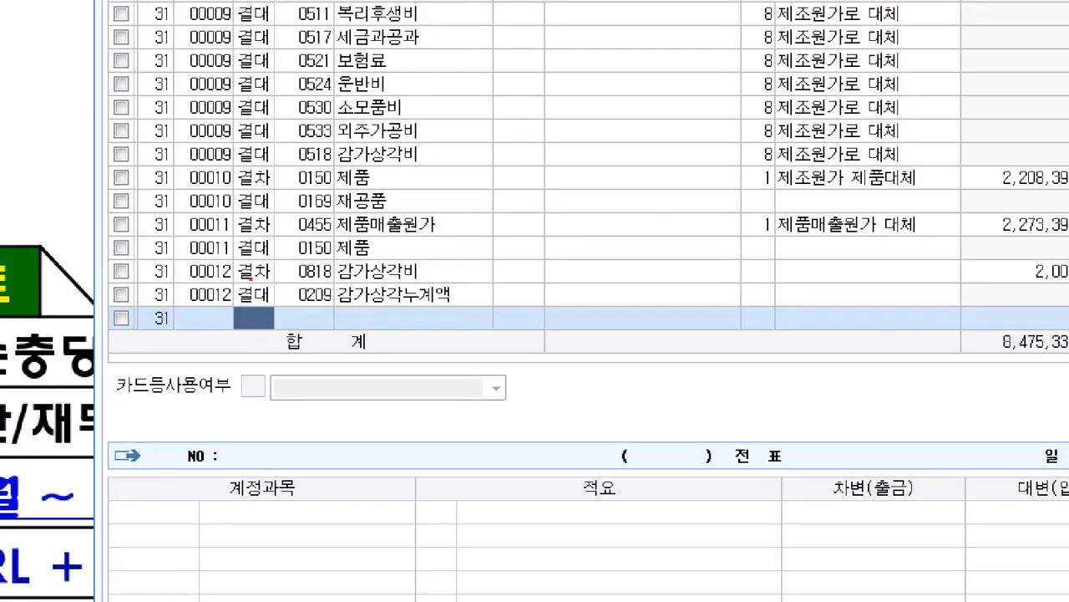
mouse_move(274, 279)
left_mouse_down()
mouse_move(243, 133)
mouse_move(271, 260)
left_mouse_up()
mouse_move(259, 204)
left_mouse_down()
mouse_move(287, 177)
mouse_move(397, 137)
left_mouse_up()
left_click_drag(276, 163, 326, 205)
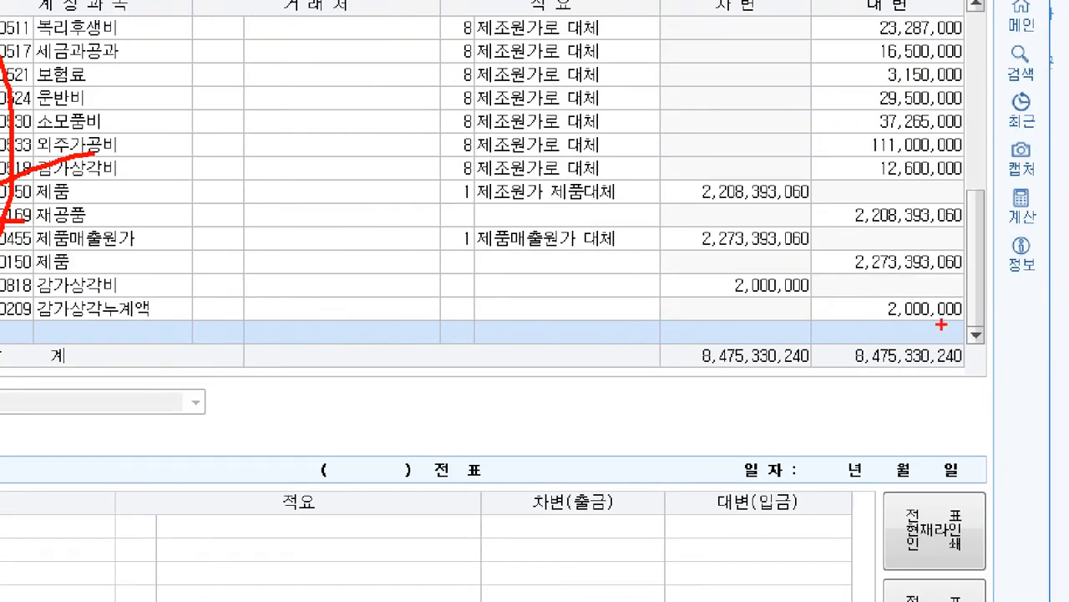
mouse_move(972, 332)
left_mouse_down()
mouse_move(948, 132)
mouse_move(927, 308)
mouse_move(668, 298)
mouse_move(717, 294)
left_mouse_up()
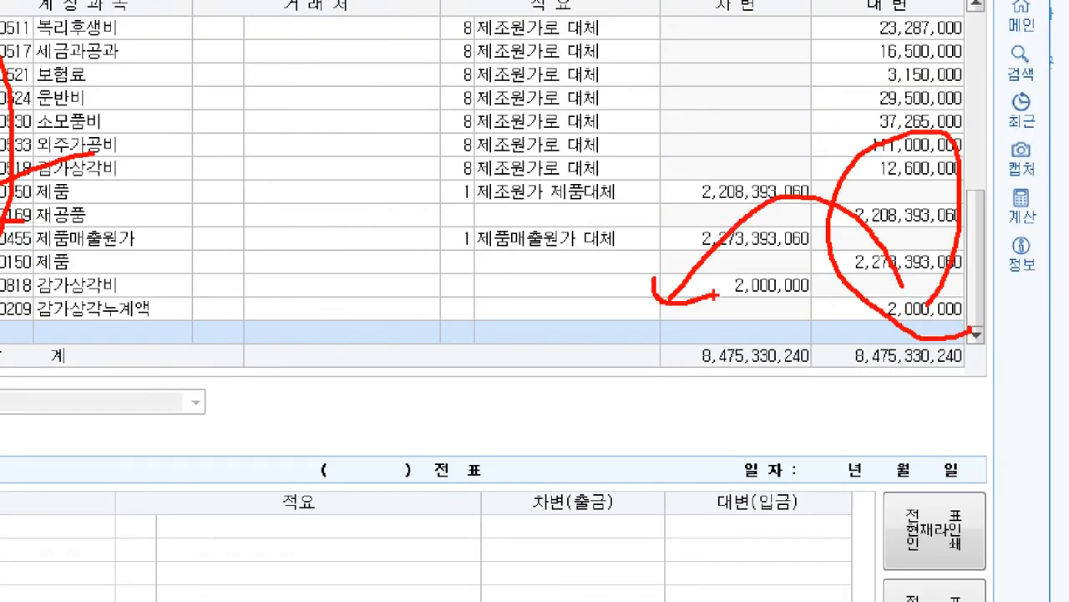
key("Escape")
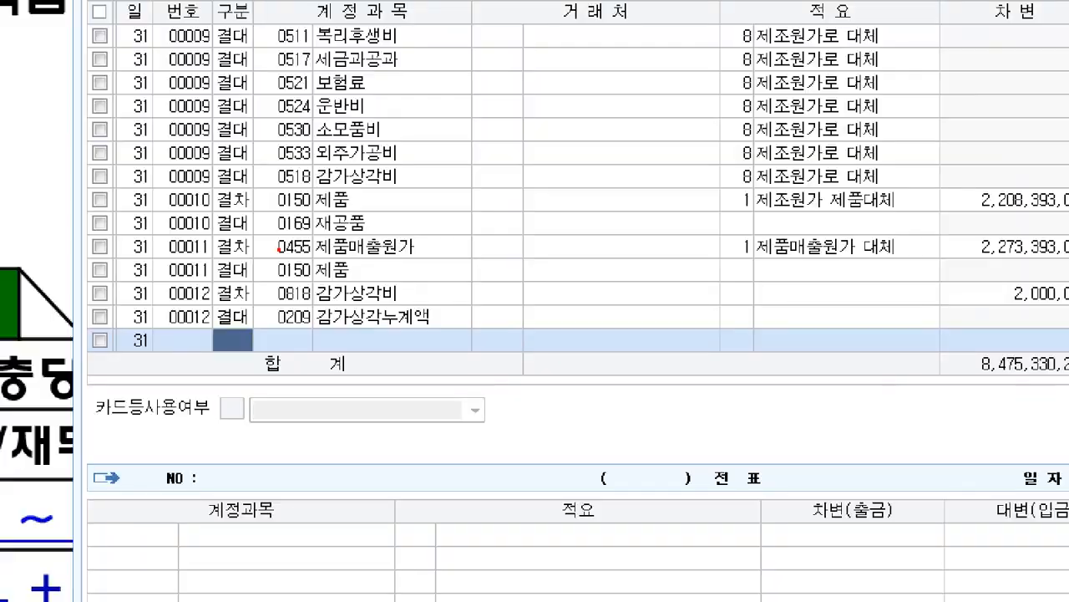
left_click_drag(212, 248, 266, 252)
left_click_drag(242, 138, 305, 251)
key("Escape")
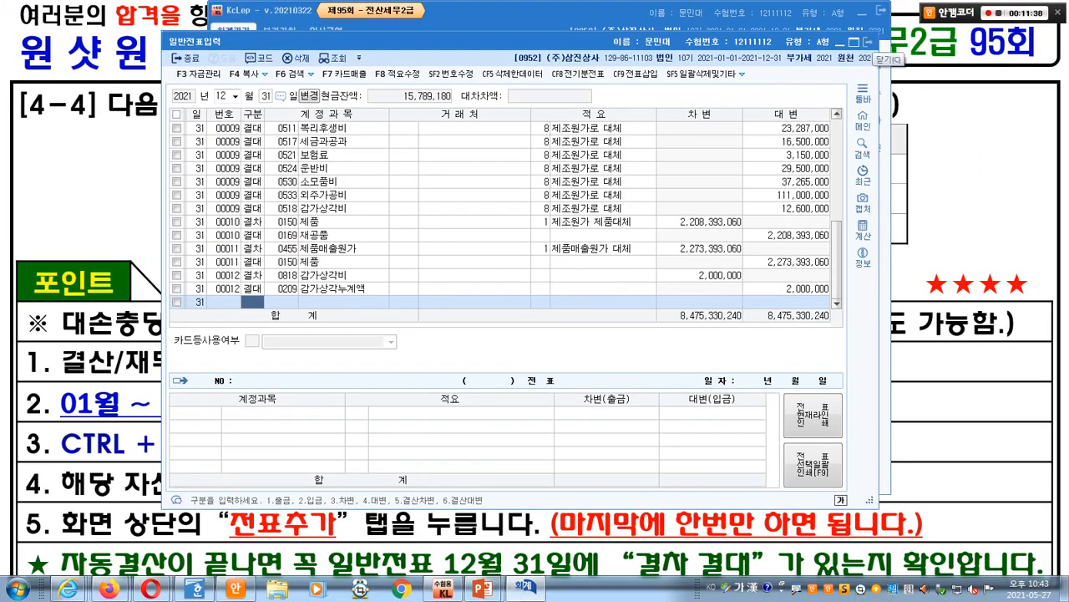
- Close the journal and advance the slideshow to question [4-5]
left_click(869, 42)
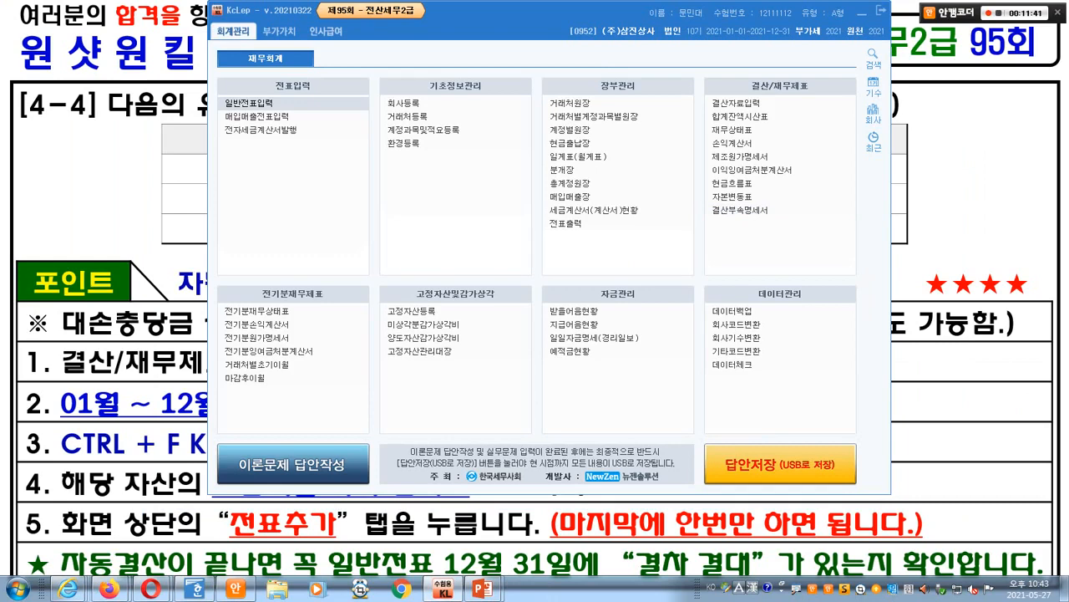
key("alt+Tab")
key("Page_Down")
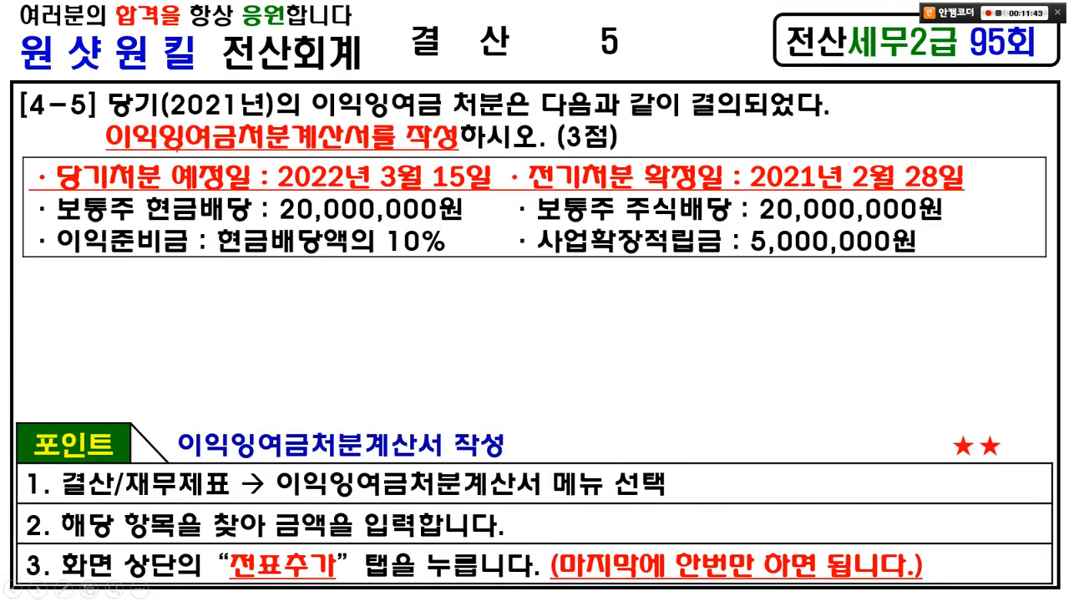
- Mark question [4-5]'s task of preparing the retained earnings statement
left_click_drag(92, 119, 822, 123)
mouse_move(86, 117)
left_mouse_down()
mouse_move(155, 132)
mouse_move(471, 150)
left_mouse_up()
left_click_drag(416, 108, 437, 98)
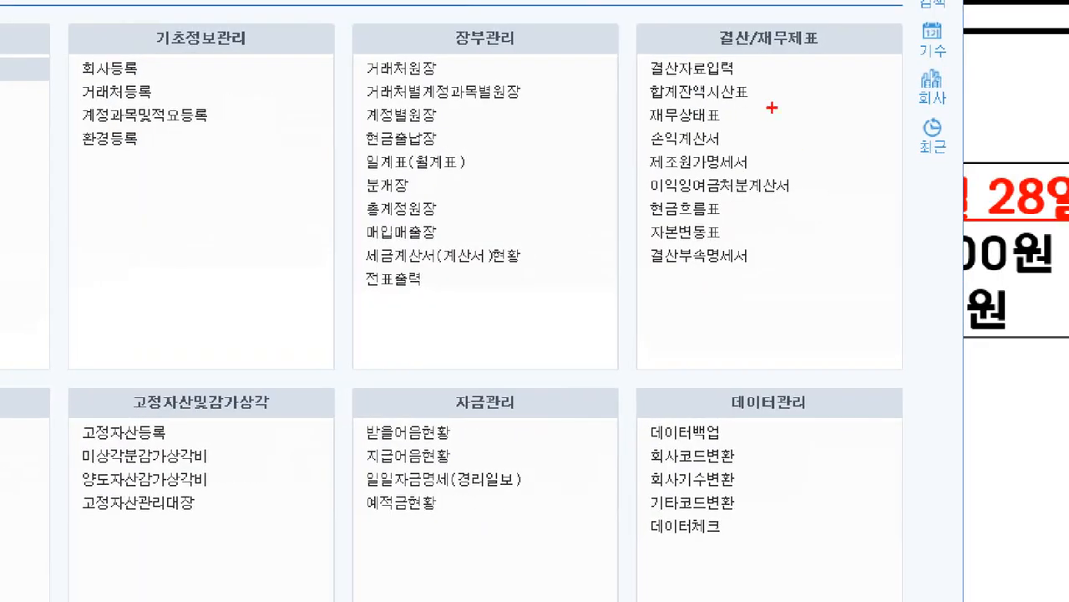
- Open 이익잉여금처분계산서 from the 결산/재무제표 group and move its window right
left_click_drag(586, 11, 928, 288)
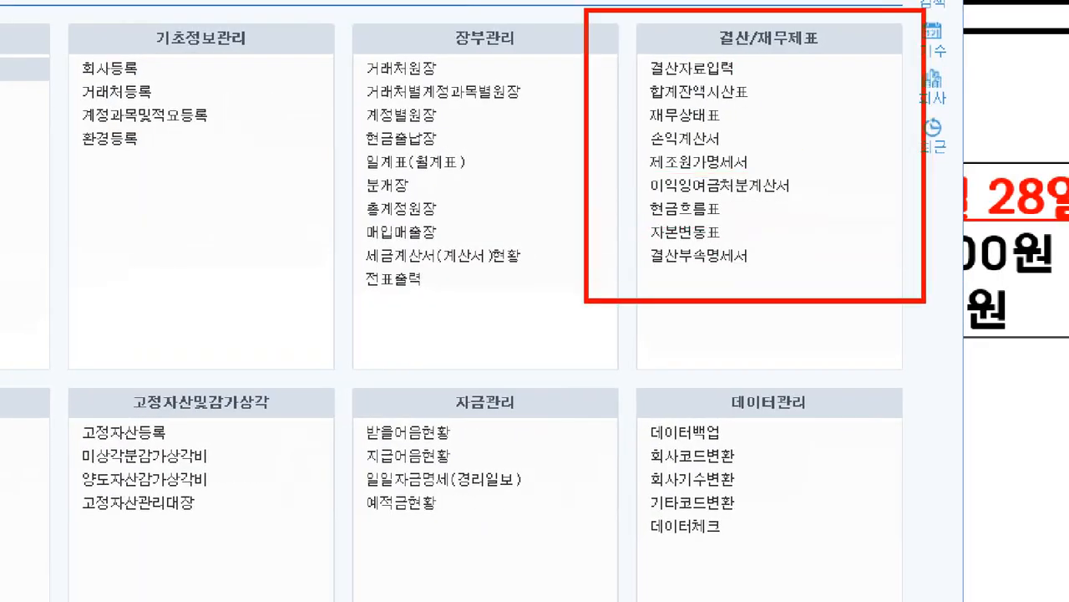
left_click_drag(624, 172, 799, 211)
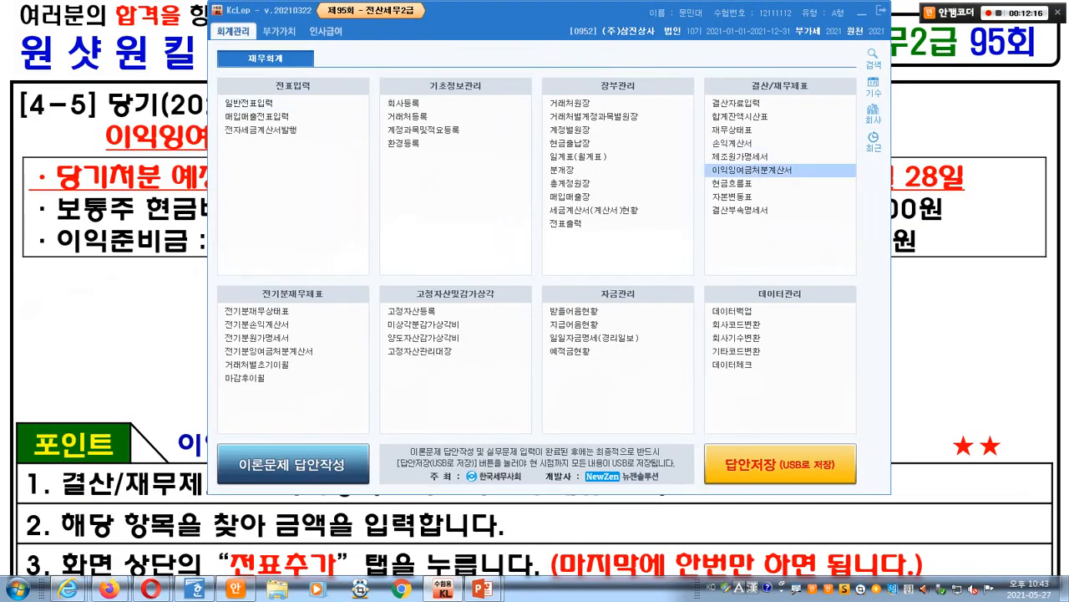
left_click(752, 170)
left_click_drag(401, 27, 556, 14)
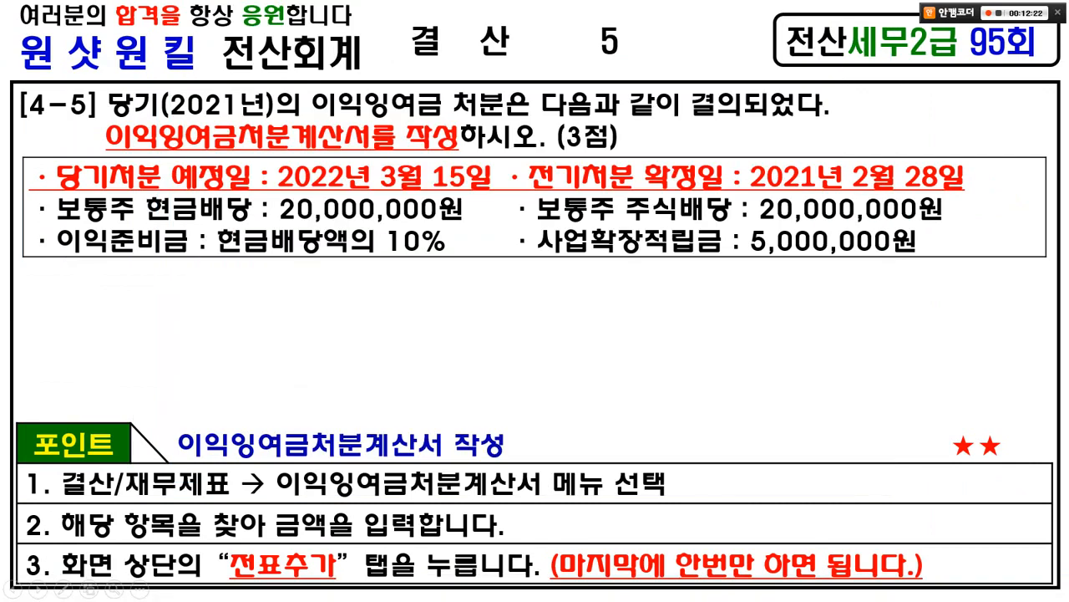
key("alt+Tab")
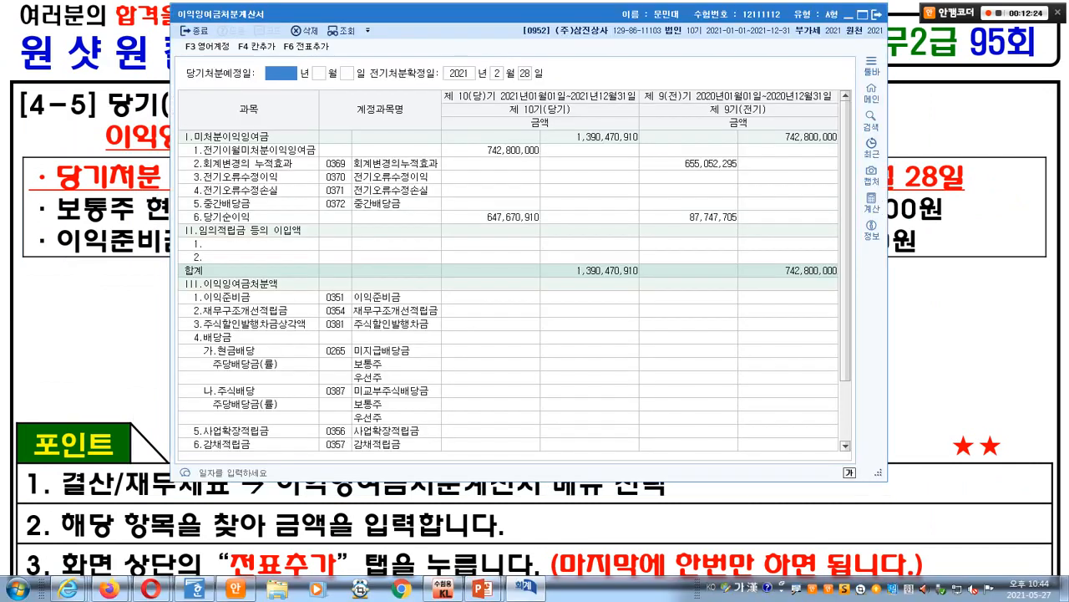
- Enter 2022-03-15 as 당기처분예정일, keeping 전기처분확정일 at 2021-02-28
type("2022")
type("0315")
key("alt+Tab")
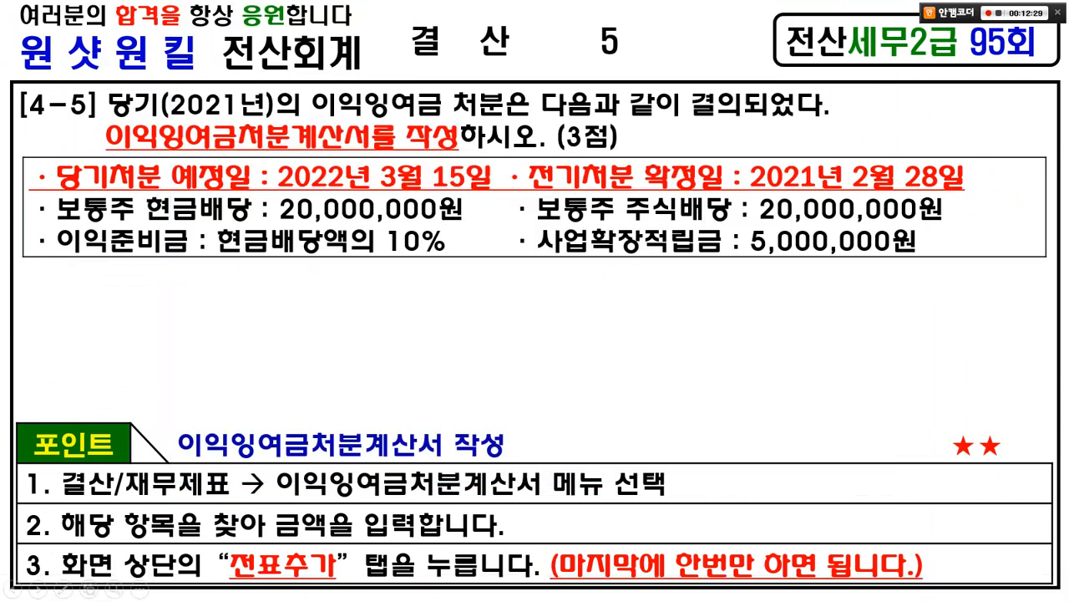
key("alt+Tab")
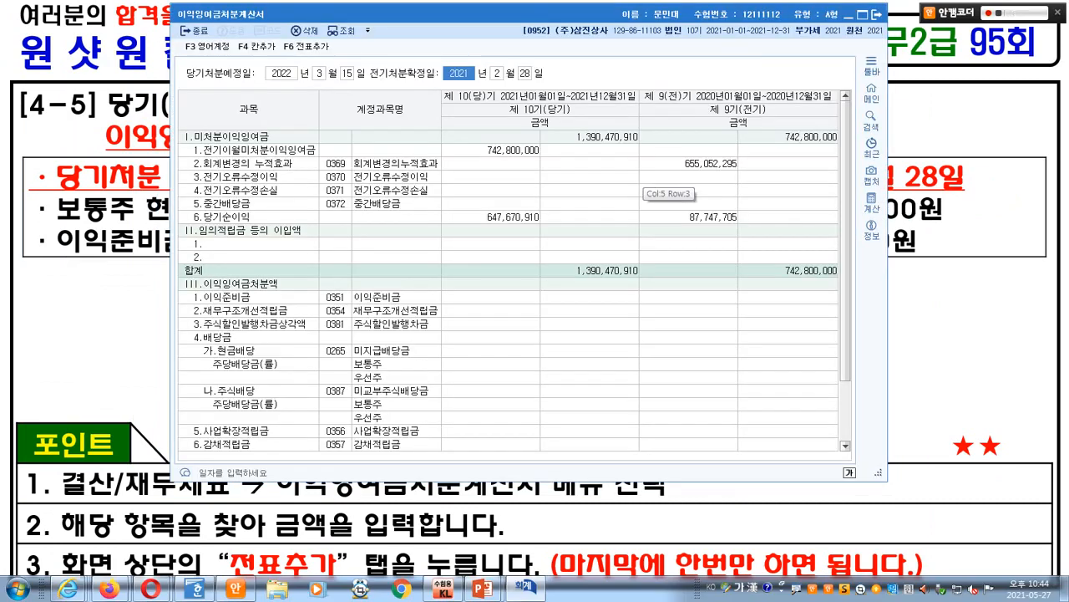
key("Return")
key("Return")
key("Return")
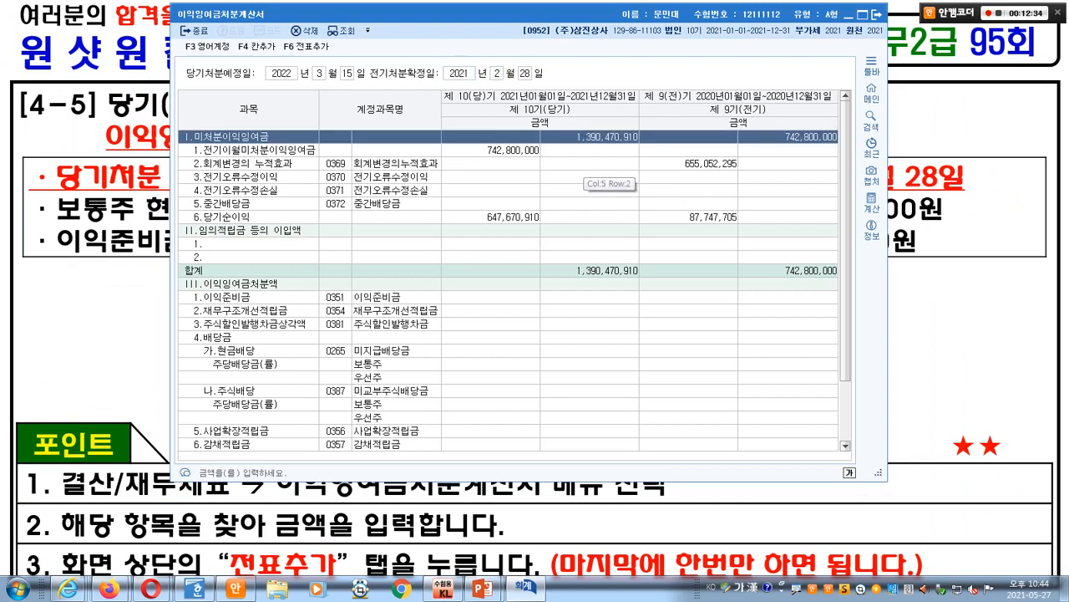
key("alt+Tab")
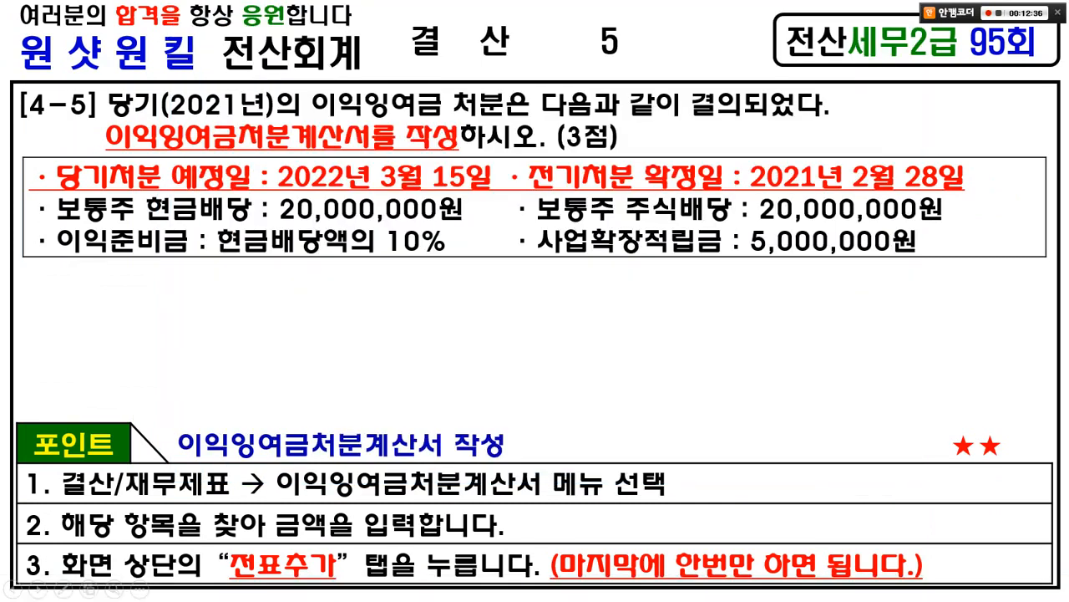
left_click_drag(382, 155, 415, 156)
mouse_move(33, 193)
left_mouse_down()
mouse_move(175, 222)
mouse_move(480, 226)
left_mouse_up()
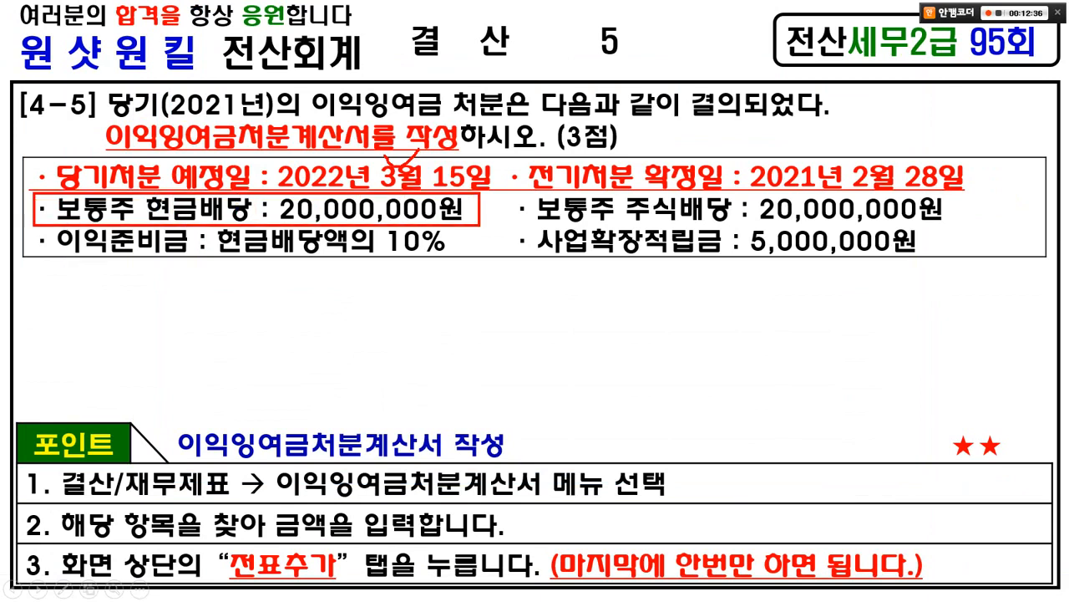
- Enter 20,000,000 in the 보통주 per-share dividend cell
key("Escape")
key("alt+Tab")
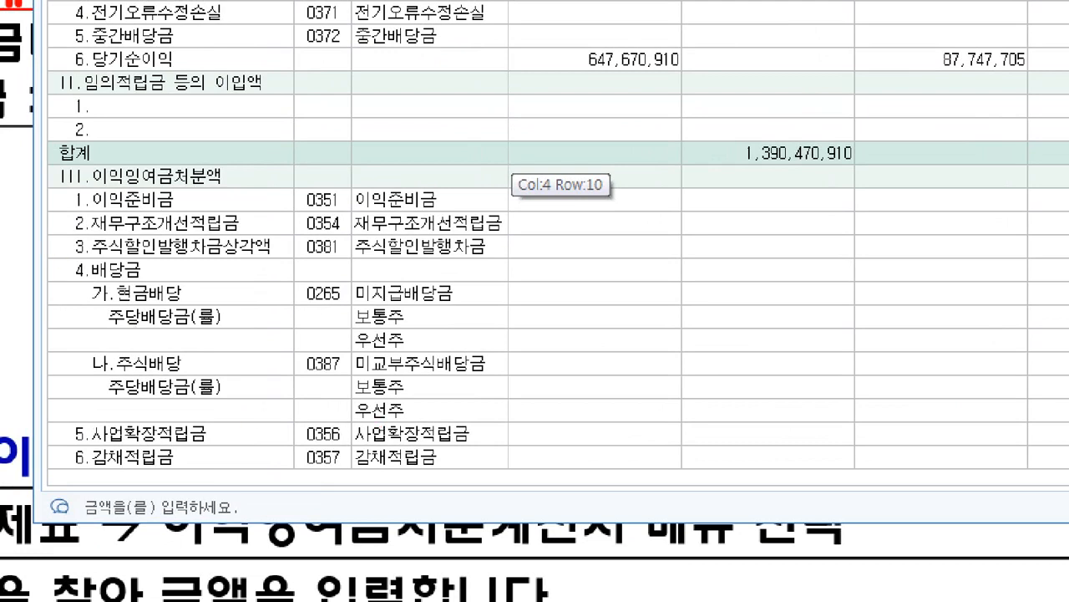
left_click_drag(25, 281, 279, 351)
left_click_drag(305, 317, 719, 336)
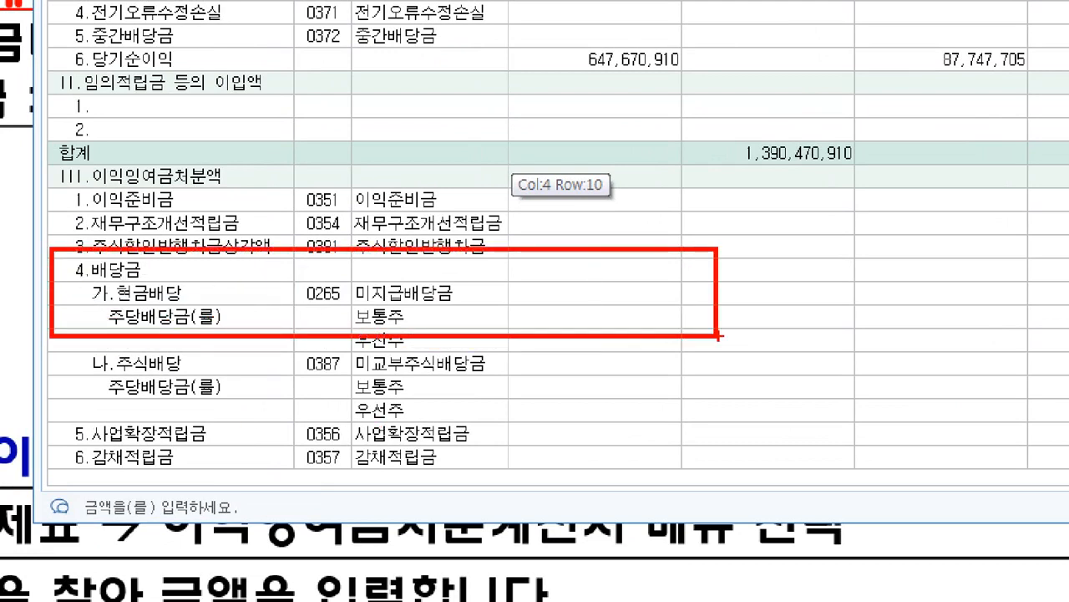
key("Escape")
left_click(512, 365)
type("20000000")
key("Return")
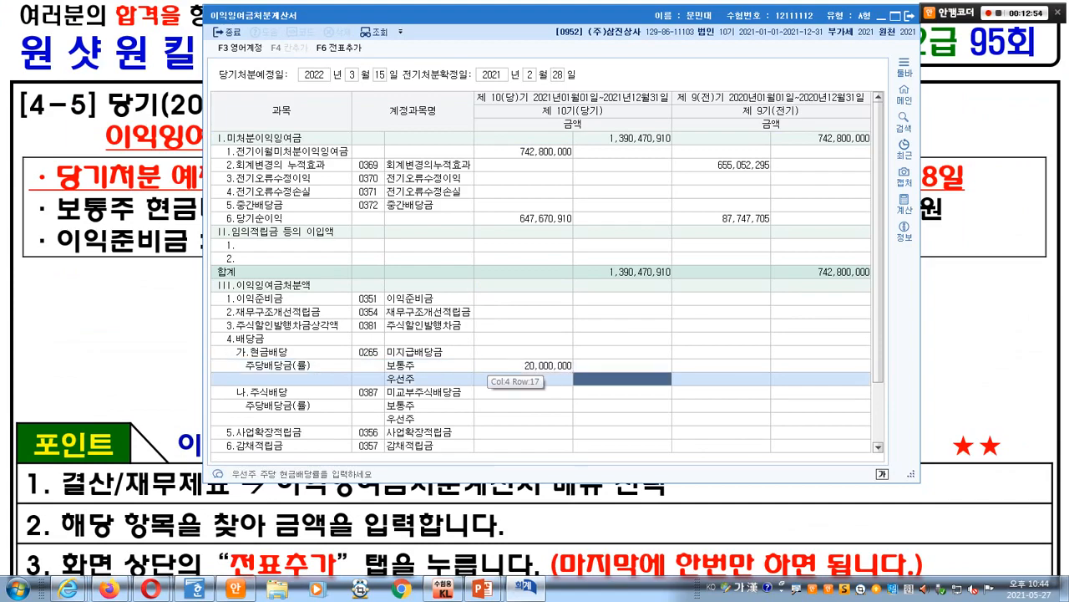
- Reset the mistaken 보통주 amount to 0
left_click(492, 366)
key("ctrl+1")
left_click(490, 359)
left_click_drag(471, 354, 611, 387)
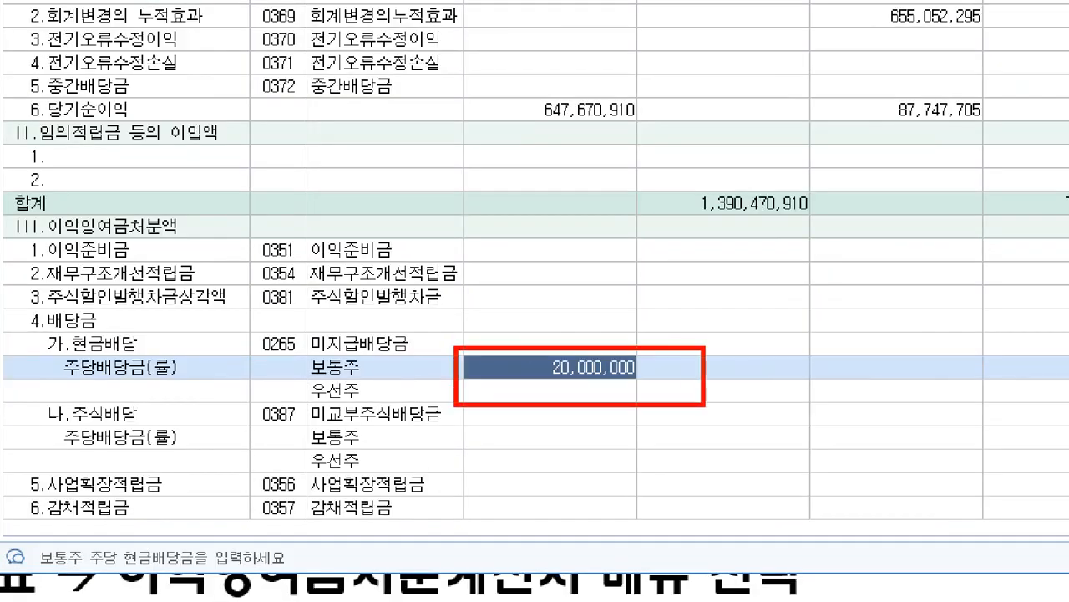
key("Escape")
type("0")
key("Return")
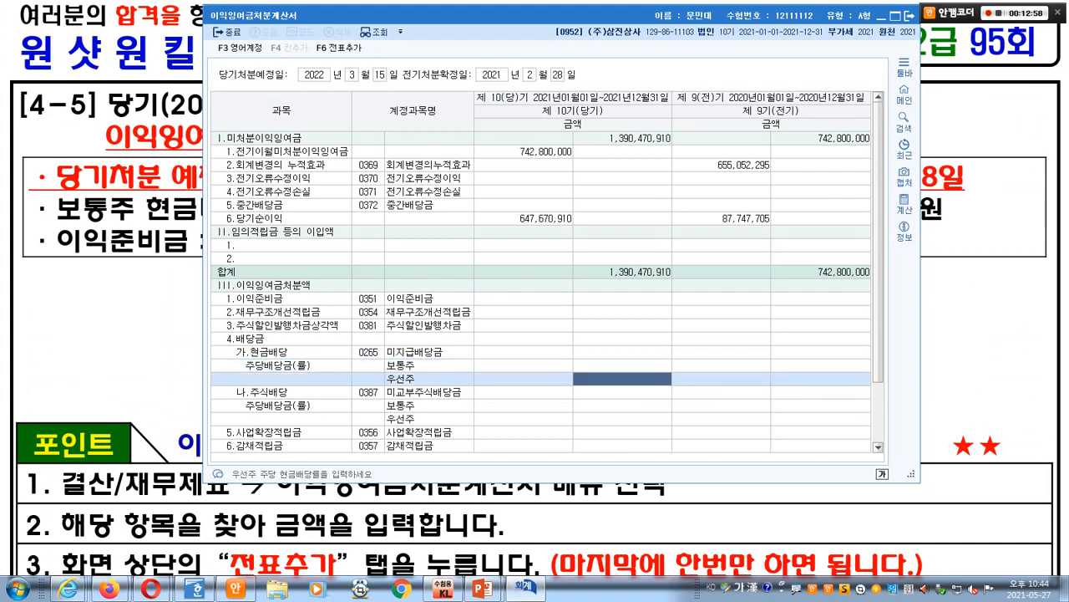
- Enter 20,000,000 on the 가.현금배당 row
left_click(501, 353)
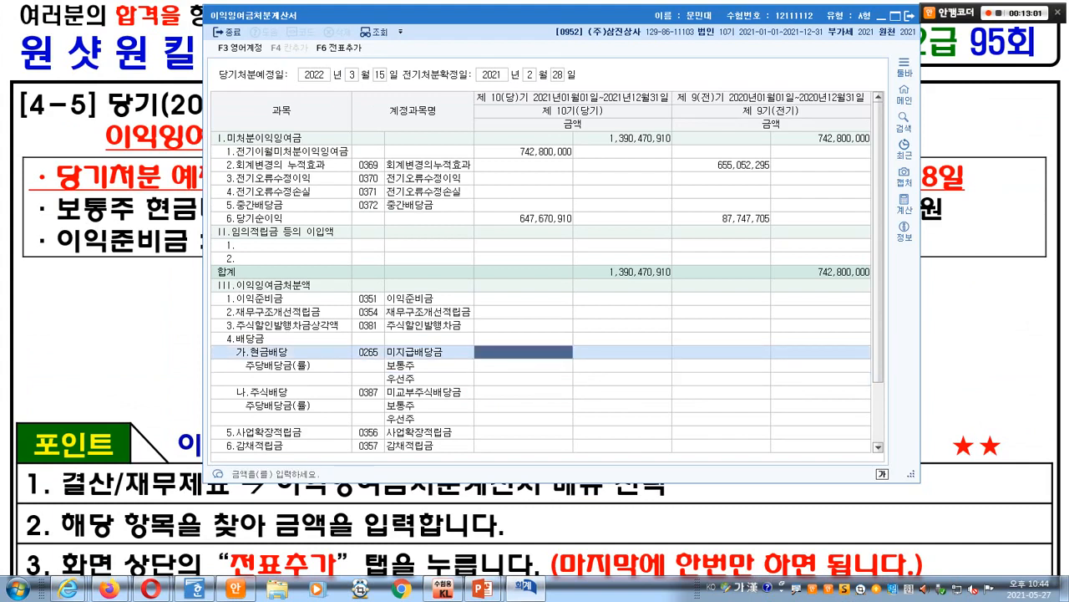
type("20000000")
key("Return")
left_click(354, 381)
- Annotate the cash dividend row, the empty per-share row and the legal reserve row for viewers
mouse_move(29, 312)
left_mouse_down()
mouse_move(467, 358)
mouse_move(656, 341)
left_mouse_up()
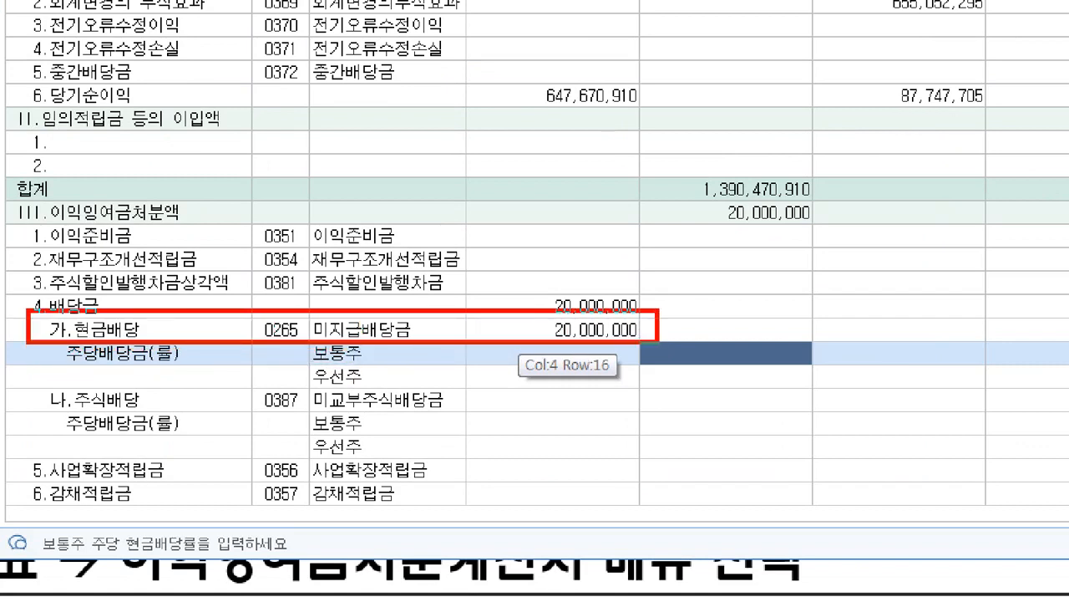
left_click_drag(462, 366, 650, 366)
mouse_move(513, 352)
left_mouse_down()
mouse_move(389, 247)
mouse_move(384, 269)
mouse_move(422, 254)
left_mouse_up()
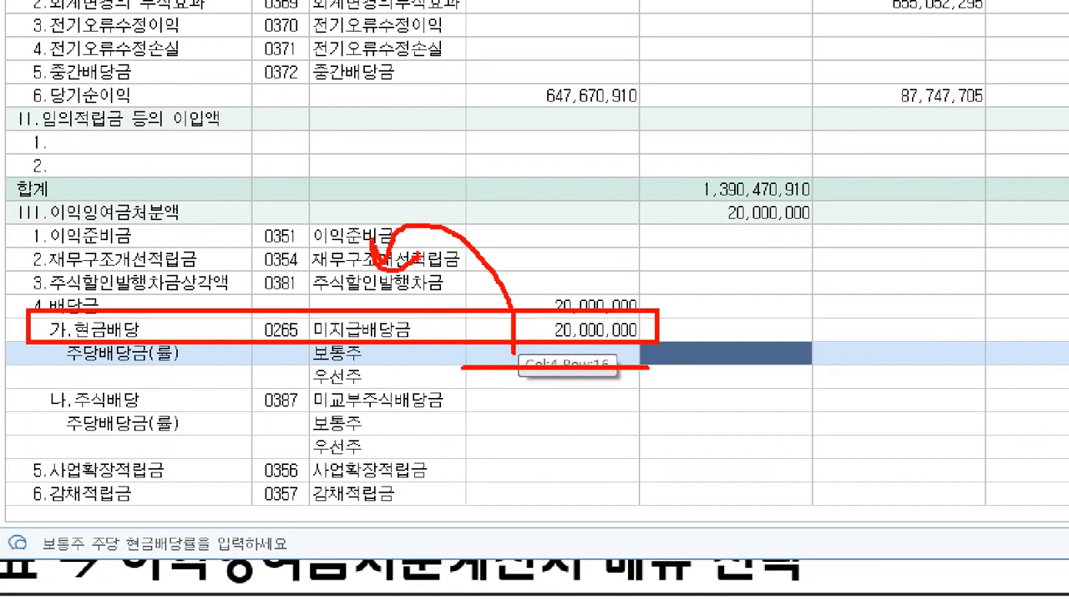
key("Escape")
- Enter 20,000,000, which mistakenly lands on the 보통주 per-share line instead of 현금배당
left_click(561, 329)
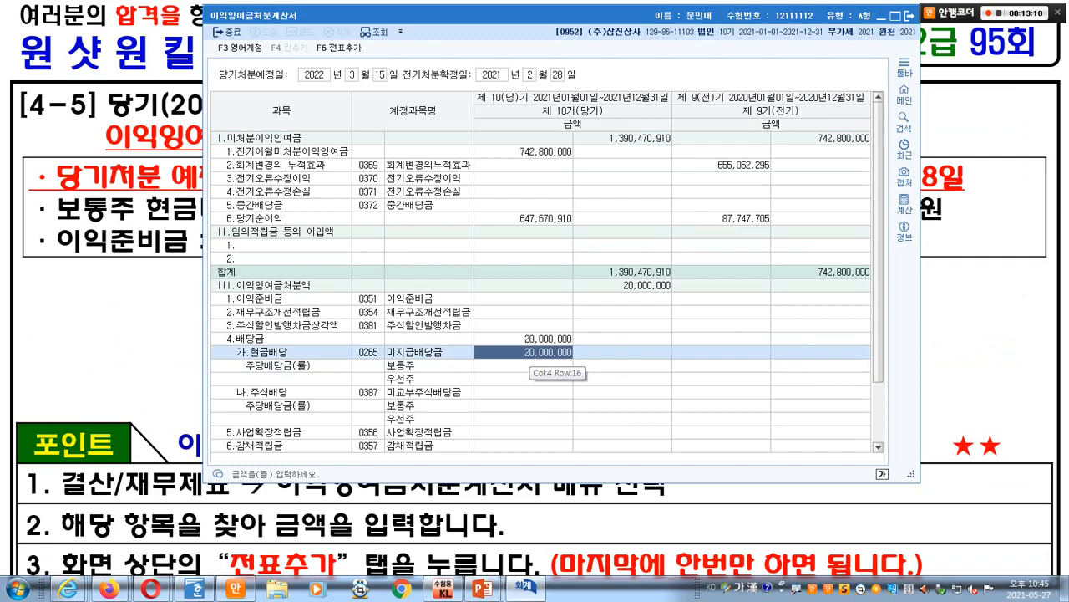
left_click(530, 364)
key("alt+Tab")
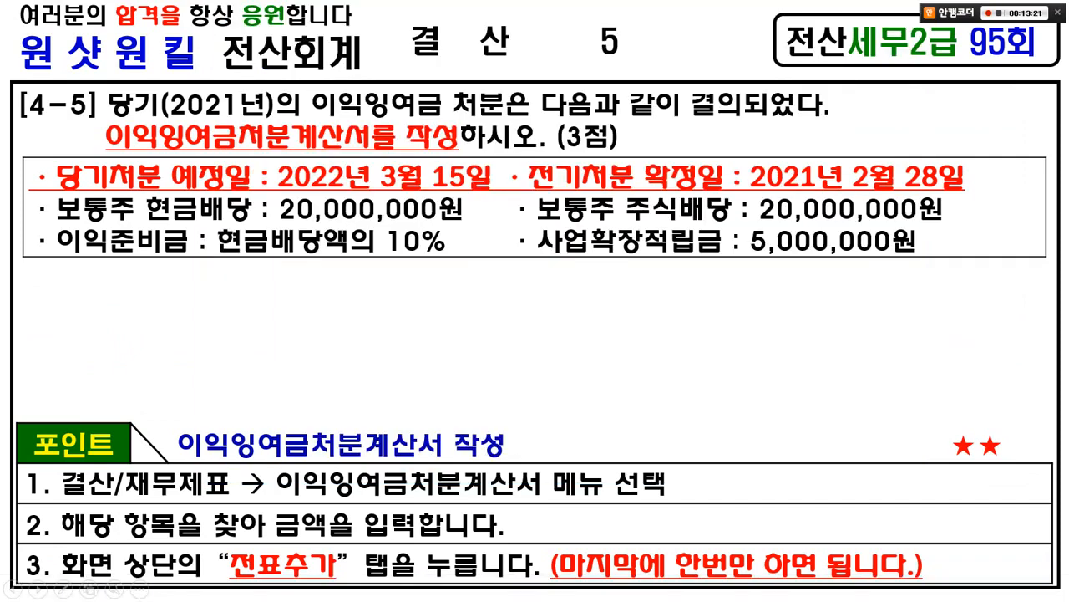
key("alt+Tab")
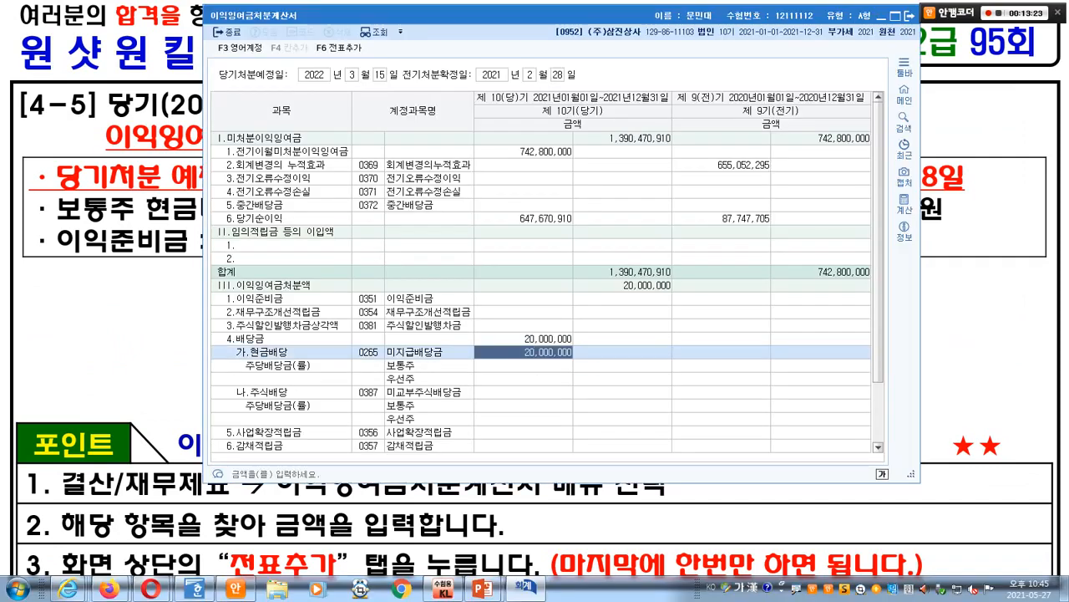
type("20000000")
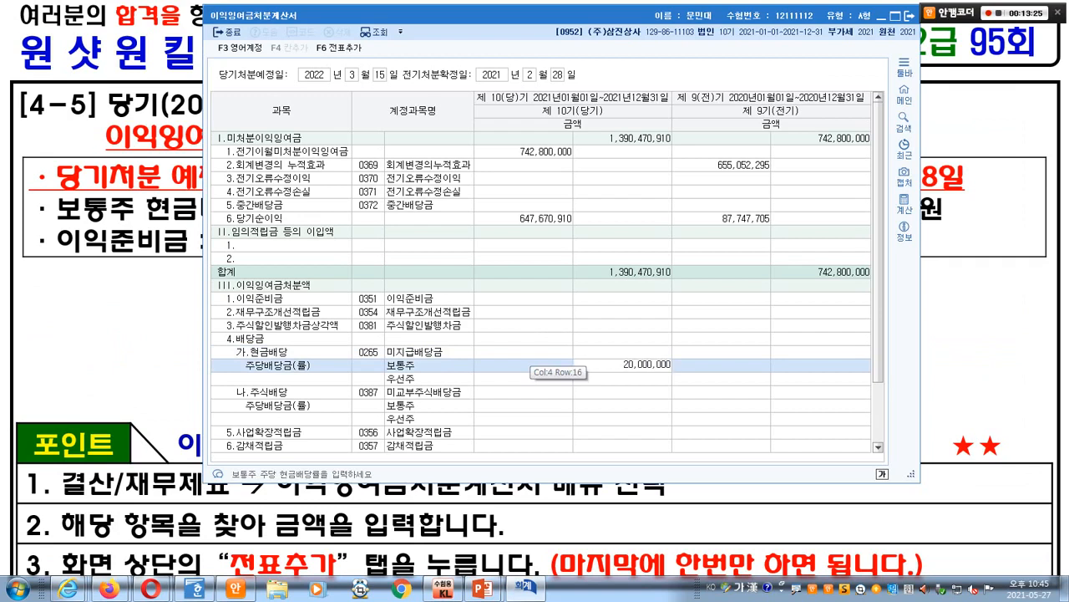
key("BackSpace")
key("BackSpace")
key("BackSpace")
key("BackSpace")
key("BackSpace")
key("BackSpace")
key("BackSpace")
key("BackSpace")
key("Return")
left_click(501, 365)
type("20,000,000")
key("Return")
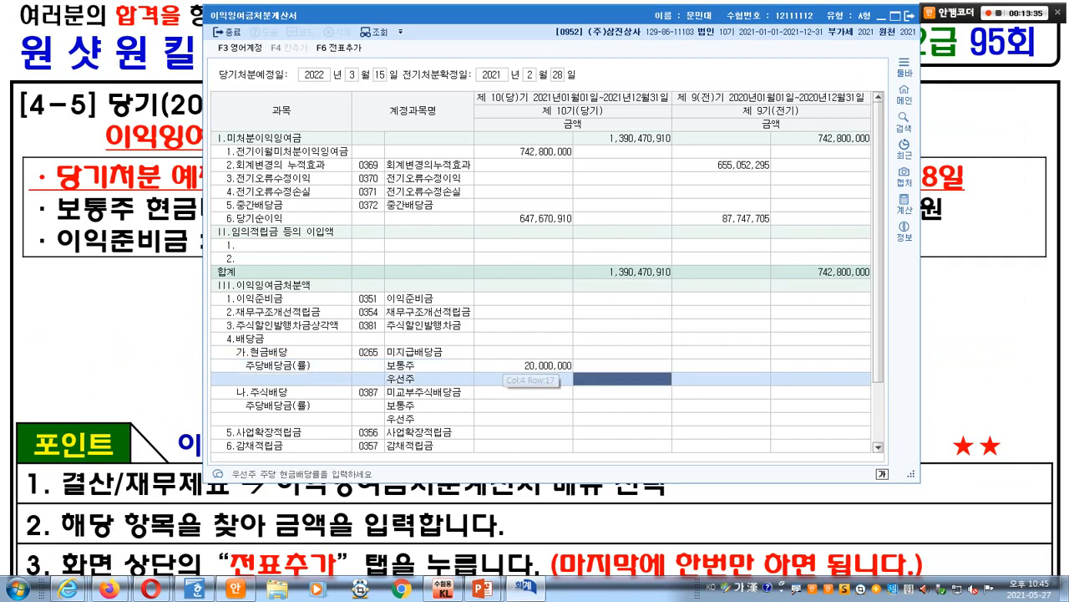
- Reset the 보통주 line to 0 and record 20,000,000 on the 현금배당 line
left_click(511, 366)
left_click(533, 352)
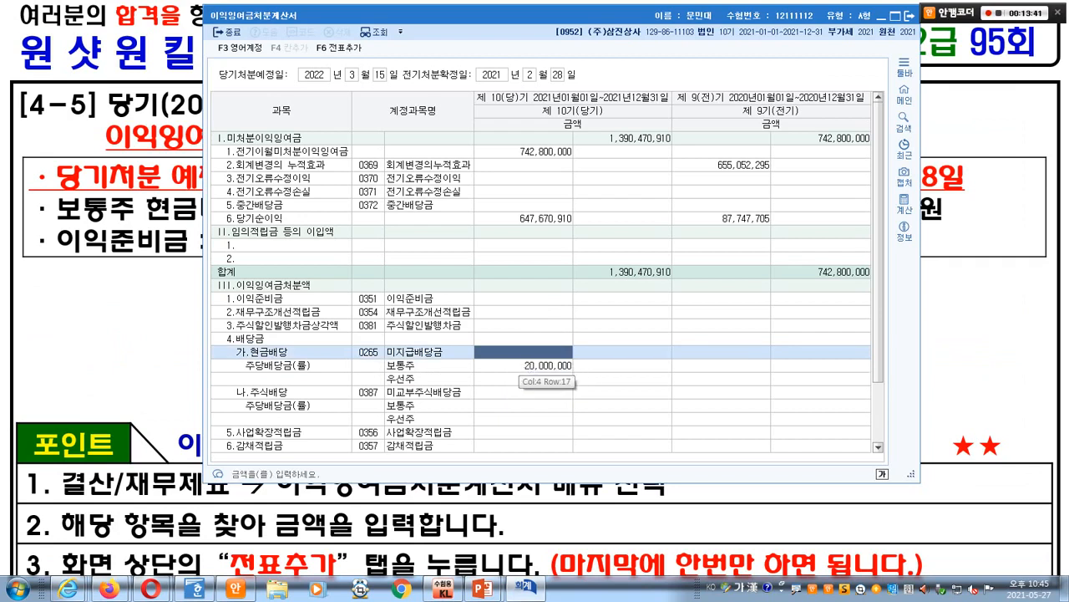
left_click(515, 365)
type("0")
key("Return")
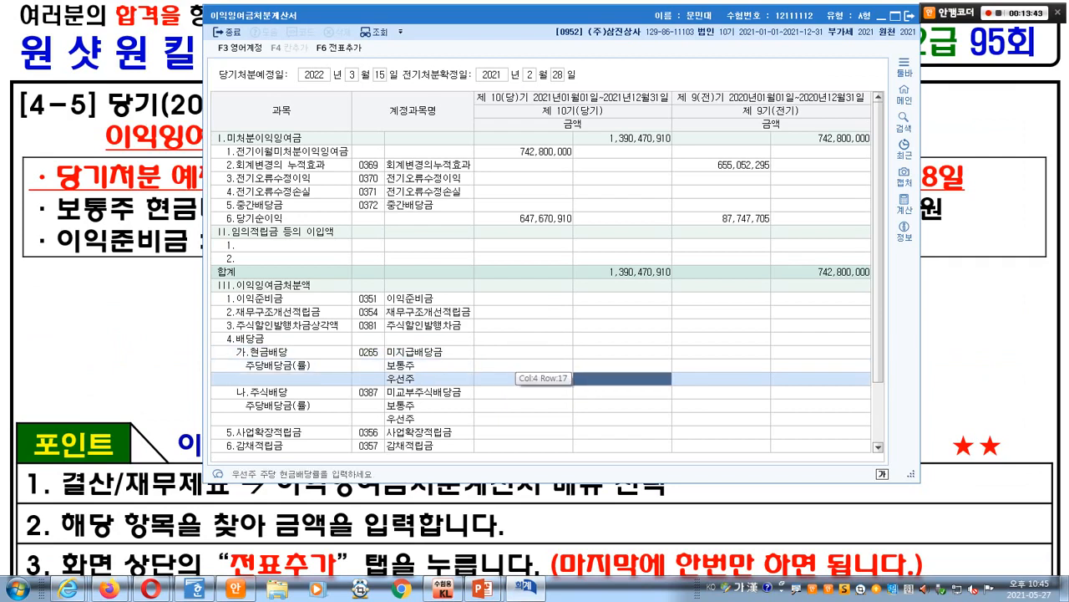
left_click(518, 352)
type("20000000")
key("Return")
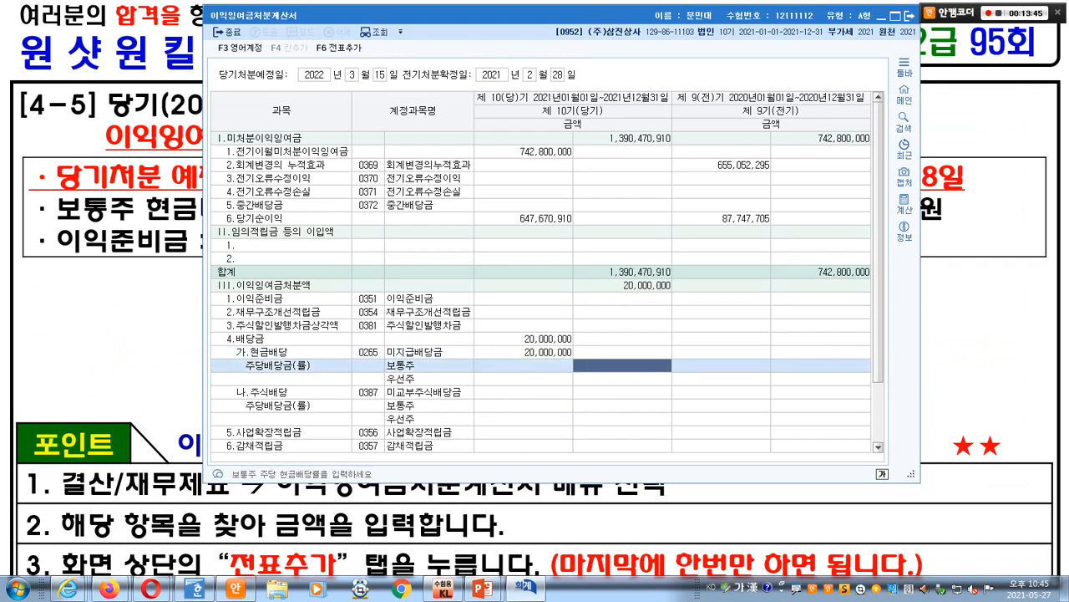
- Check the figures against the problem slide, then move down to the stock dividend amount cell
key("alt+Tab")
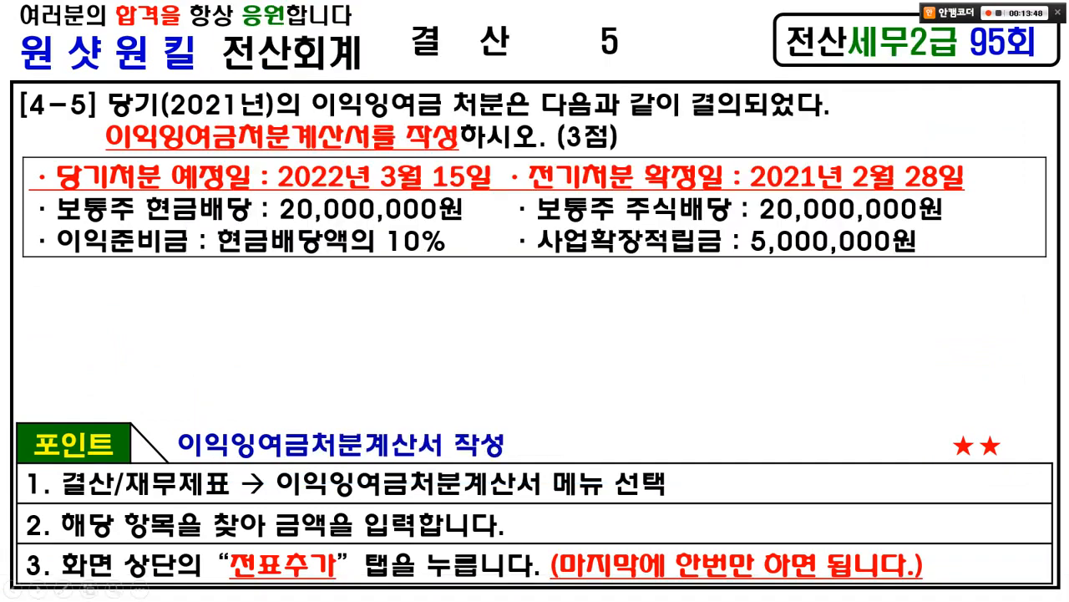
key("alt+Tab")
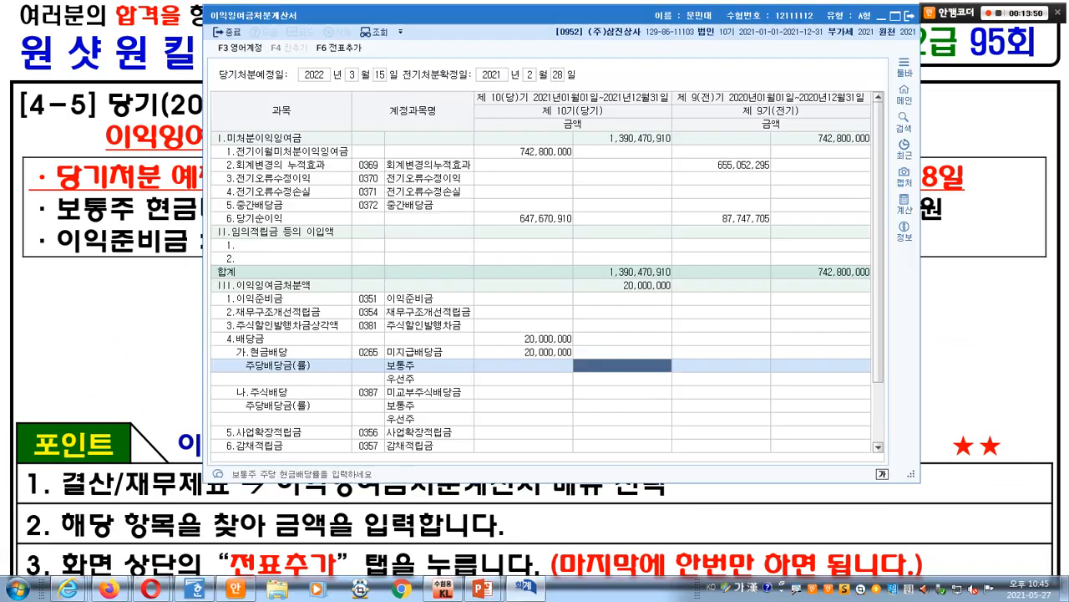
key("Return")
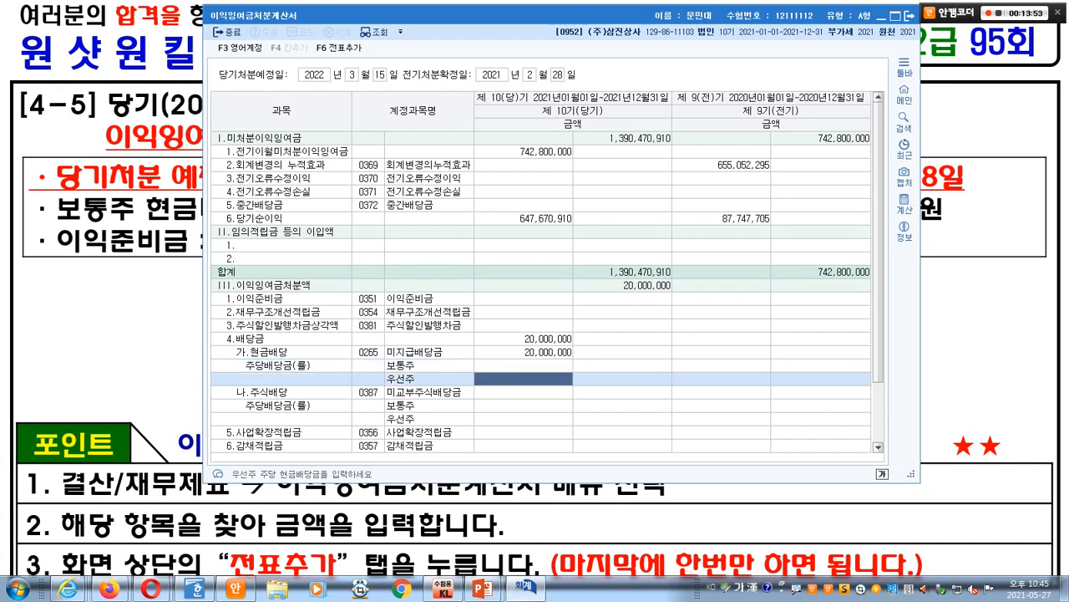
key("Return")
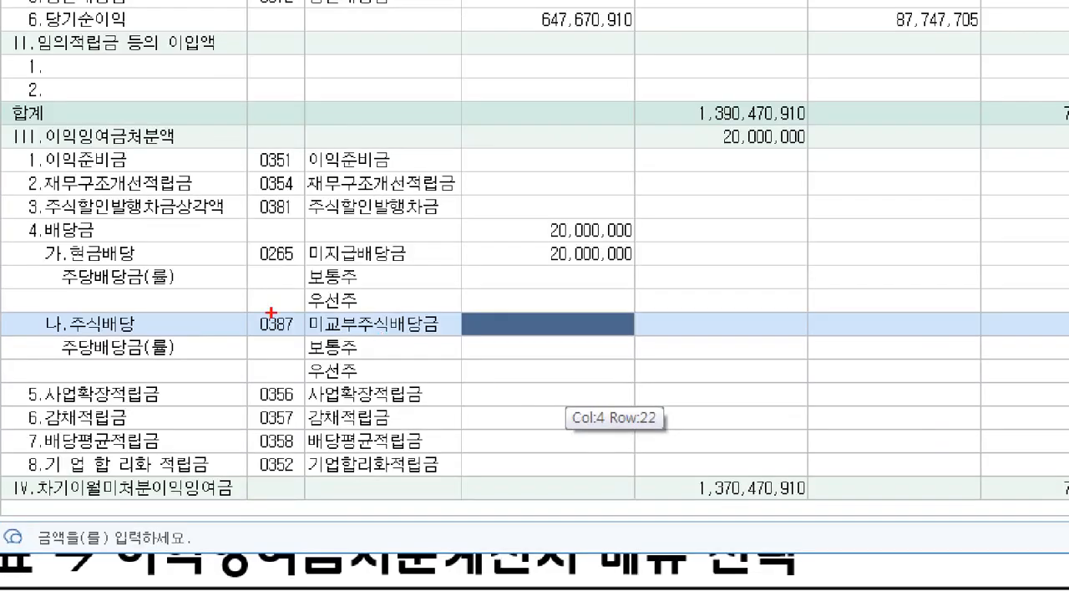
- Mark the 나.주식배당 row and enter a 20,000,000 stock dividend
mouse_move(354, 380)
left_mouse_down()
mouse_move(519, 387)
mouse_move(525, 413)
left_mouse_up()
left_click_drag(548, 360, 549, 363)
key("Escape")
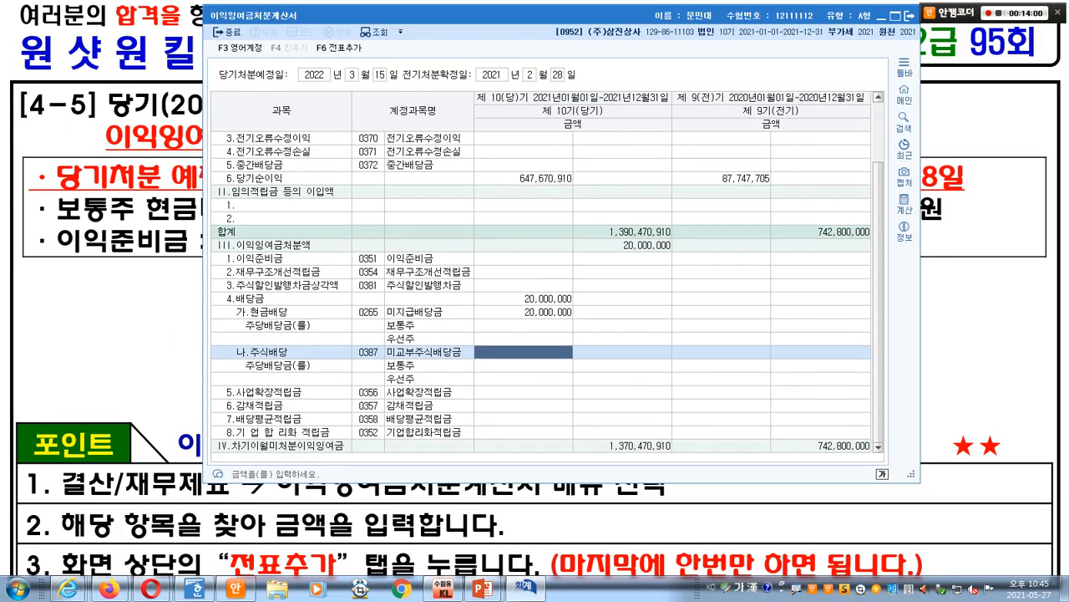
type("20000000")
key("Return")
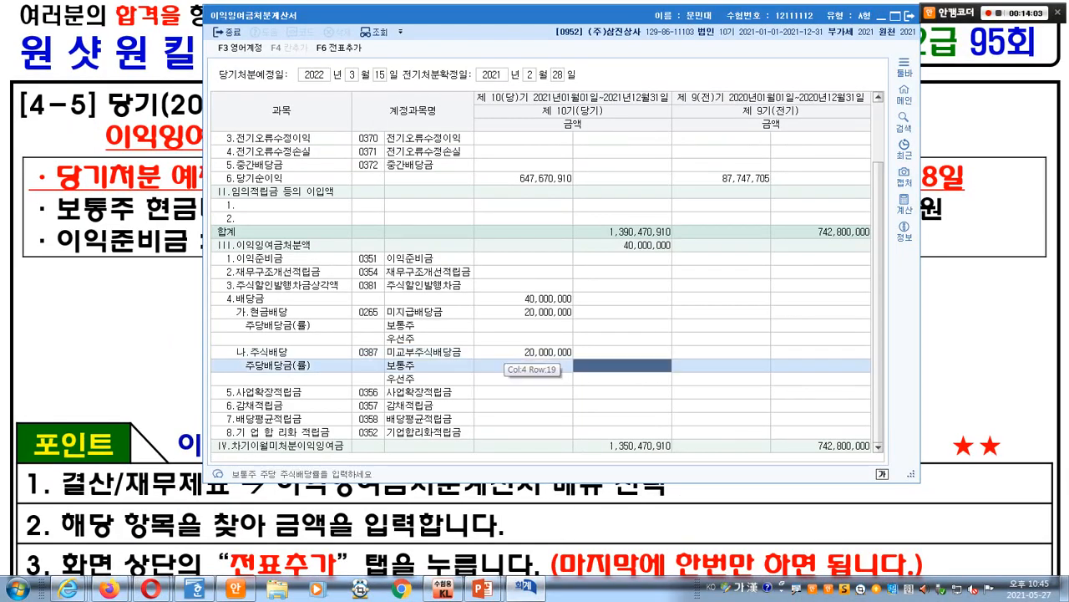
- Check the cash dividend and 10% legal reserve rate on the slide, then select the 이익준비금 amount cell
key("alt+Tab")
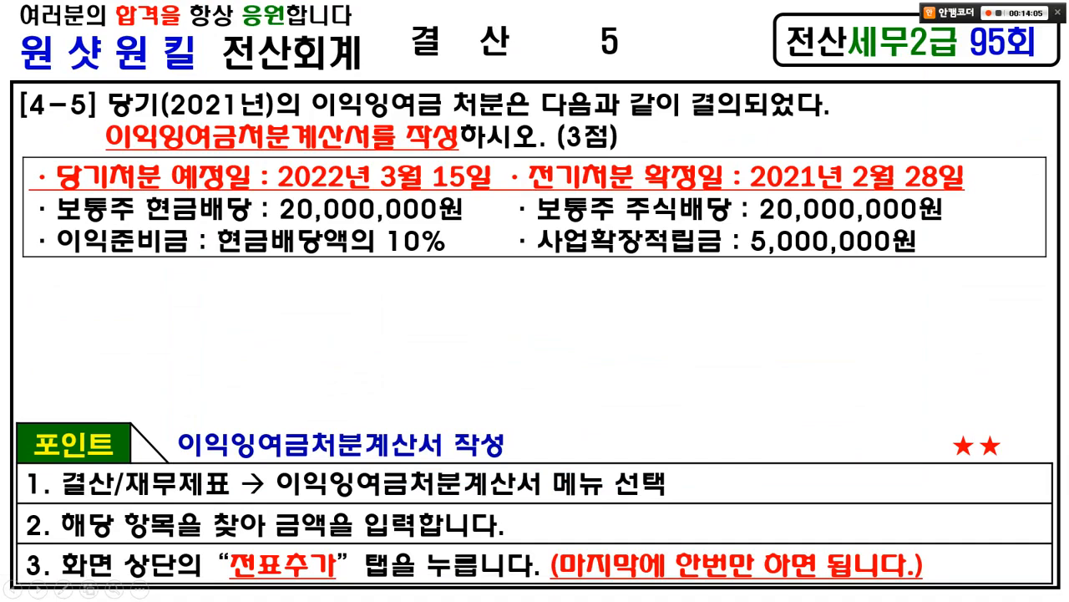
left_click_drag(264, 196, 470, 227)
left_click_drag(428, 267, 434, 268)
key("e")
key("alt+Tab")
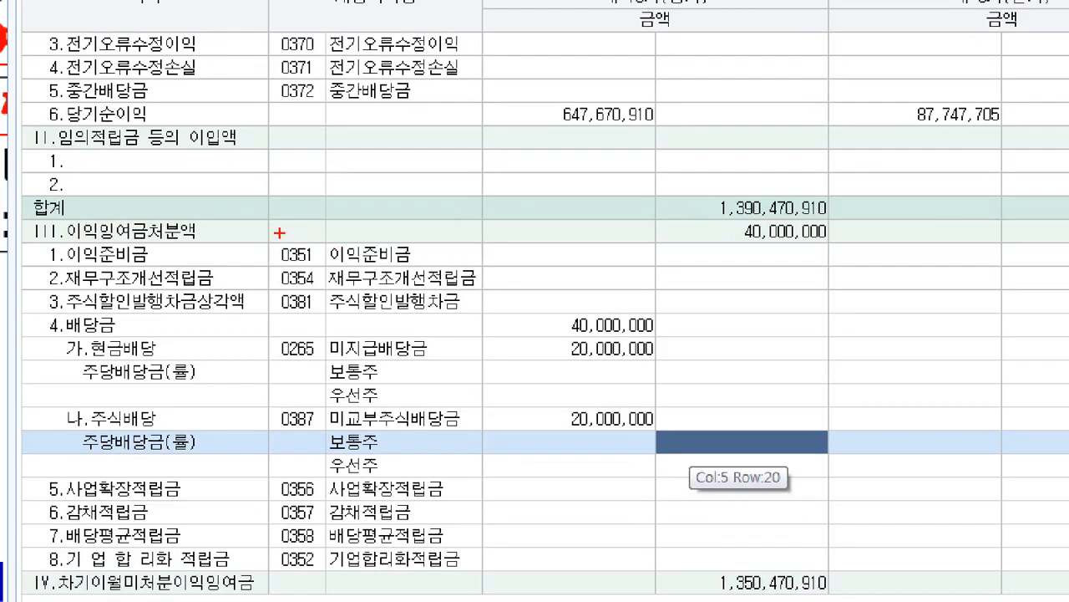
left_click_drag(242, 231, 675, 274)
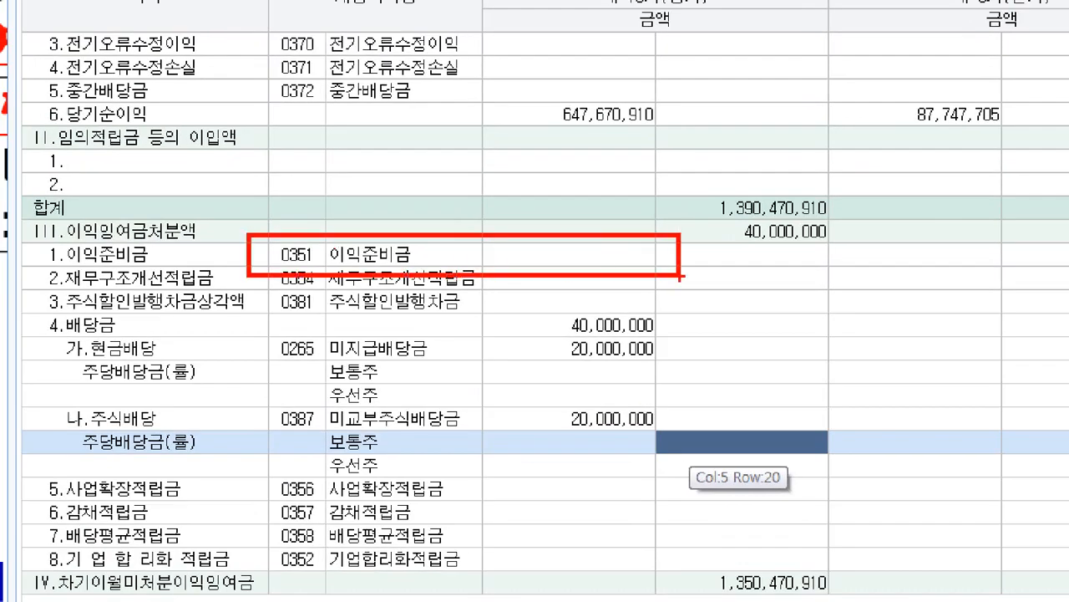
key("Escape")
left_click(497, 258)
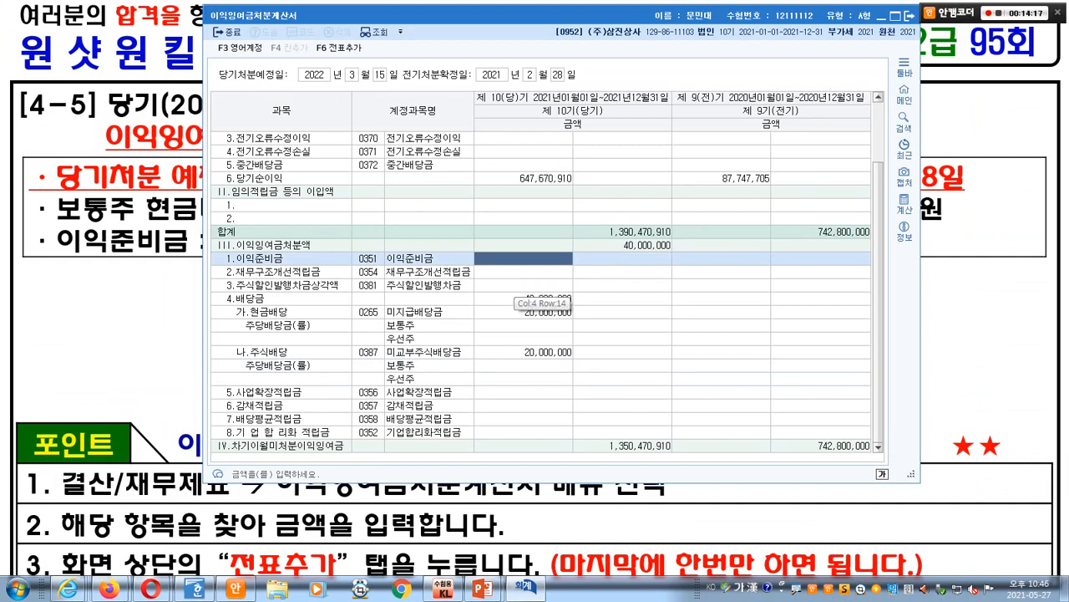
- Locate the 이익준비금 line by search and record a 2,000,000 legal reserve
left_click(512, 284)
key("ctrl+f")
type("이익준")
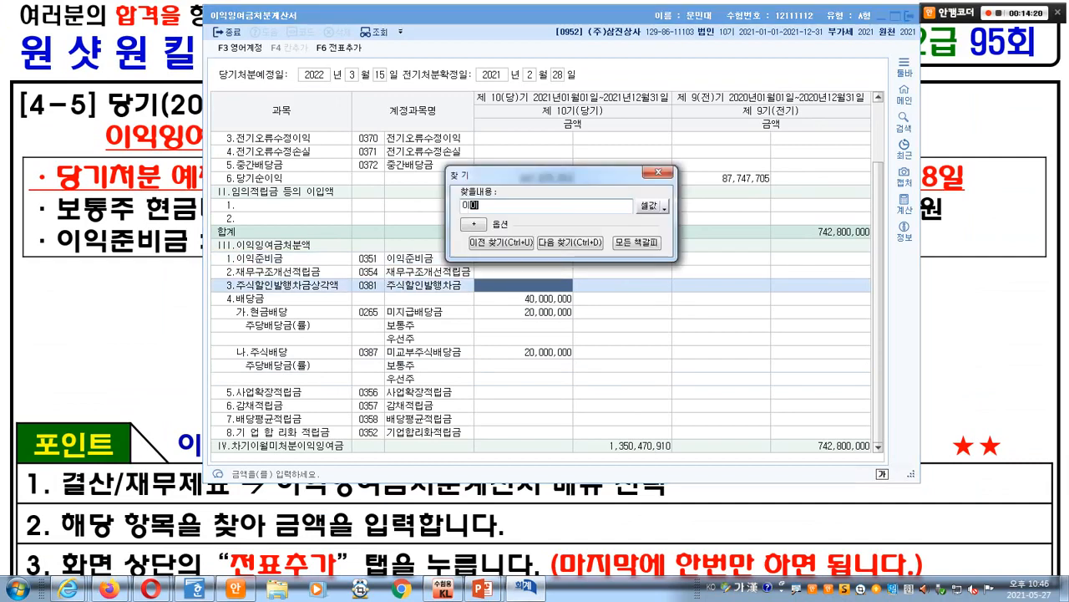
type("비금")
key("Return")
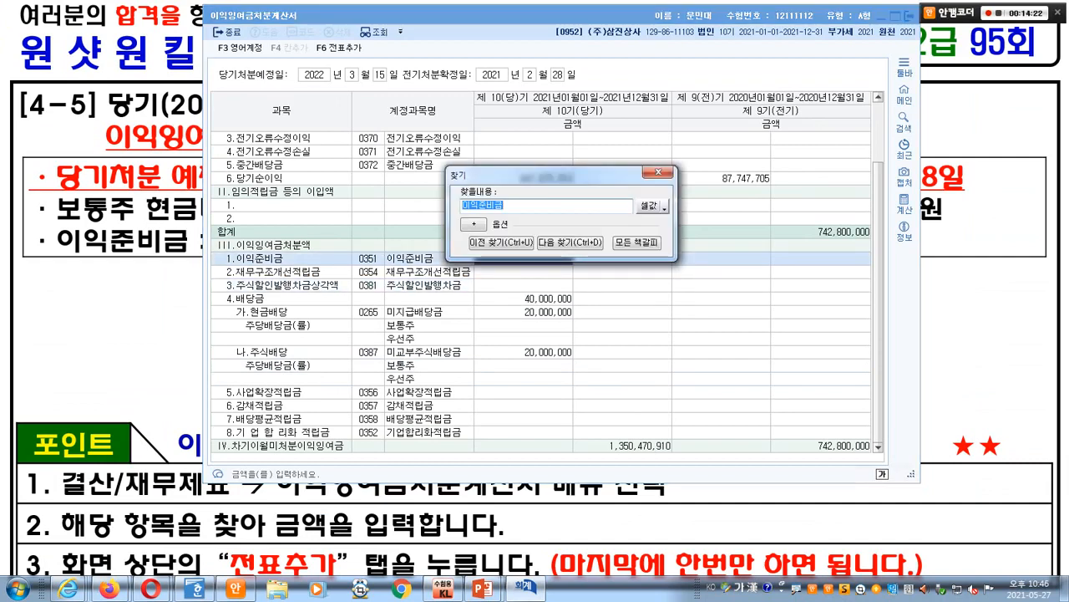
key("Escape")
type("2000000")
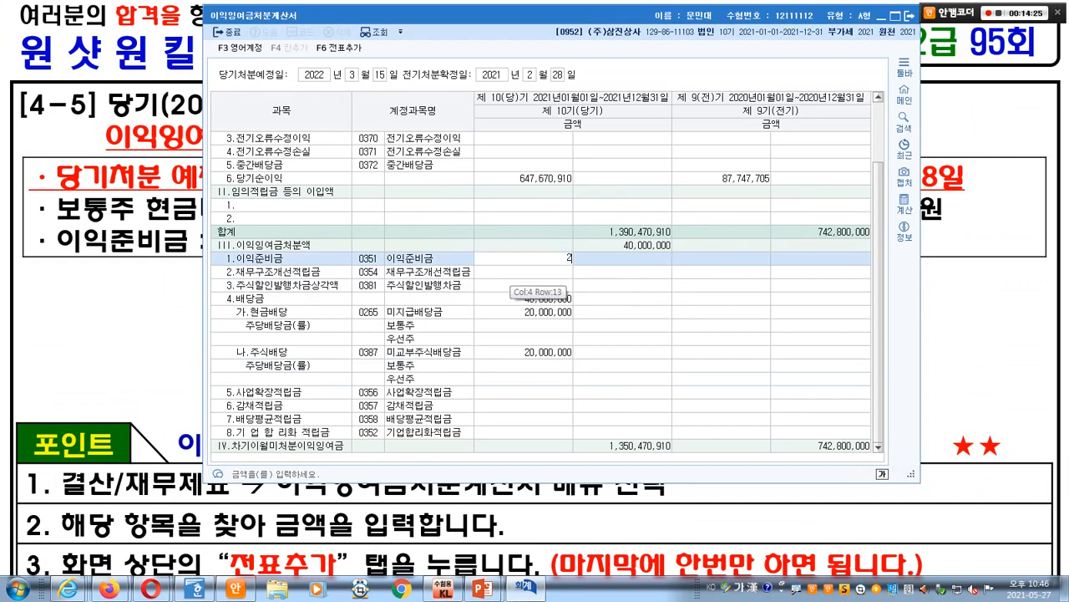
key("Return")
key("alt+Tab")
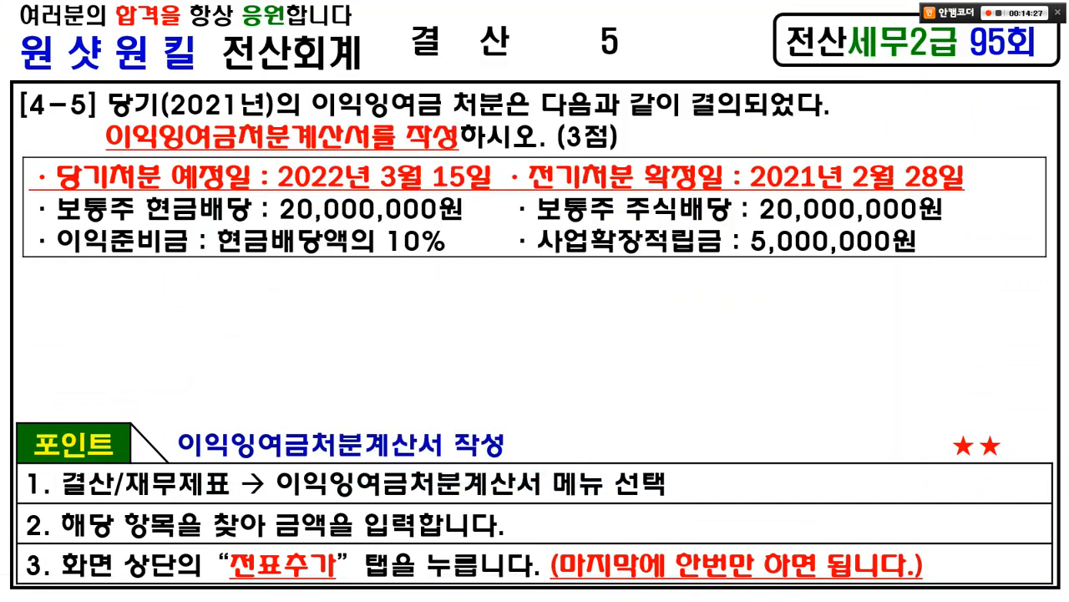
key("alt+Tab")
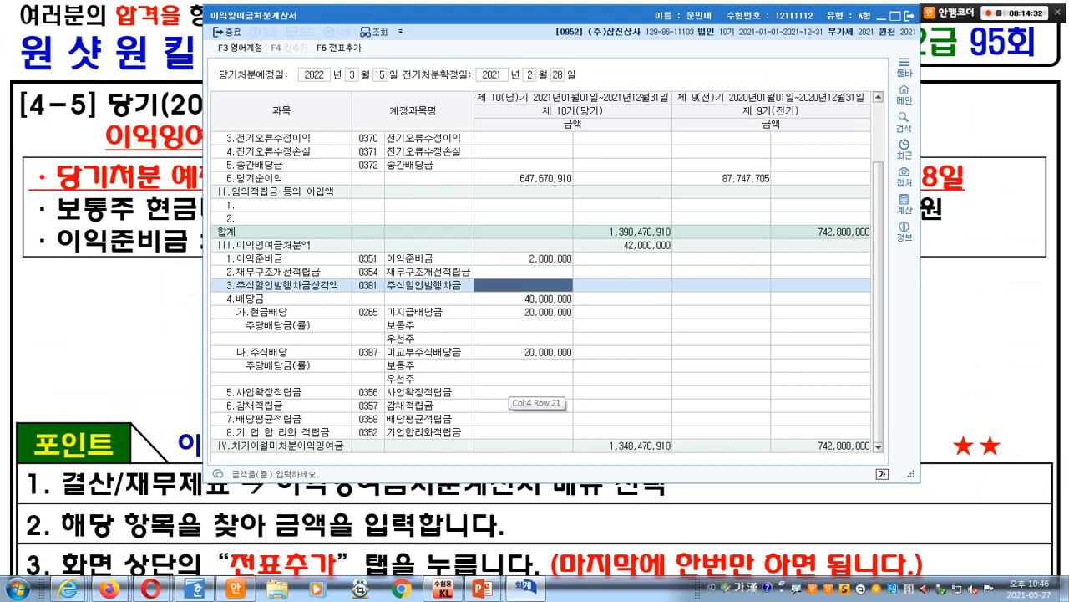
- Record 5,000,000 for 사업확장적립금, bringing disposals to 47,000,000, and return to the slide
left_click(524, 392)
key("ctrl+1")
left_click(364, 432)
left_click_drag(317, 337, 554, 387)
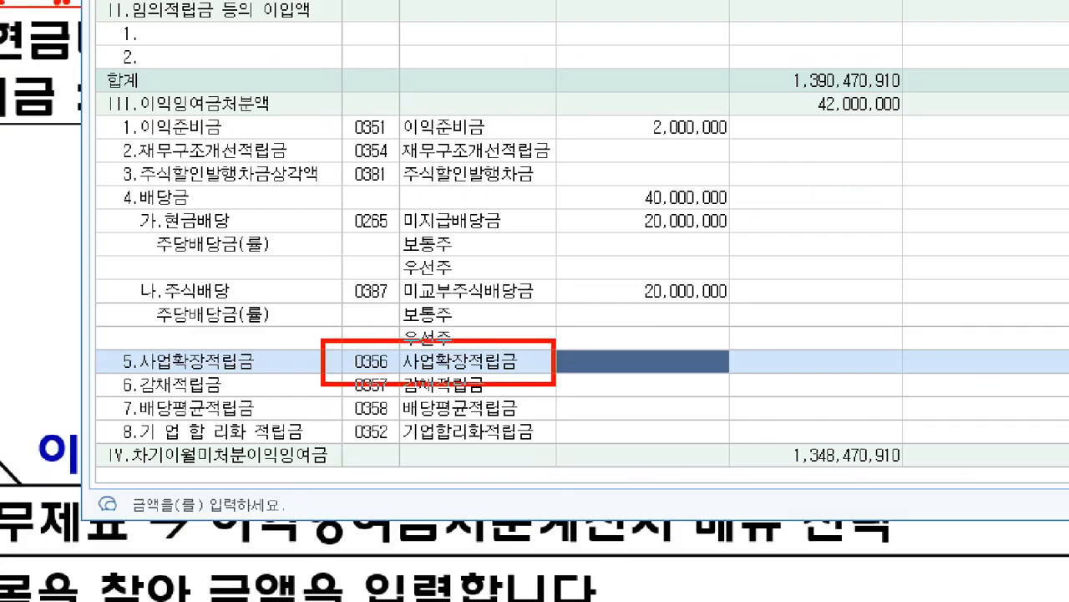
key("Escape")
type("5,000,000")
key("Return")
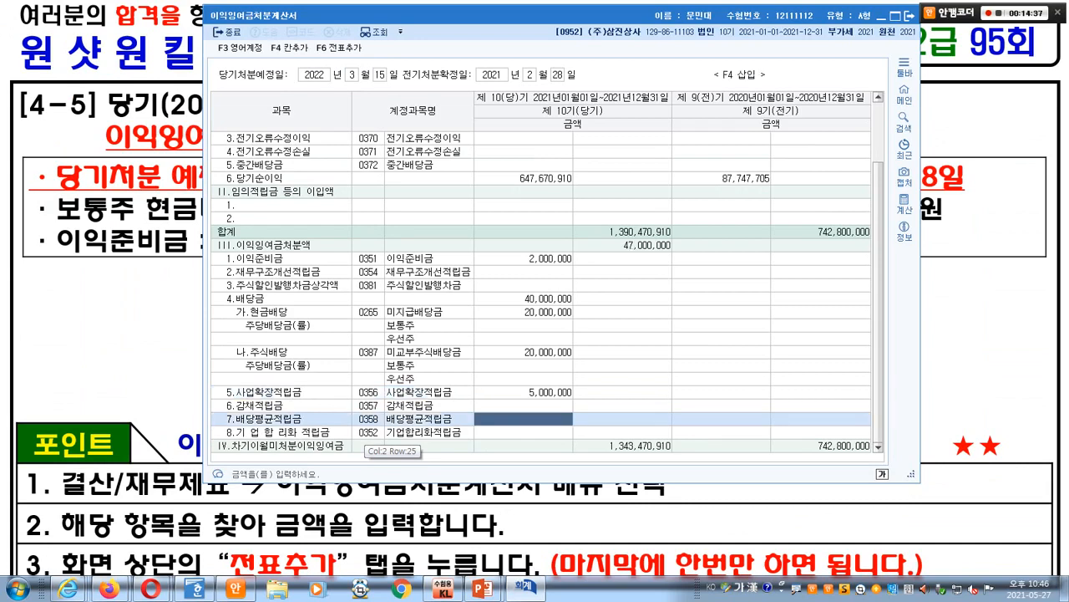
key("alt+Tab")
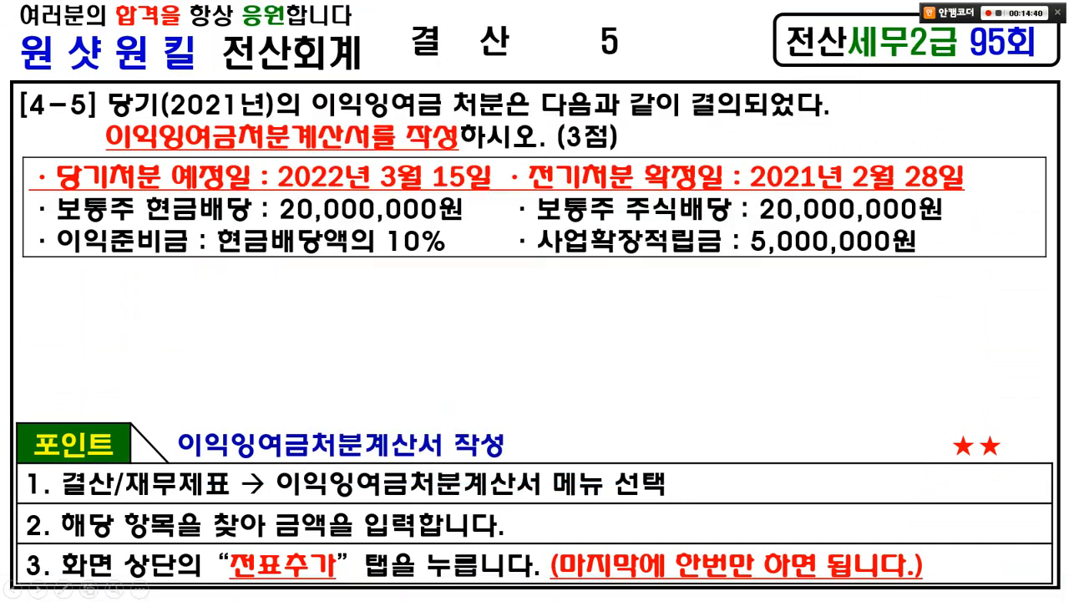
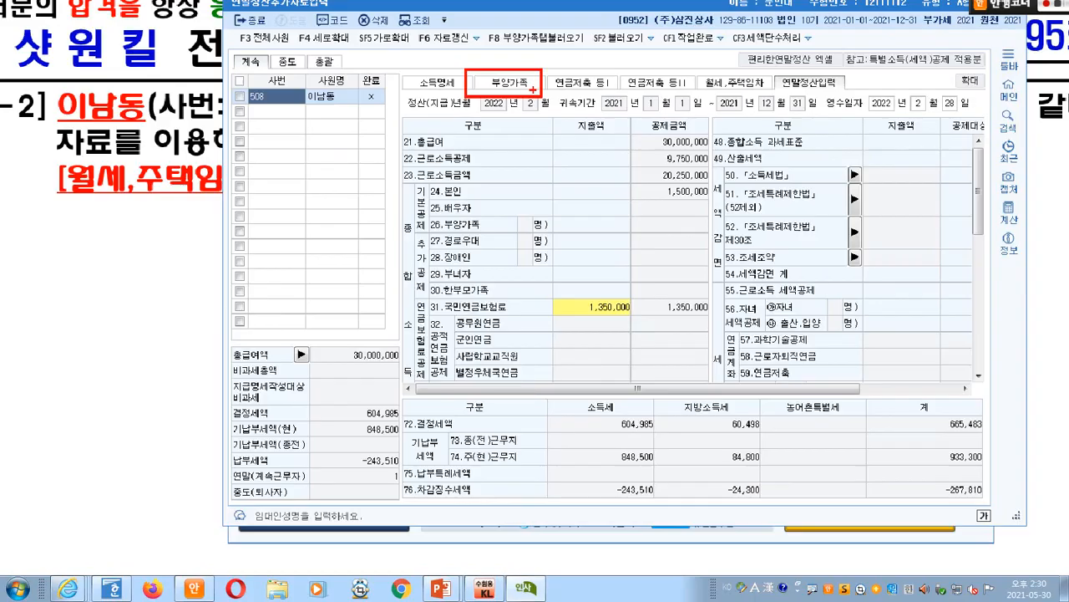
- Bring the exam slides to the front and number the rent (2) and settlement entry (3) items
left_click(508, 78)
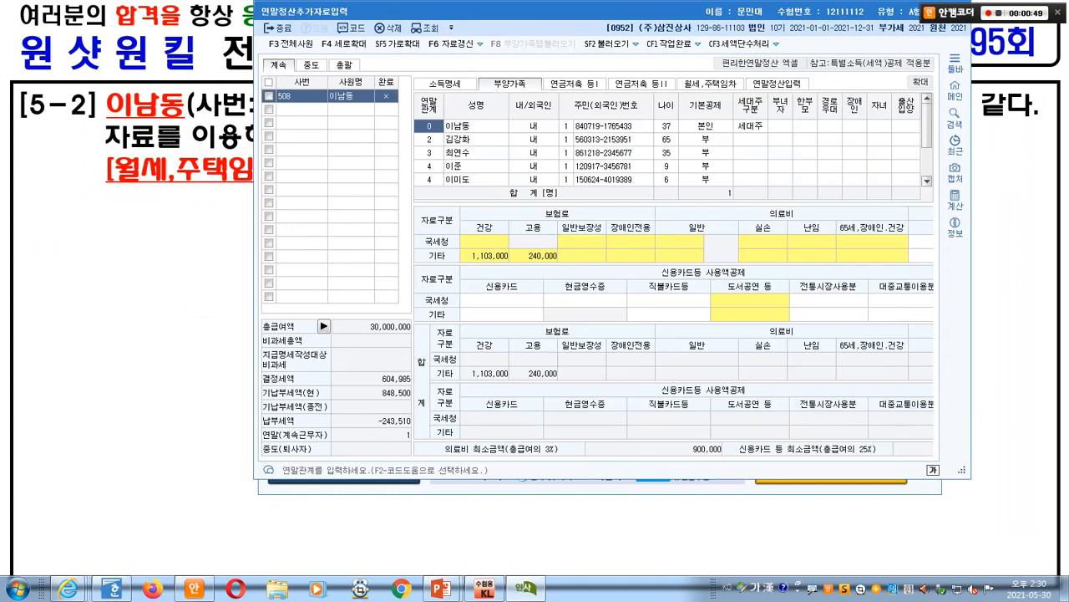
key("alt+Tab")
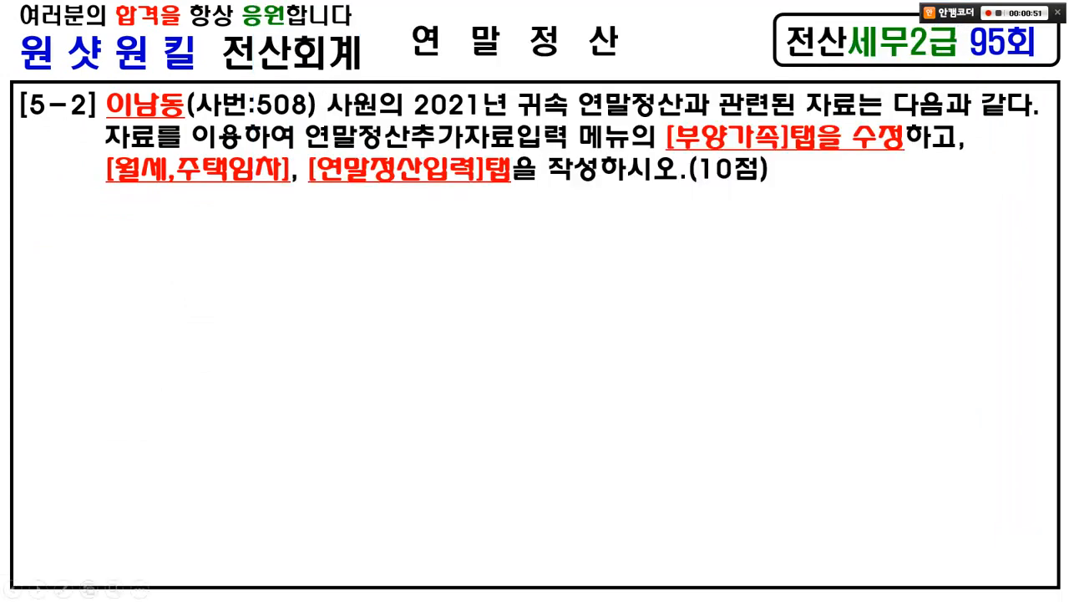
mouse_move(779, 114)
left_mouse_down()
mouse_move(782, 143)
mouse_move(798, 90)
left_mouse_up()
left_click_drag(180, 194, 218, 205)
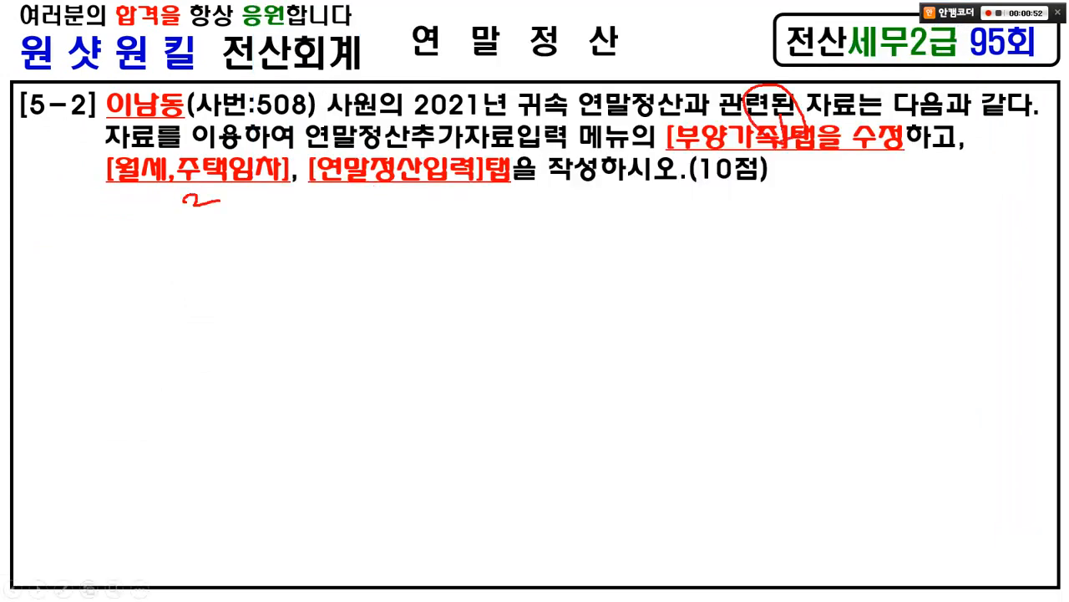
mouse_move(172, 174)
left_mouse_down()
mouse_move(200, 216)
mouse_move(216, 216)
left_mouse_up()
mouse_move(372, 205)
left_mouse_down()
mouse_move(393, 224)
mouse_move(343, 242)
mouse_move(384, 236)
left_mouse_up()
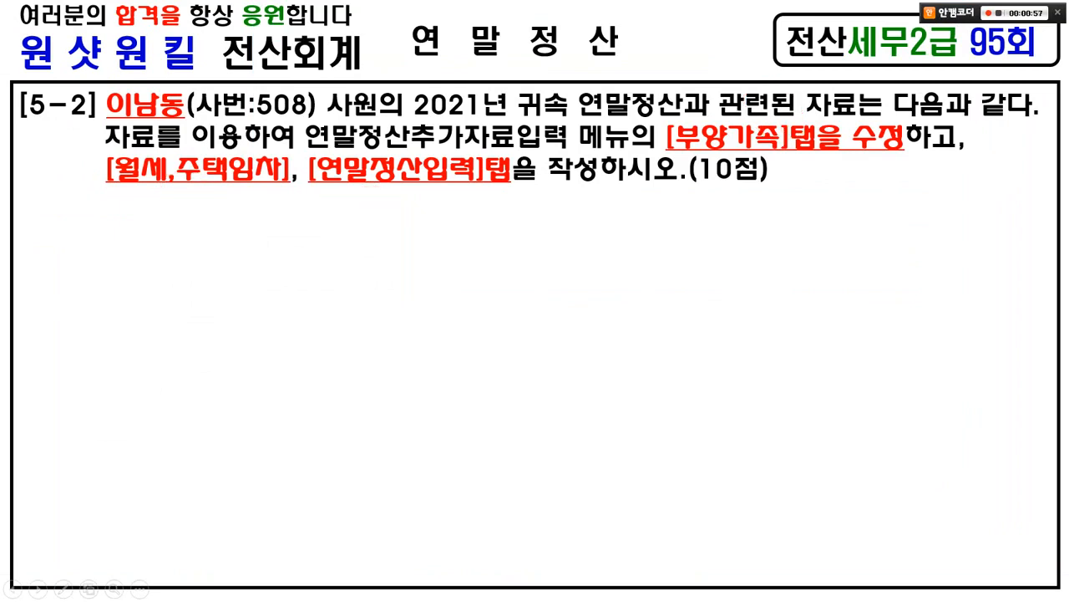
- On the next slide, loop and tick the education expenses note
key("Right")
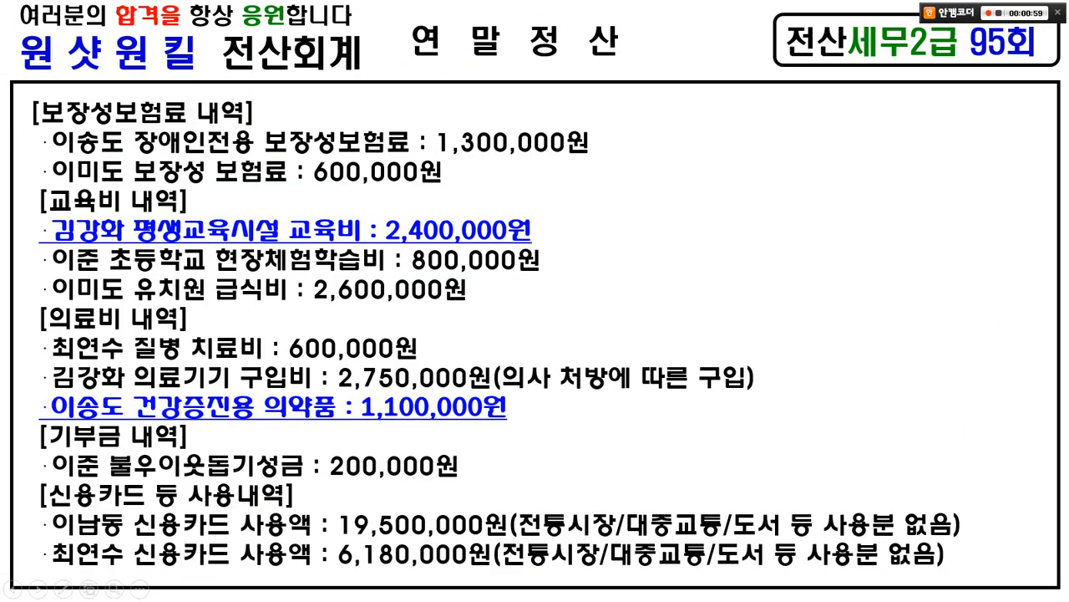
mouse_move(836, 274)
left_mouse_down()
mouse_move(716, 206)
mouse_move(788, 265)
left_mouse_up()
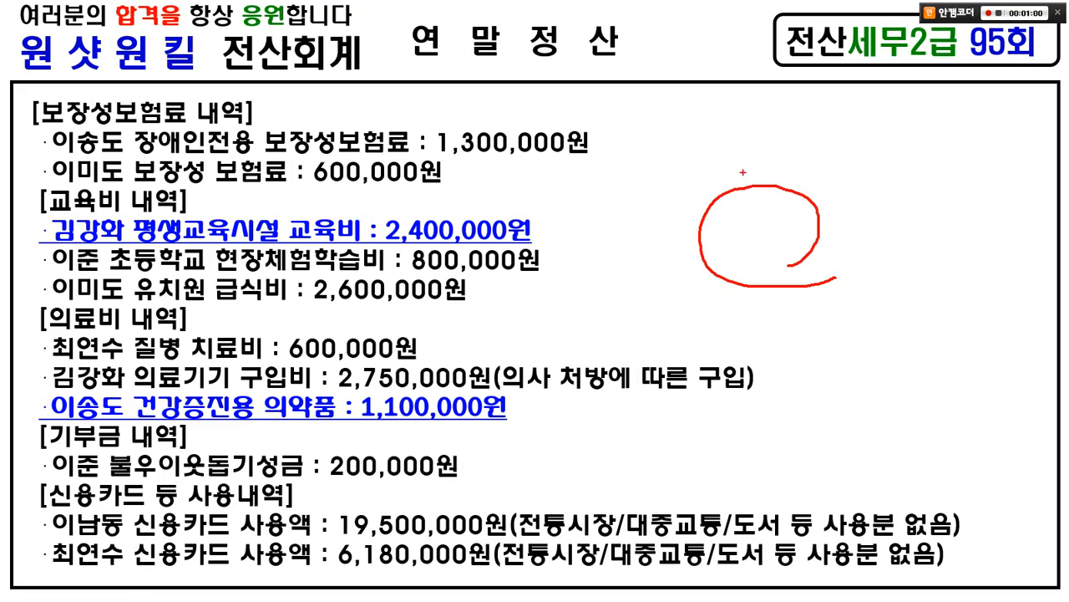
left_click_drag(742, 172, 779, 169)
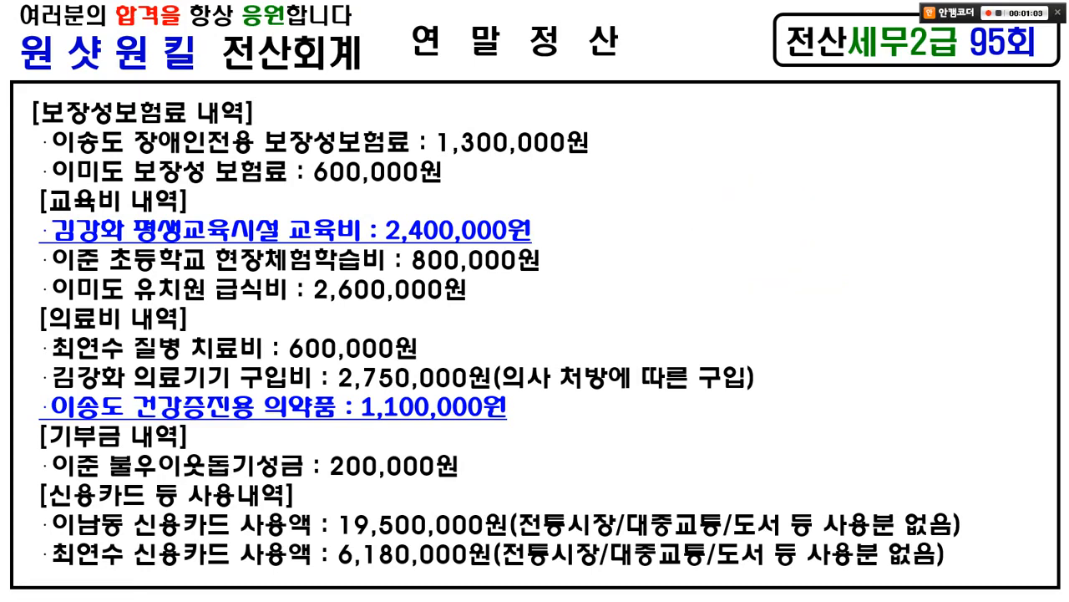
- On the rent and family table slide, circle the lease period dates and the family ages
key("Right")
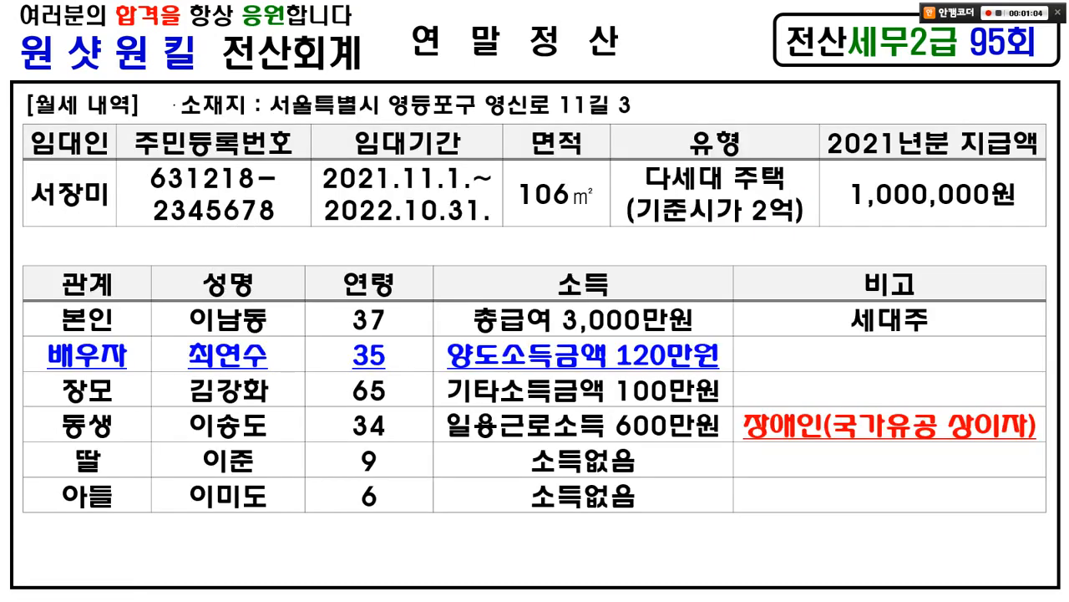
mouse_move(551, 225)
left_mouse_down()
mouse_move(523, 230)
mouse_move(413, 83)
mouse_move(493, 182)
left_mouse_up()
mouse_move(456, 141)
left_mouse_down()
mouse_move(464, 157)
mouse_move(502, 155)
left_mouse_up()
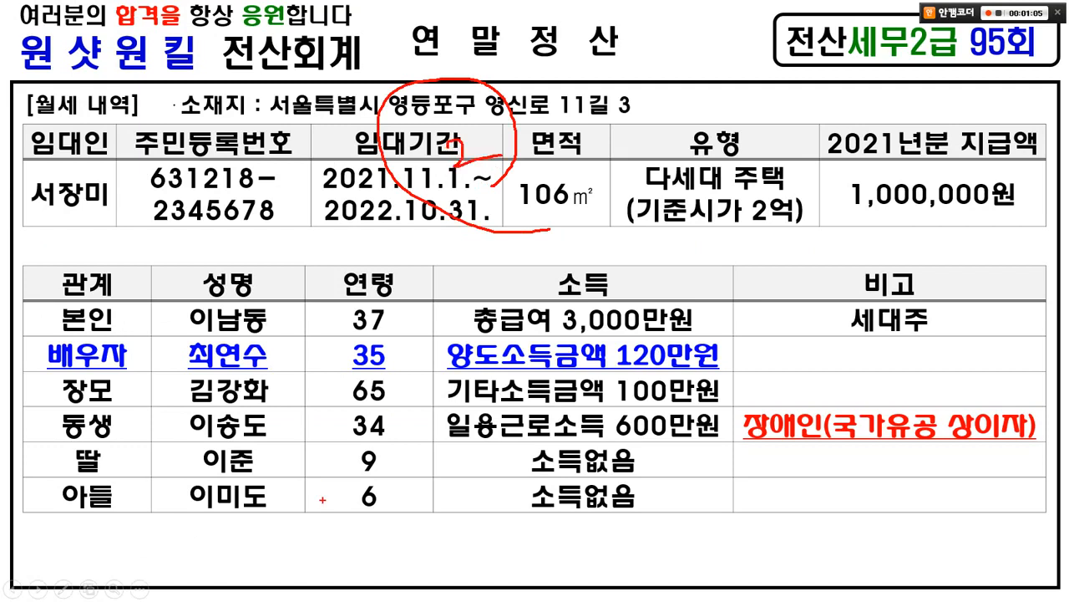
mouse_move(395, 558)
left_mouse_down()
mouse_move(442, 417)
mouse_move(365, 549)
left_mouse_up()
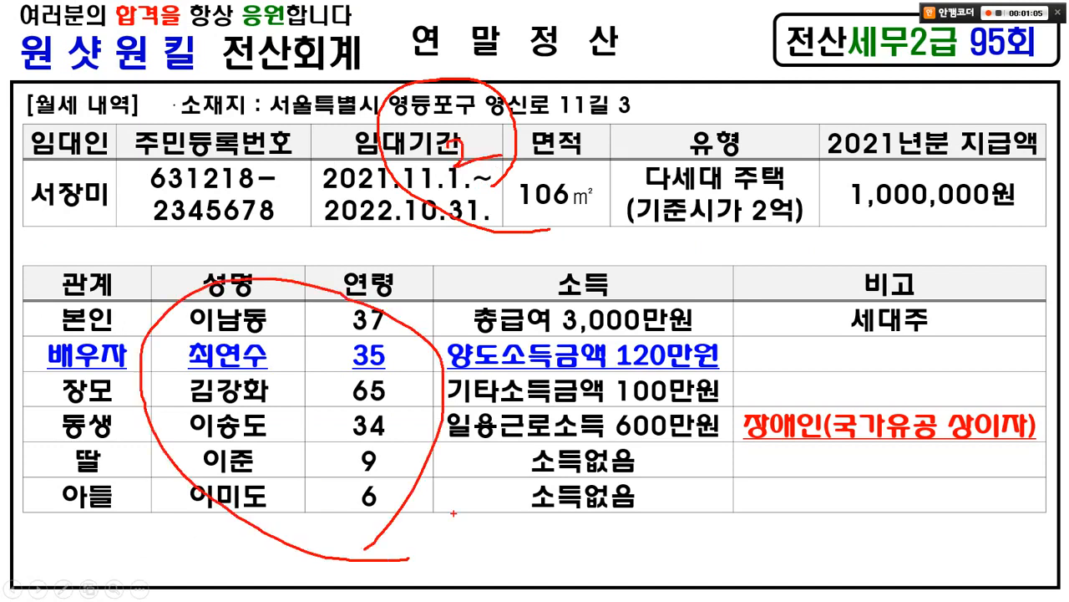
left_click_drag(357, 429, 339, 466)
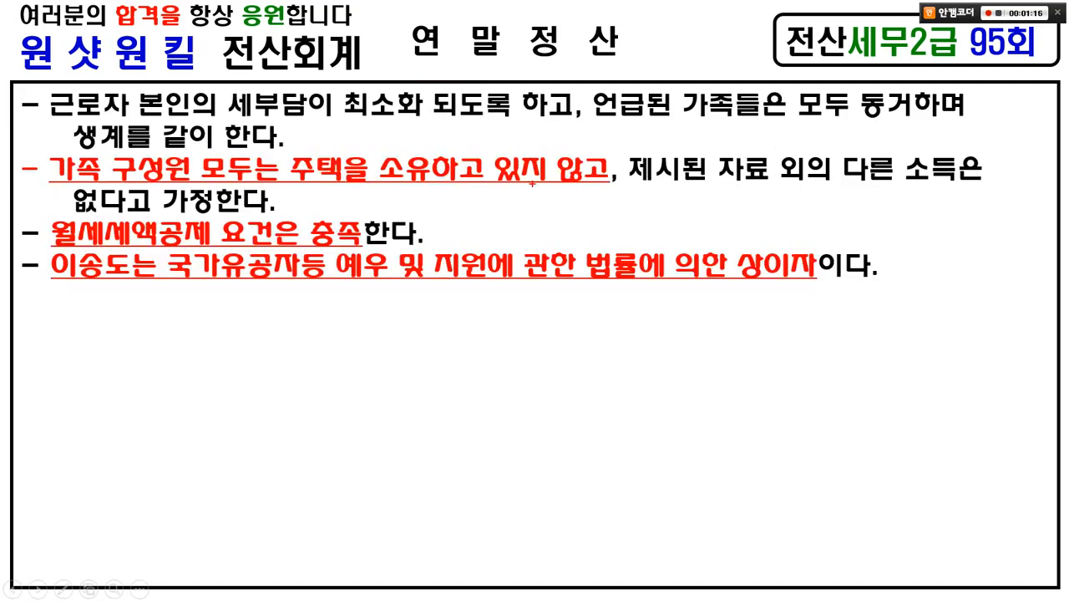
- Mark up the assumptions: lowest tax for the worker, one household, no other income, rent credit met
left_click_drag(57, 125, 944, 117)
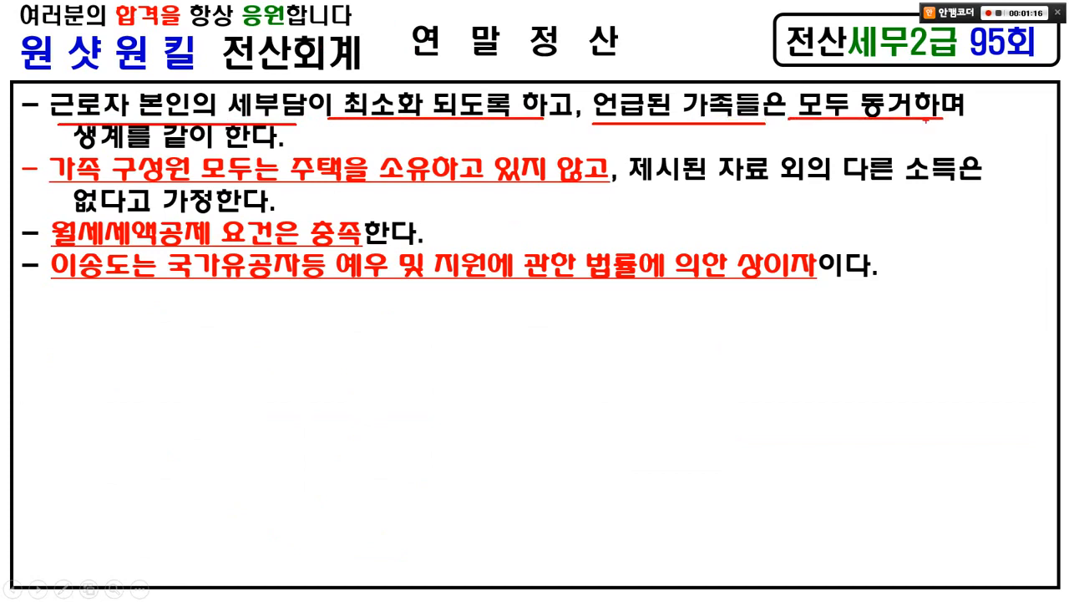
left_click_drag(74, 151, 229, 150)
mouse_move(37, 151)
left_mouse_down()
mouse_move(219, 181)
mouse_move(615, 188)
left_mouse_up()
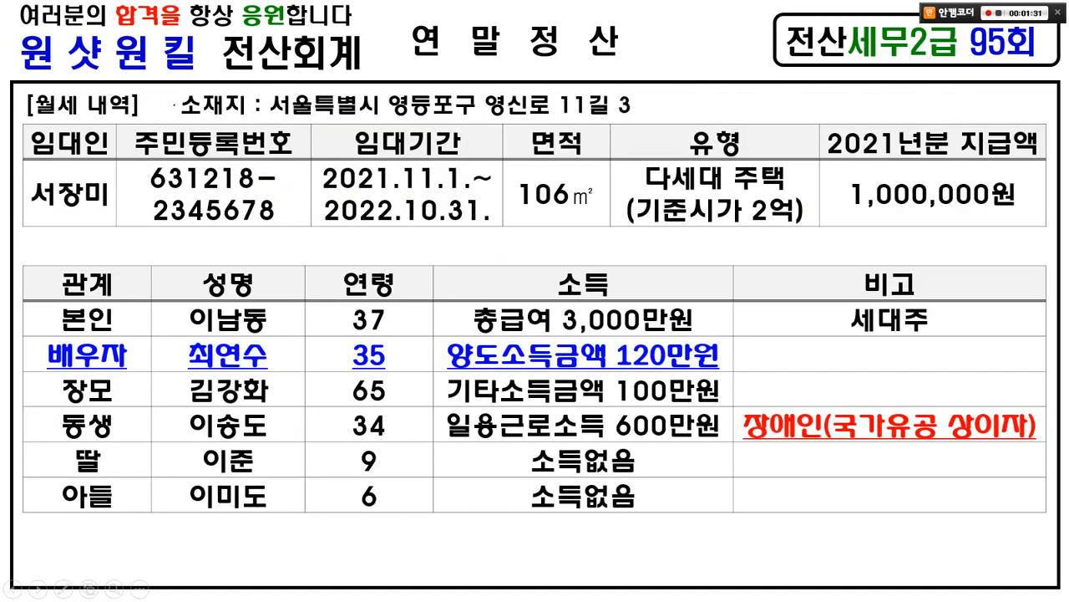
left_click_drag(533, 222, 491, 151)
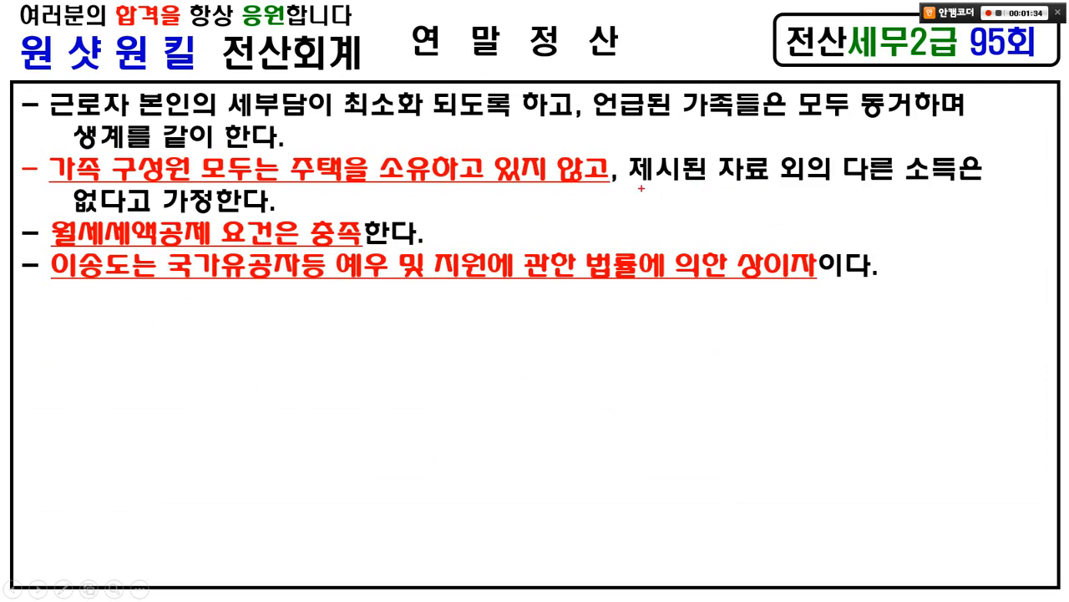
left_click_drag(649, 189, 966, 188)
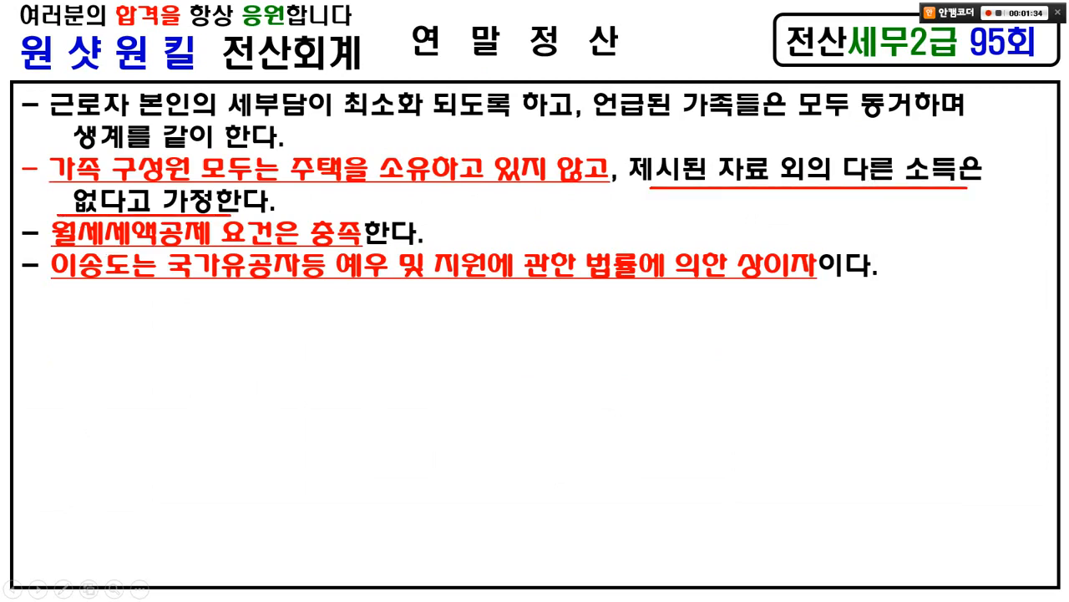
left_click_drag(37, 214, 421, 246)
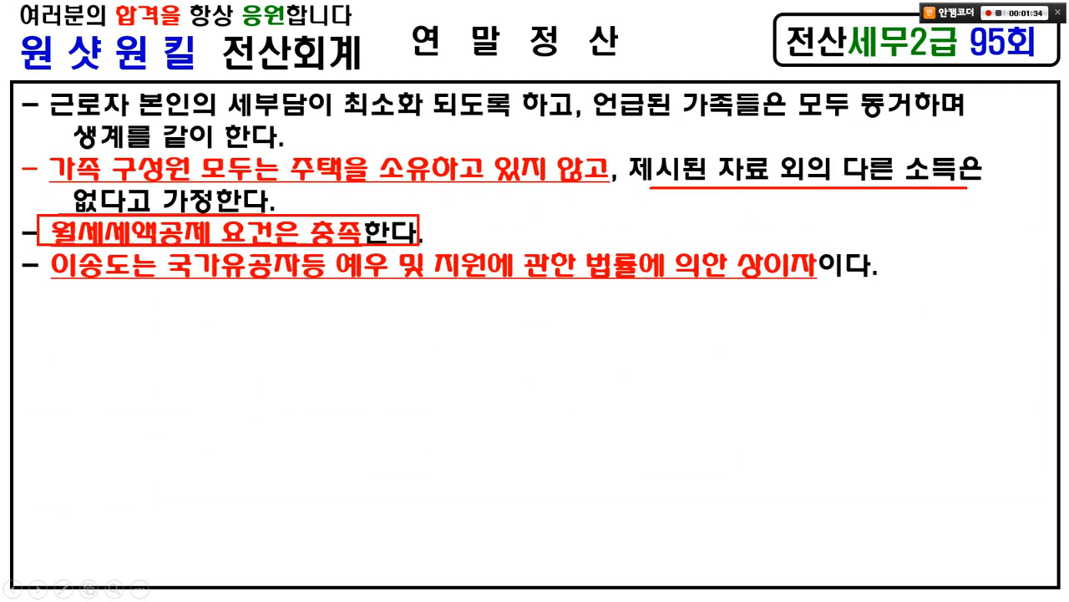
- Tick the no-home-ownership condition and the family member's wounded-veteran (상이) status, then leave the slide
mouse_move(425, 171)
left_mouse_down()
mouse_move(422, 226)
mouse_move(451, 217)
left_mouse_up()
left_click_drag(493, 144, 522, 136)
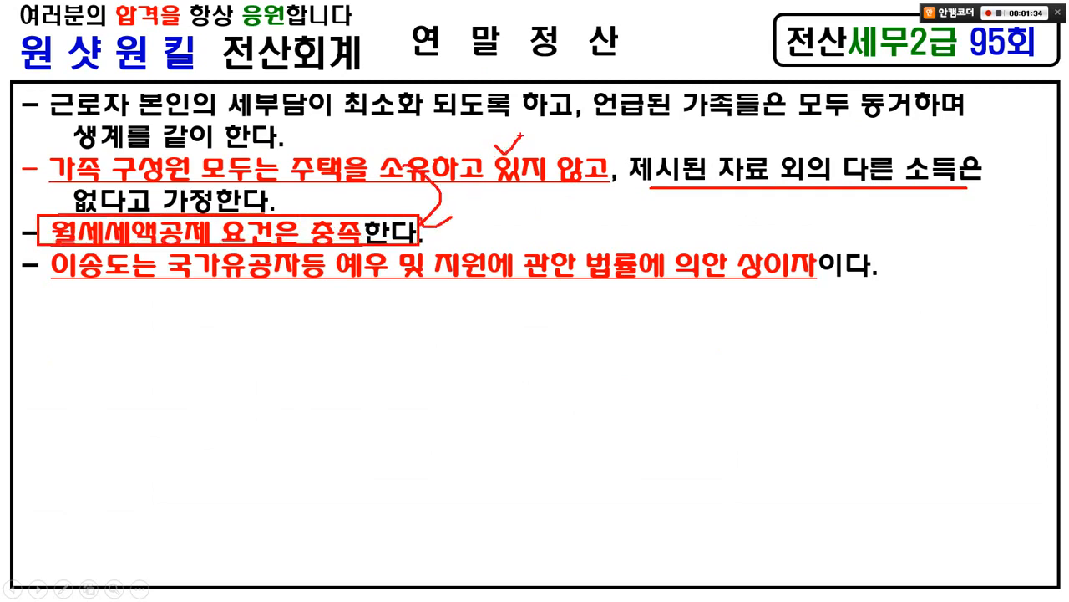
left_click_drag(49, 285, 812, 289)
mouse_move(775, 241)
left_mouse_down()
mouse_move(802, 248)
mouse_move(798, 215)
left_mouse_up()
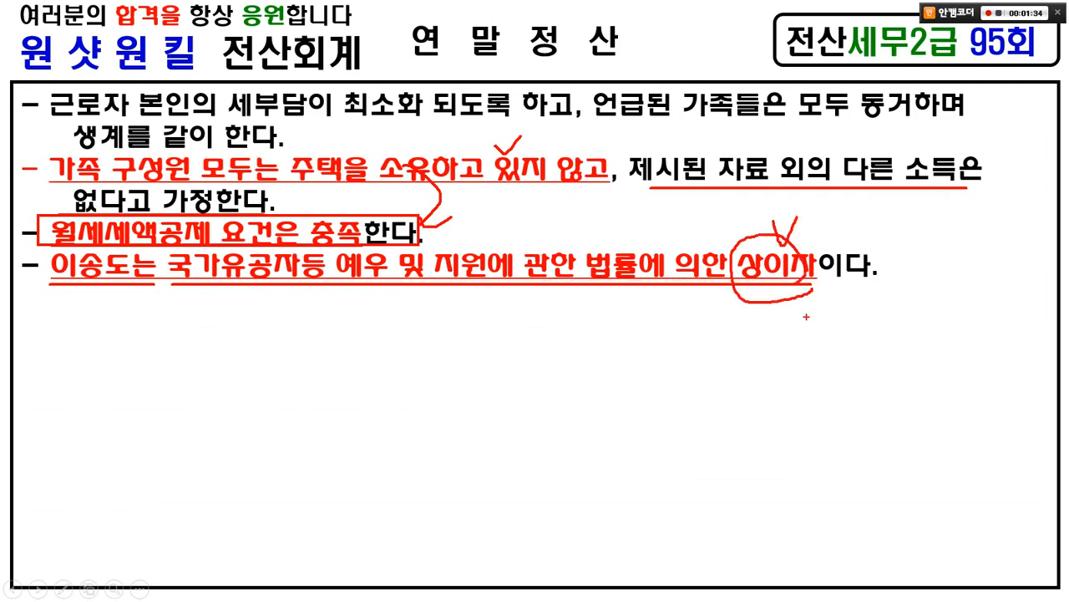
key("e")
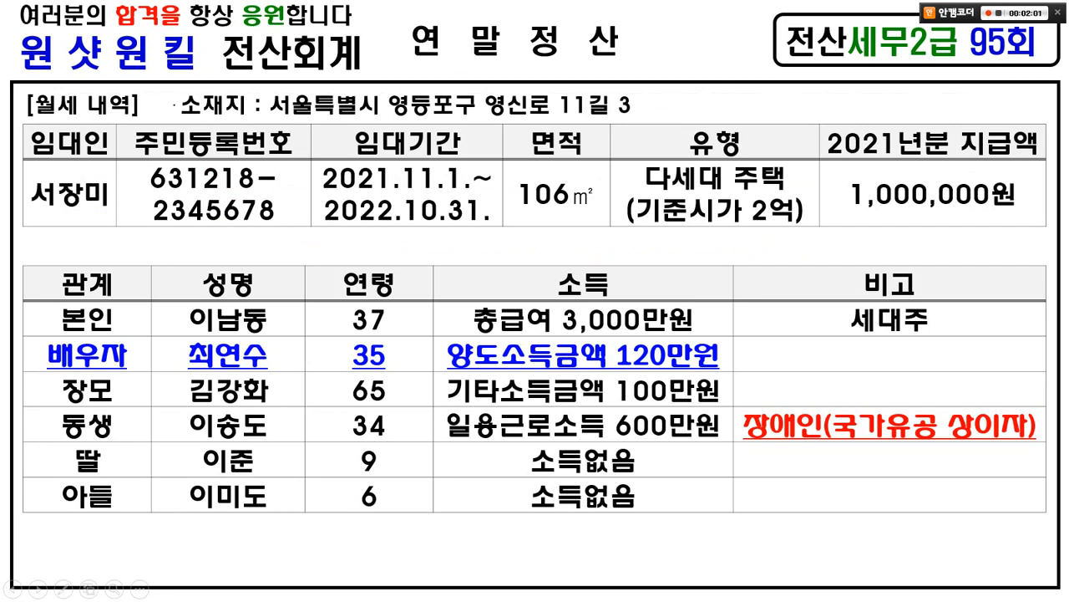
mouse_move(35, 264)
left_mouse_down()
mouse_move(92, 270)
mouse_move(150, 528)
left_mouse_up()
left_click_drag(125, 311, 132, 354)
mouse_move(117, 387)
left_mouse_down()
mouse_move(127, 383)
mouse_move(114, 388)
mouse_move(149, 428)
mouse_move(131, 458)
left_mouse_up()
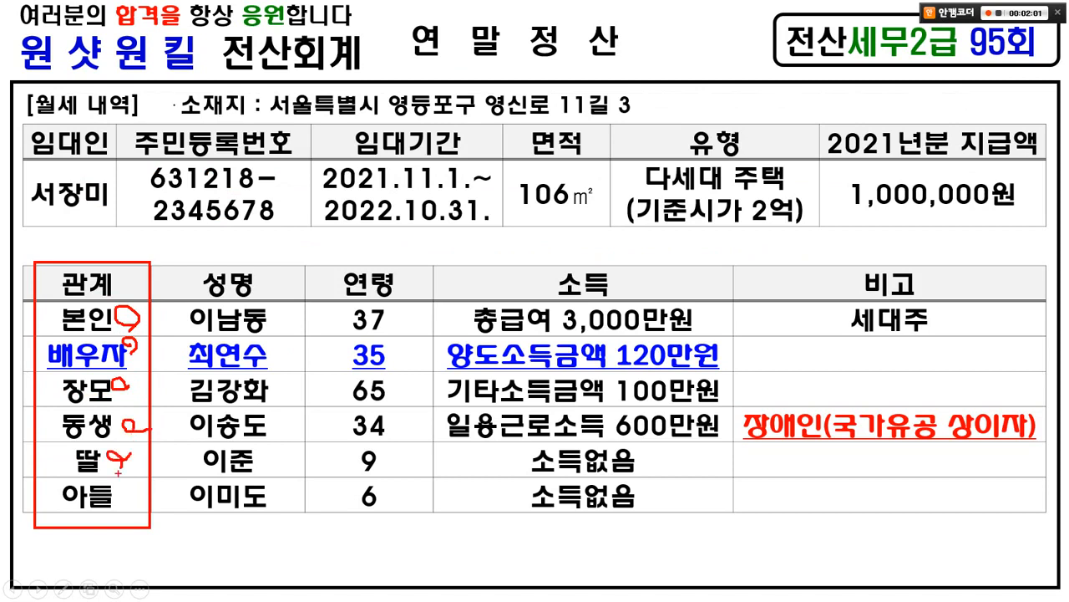
left_click_drag(104, 495, 130, 491)
mouse_move(37, 461)
left_mouse_down()
mouse_move(108, 539)
mouse_move(127, 305)
mouse_move(109, 520)
left_mouse_up()
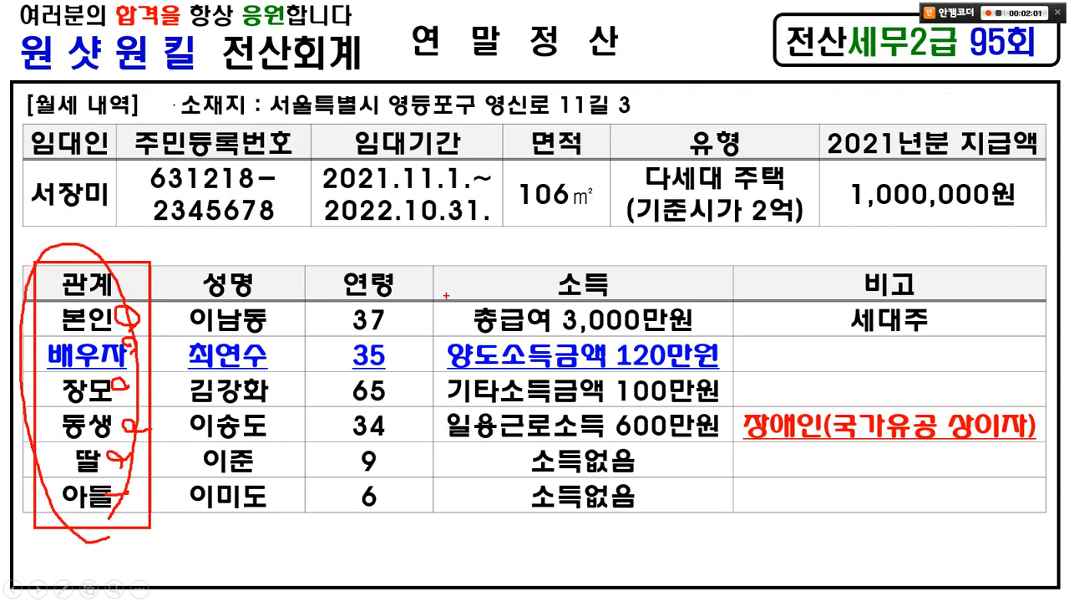
mouse_move(446, 295)
left_mouse_down()
mouse_move(458, 303)
mouse_move(511, 257)
left_mouse_up()
mouse_move(432, 332)
left_mouse_down()
mouse_move(520, 336)
mouse_move(431, 364)
left_mouse_up()
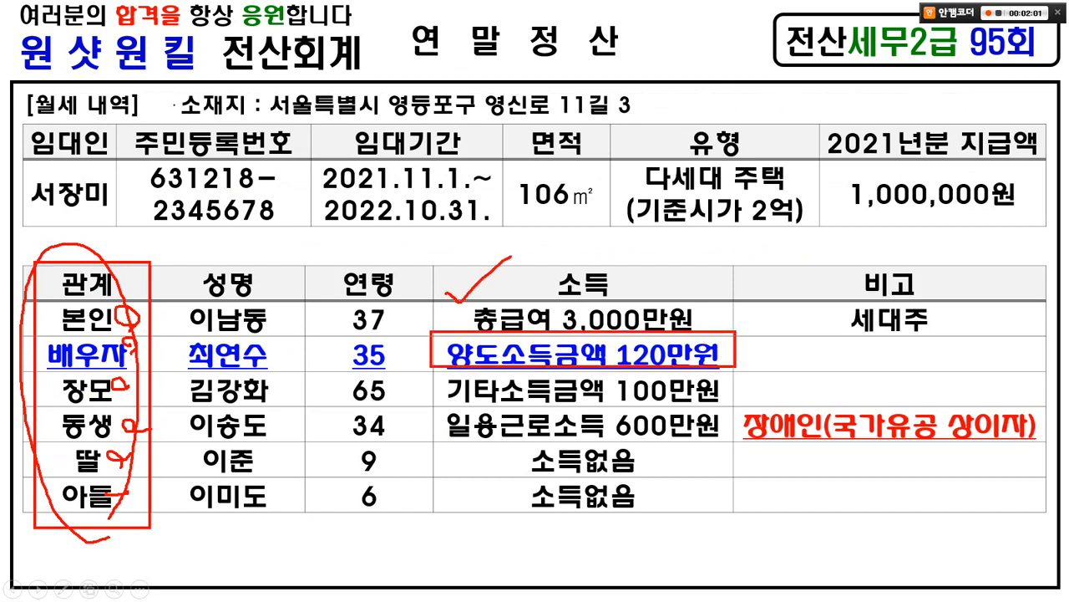
mouse_move(706, 356)
left_mouse_down()
mouse_move(735, 326)
mouse_move(730, 360)
left_mouse_up()
mouse_move(381, 369)
left_mouse_down()
mouse_move(353, 370)
mouse_move(368, 338)
mouse_move(383, 368)
left_mouse_up()
left_click_drag(419, 323, 432, 351)
left_click_drag(432, 351, 458, 309)
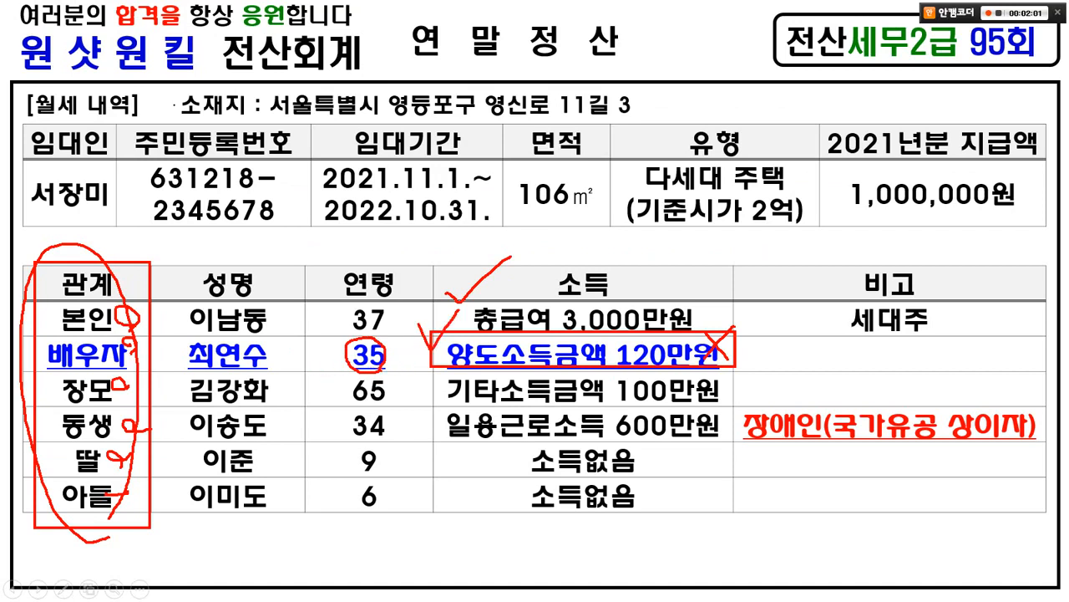
left_click_drag(451, 410, 725, 401)
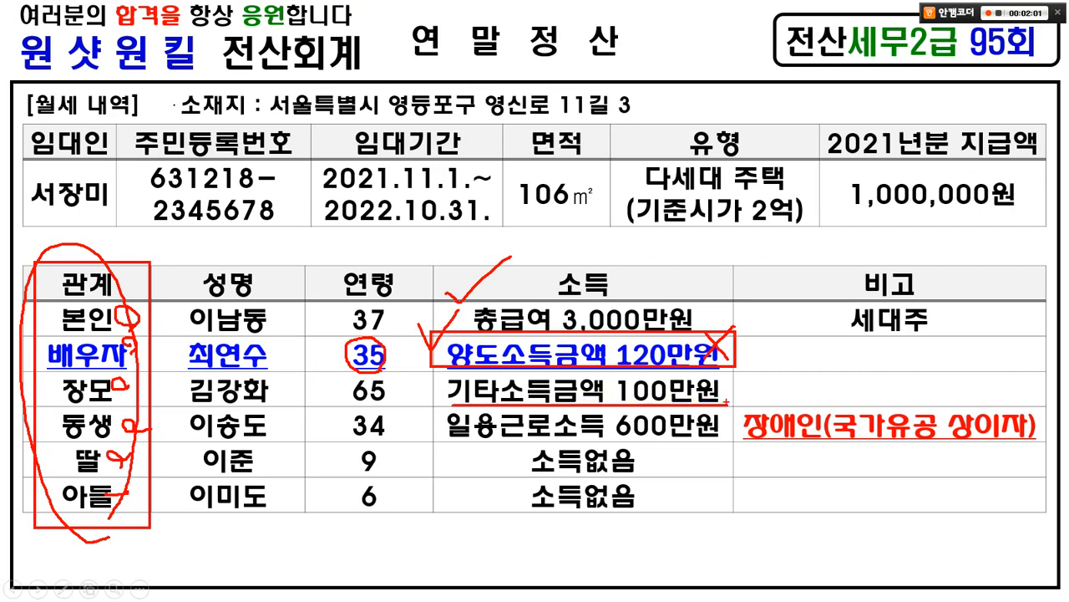
left_click_drag(451, 444, 718, 444)
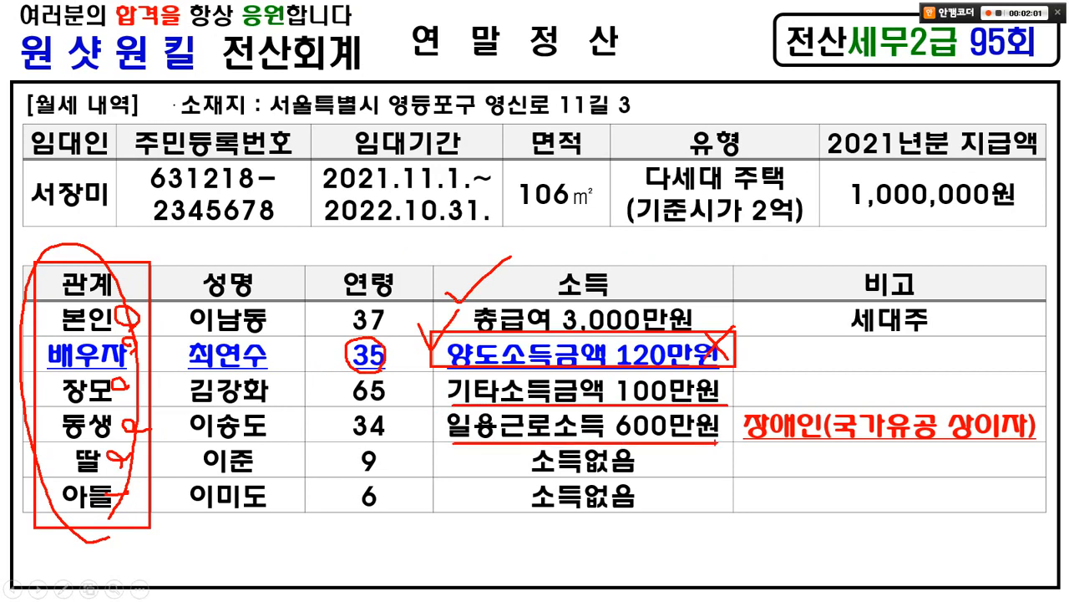
left_click_drag(685, 380, 620, 443)
left_click_drag(634, 407, 660, 472)
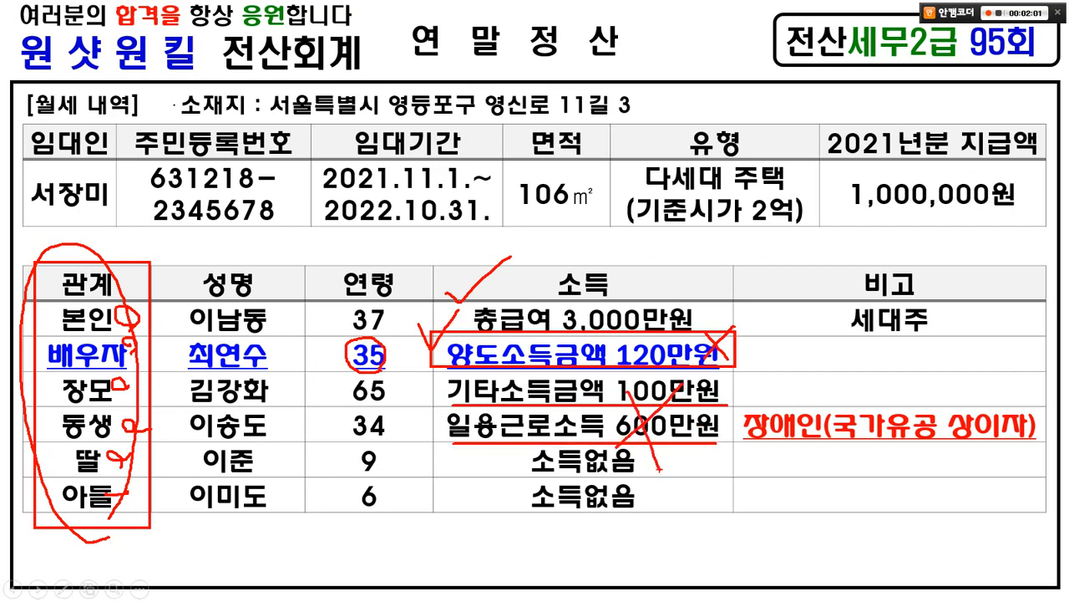
left_click_drag(269, 338, 298, 335)
mouse_move(386, 407)
left_mouse_down()
mouse_move(344, 399)
mouse_move(376, 373)
mouse_move(386, 399)
left_mouse_up()
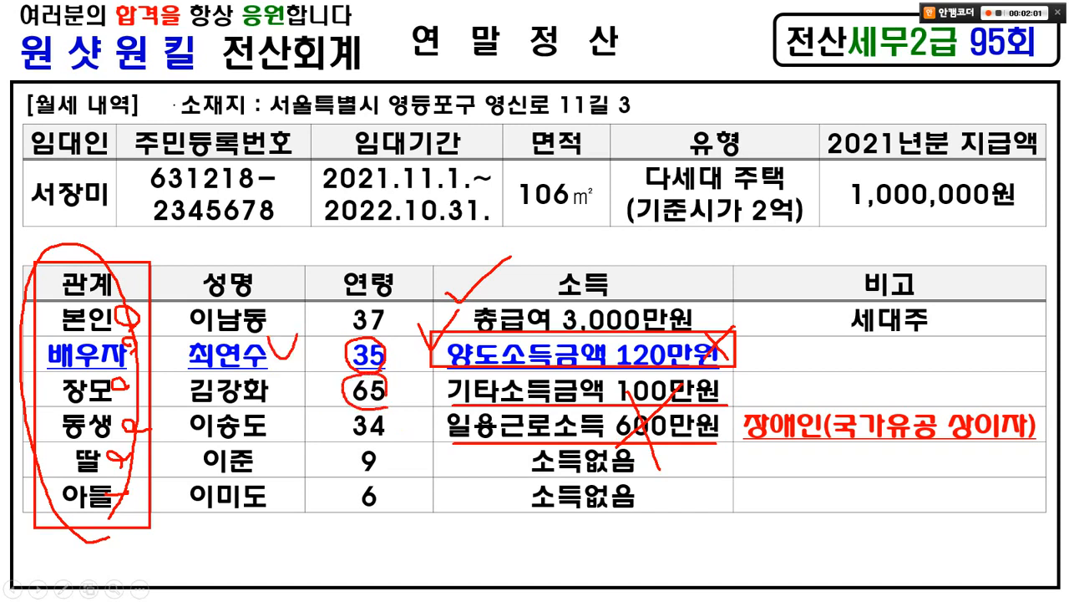
mouse_move(386, 443)
left_mouse_down()
mouse_move(376, 449)
mouse_move(341, 418)
mouse_move(389, 434)
left_mouse_up()
mouse_move(732, 406)
left_mouse_down()
mouse_move(733, 416)
mouse_move(1017, 449)
mouse_move(1041, 408)
left_mouse_up()
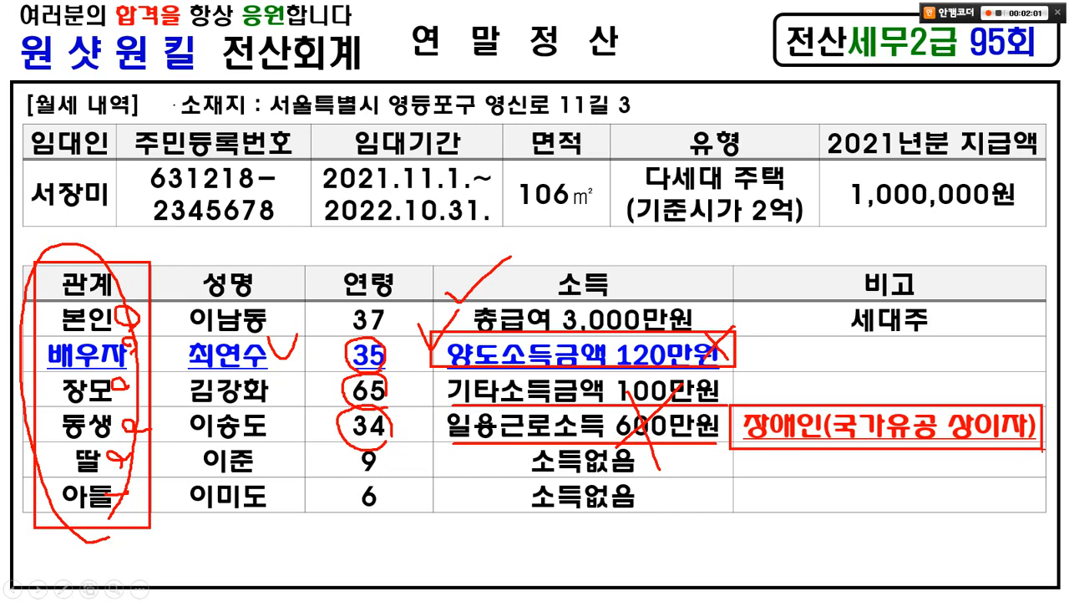
mouse_move(405, 475)
left_mouse_down()
mouse_move(339, 461)
mouse_move(383, 465)
mouse_move(374, 502)
left_mouse_up()
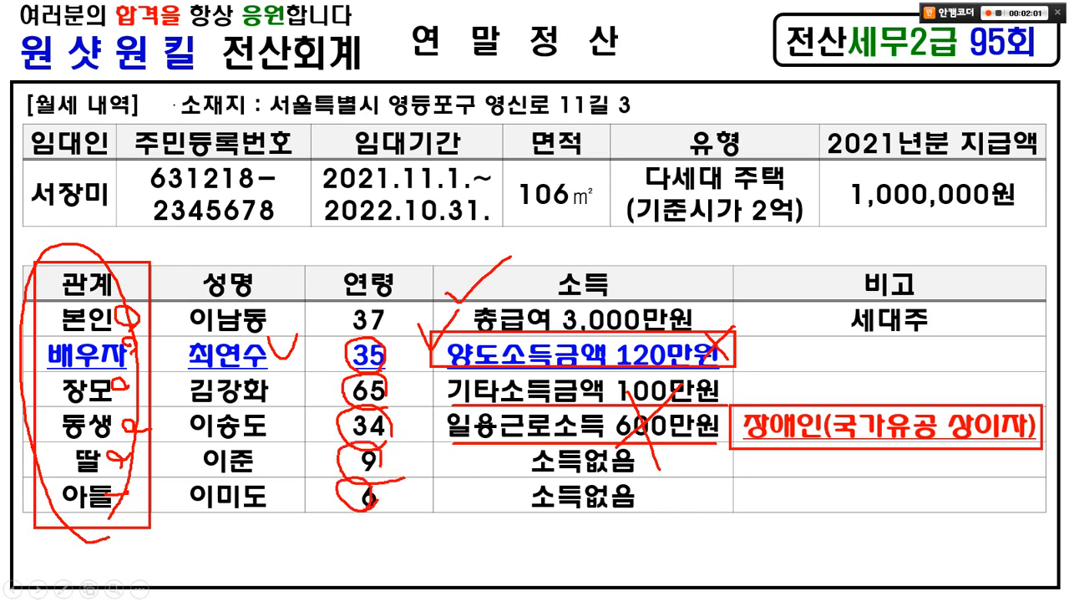
left_click_drag(387, 341, 423, 336)
key("e")
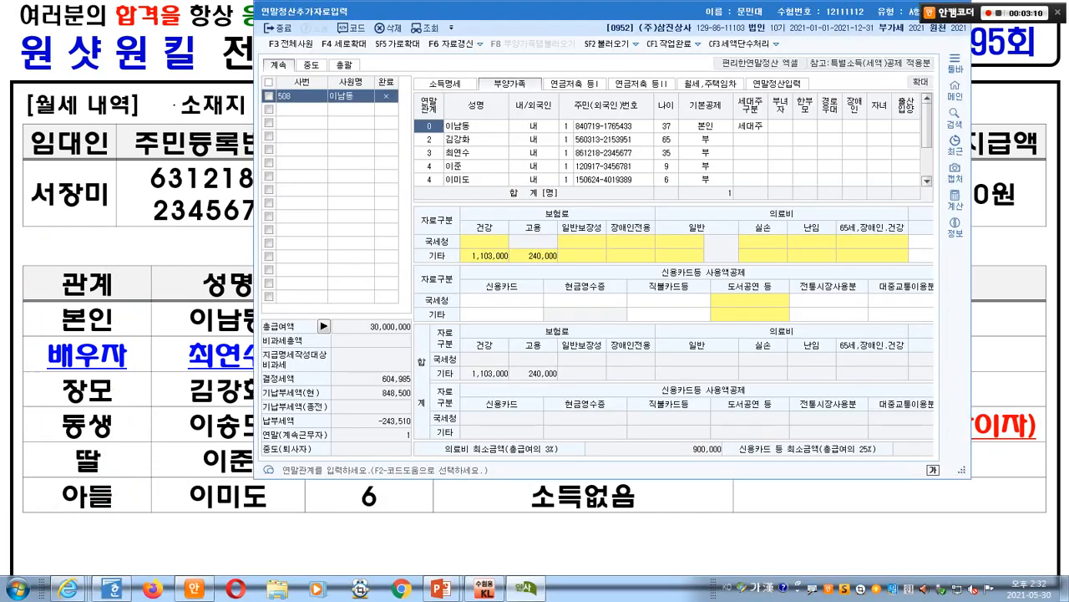
- Keep the spouse's basic deduction as 부 and set the 65-year-old to 60세이상
left_click(706, 153)
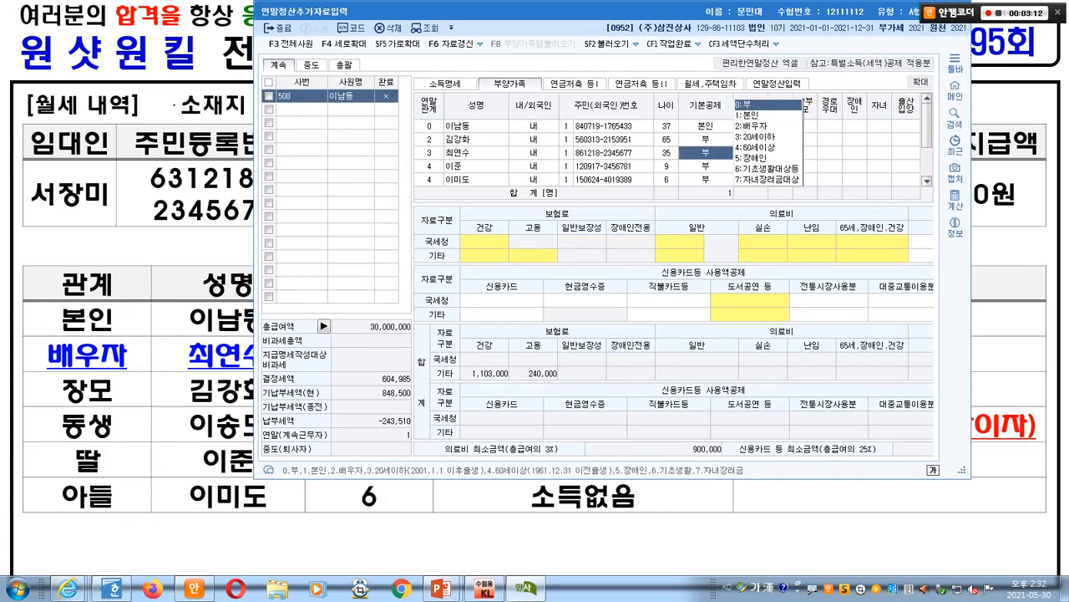
key("Return")
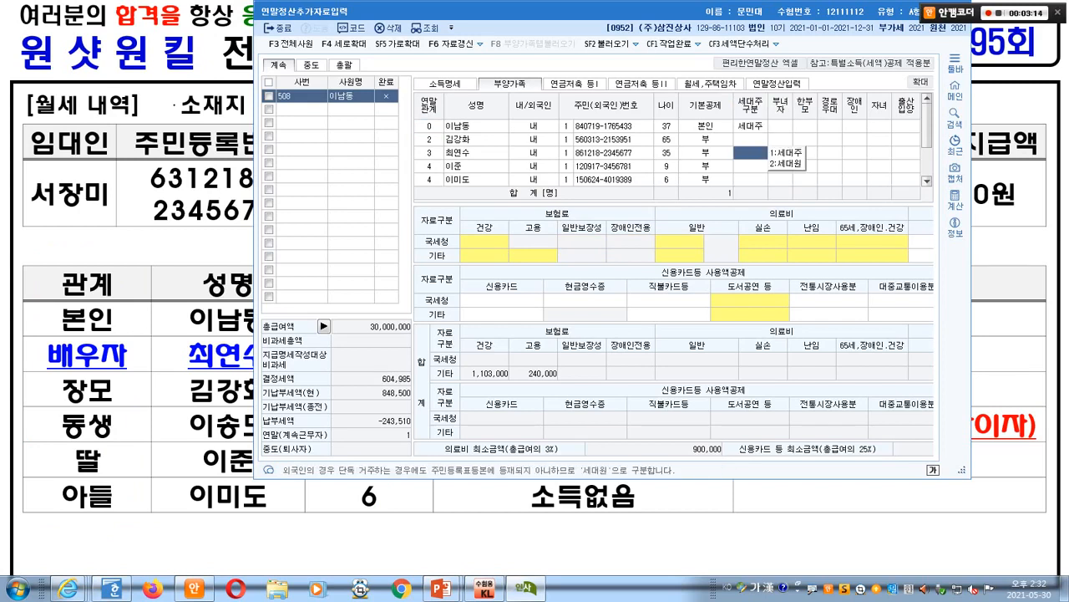
left_click(706, 139)
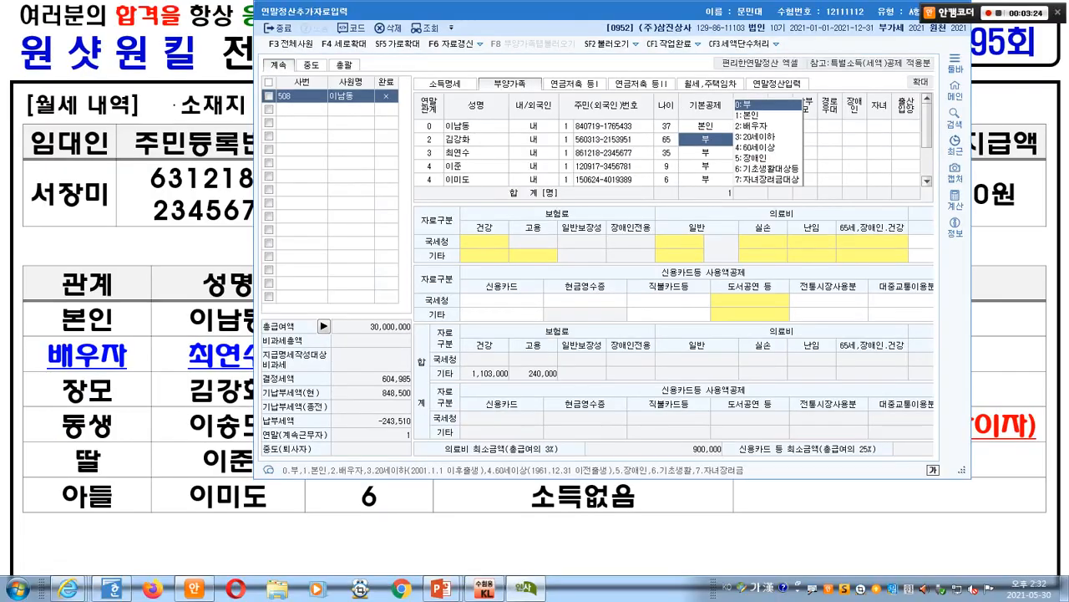
left_click(785, 152)
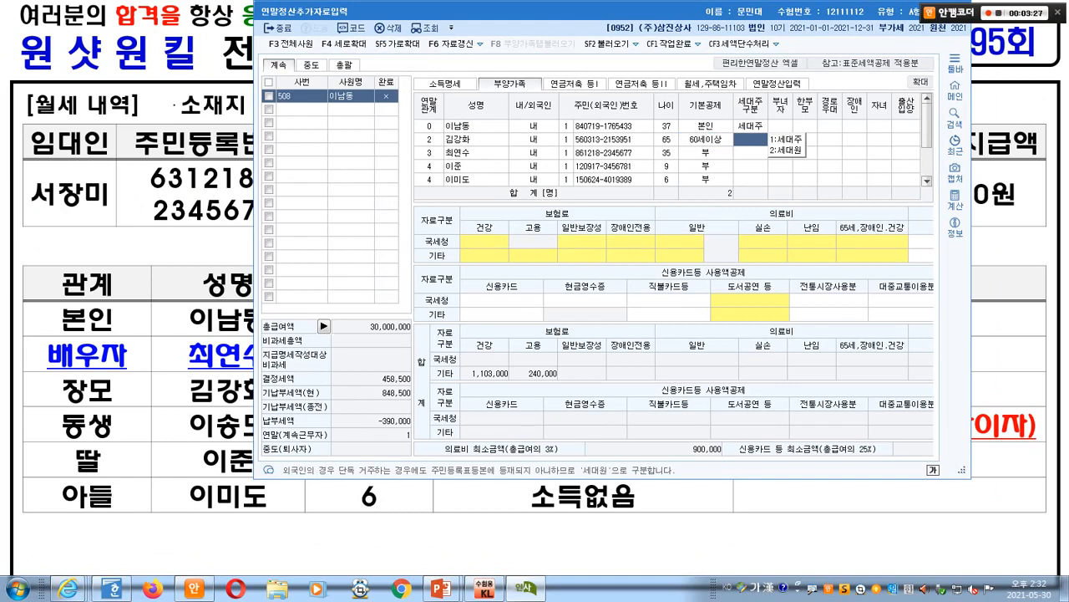
- Set basic deduction 3:20세이하 for both the 9-year-old and the 6-year-old
left_click_drag(344, 11, 412, 17)
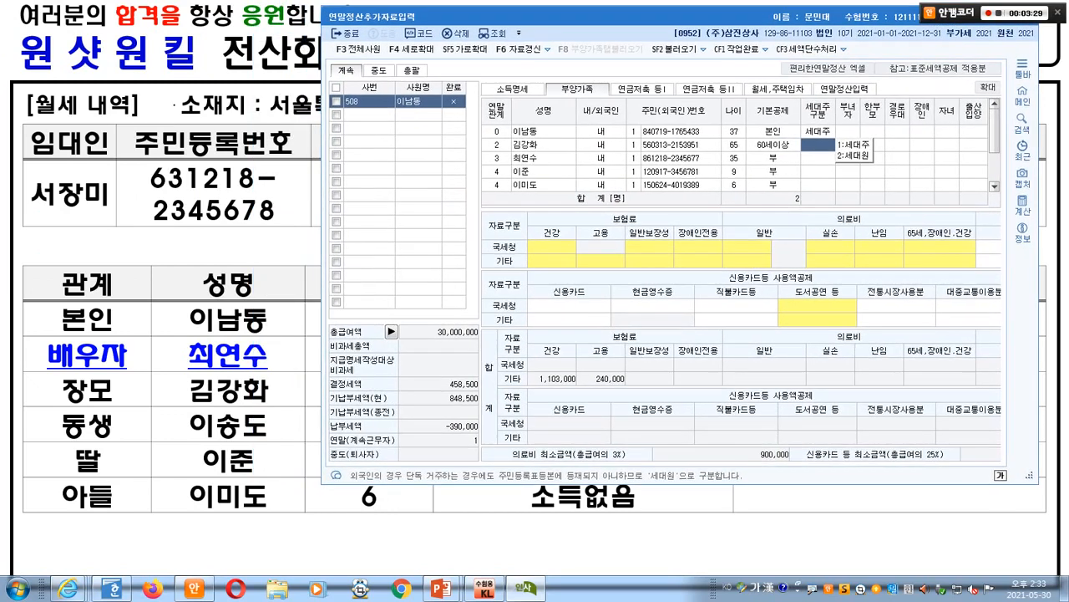
left_click(773, 171)
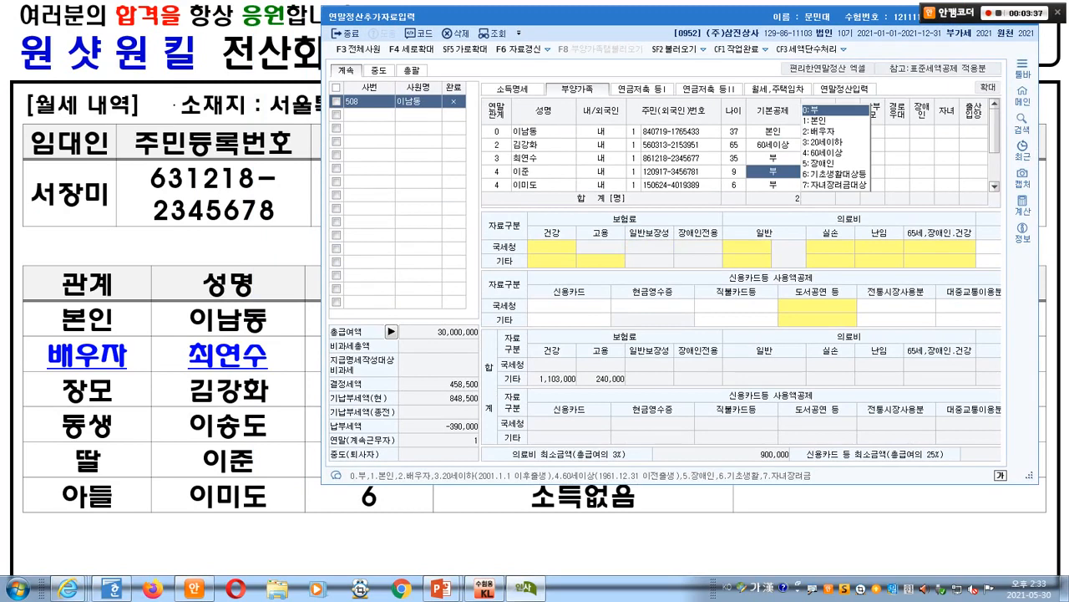
key("alt+Tab")
key("alt+Tab")
key("3")
key("Return")
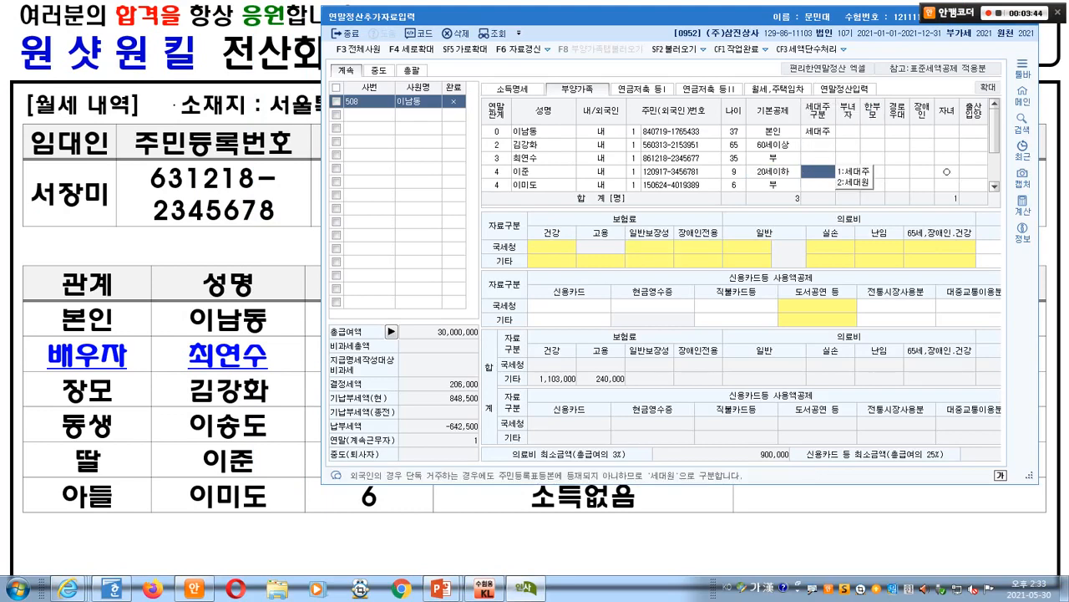
key("Return")
key("3")
key("Return")
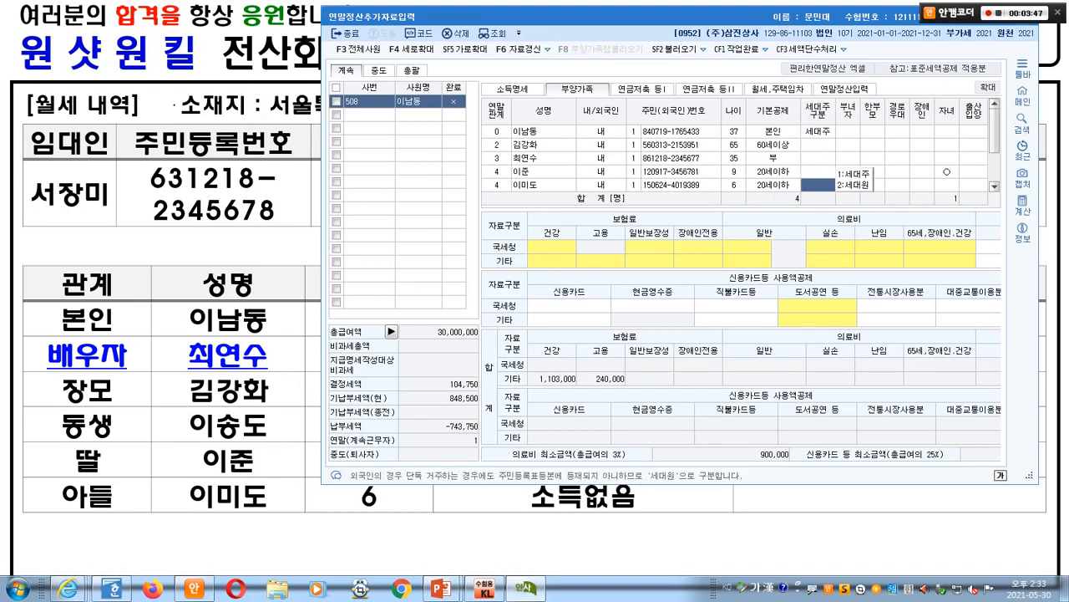
key("Return")
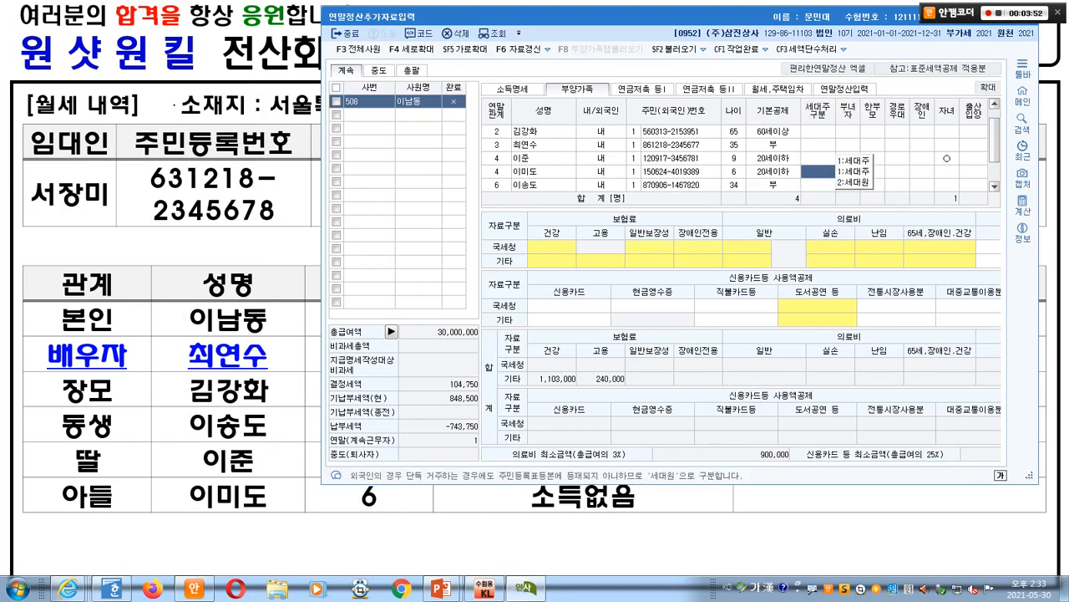
- Check the reference slide for the 34-year-old sibling's age and disability note
mouse_move(585, 16)
left_mouse_down()
mouse_move(241, 19)
mouse_move(593, 35)
left_mouse_up()
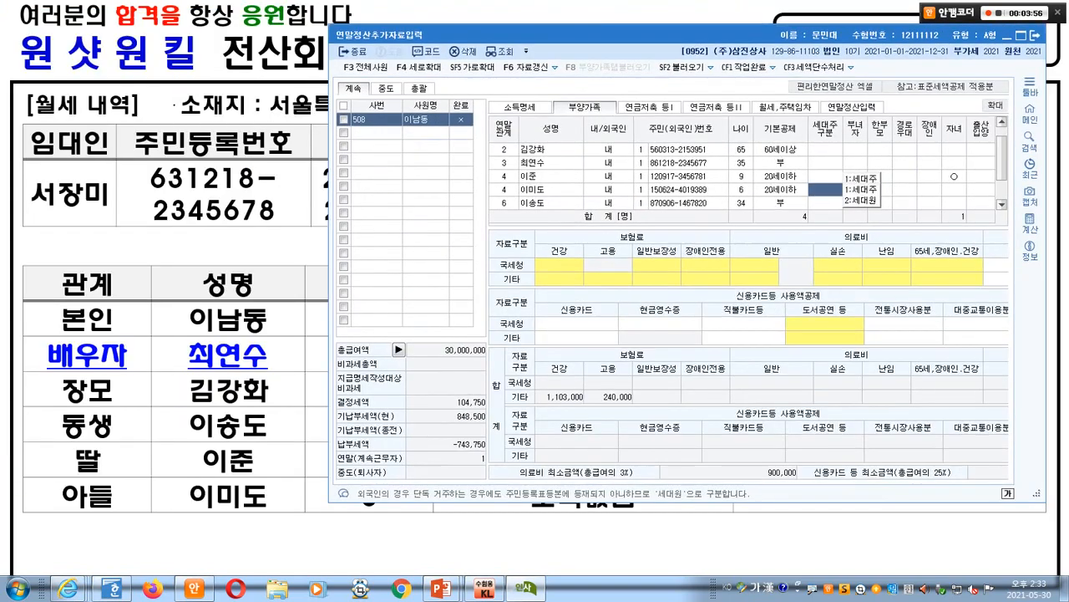
left_click(173, 105)
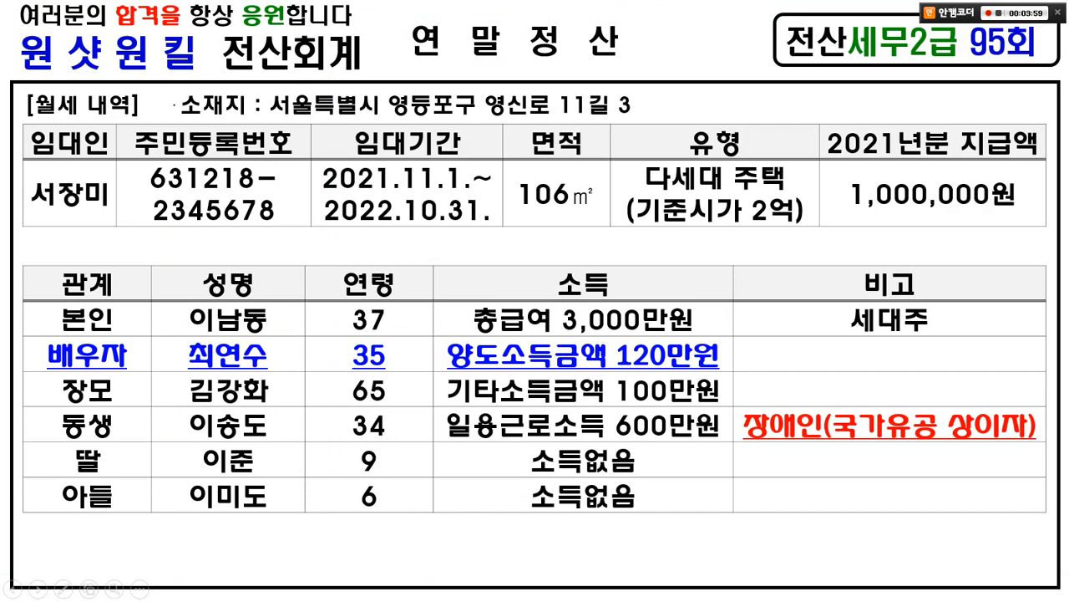
mouse_move(394, 434)
left_mouse_down()
mouse_move(359, 448)
mouse_move(342, 408)
mouse_move(392, 423)
mouse_move(422, 389)
left_mouse_up()
mouse_move(830, 453)
left_mouse_down()
mouse_move(739, 441)
mouse_move(796, 422)
left_mouse_up()
key("e")
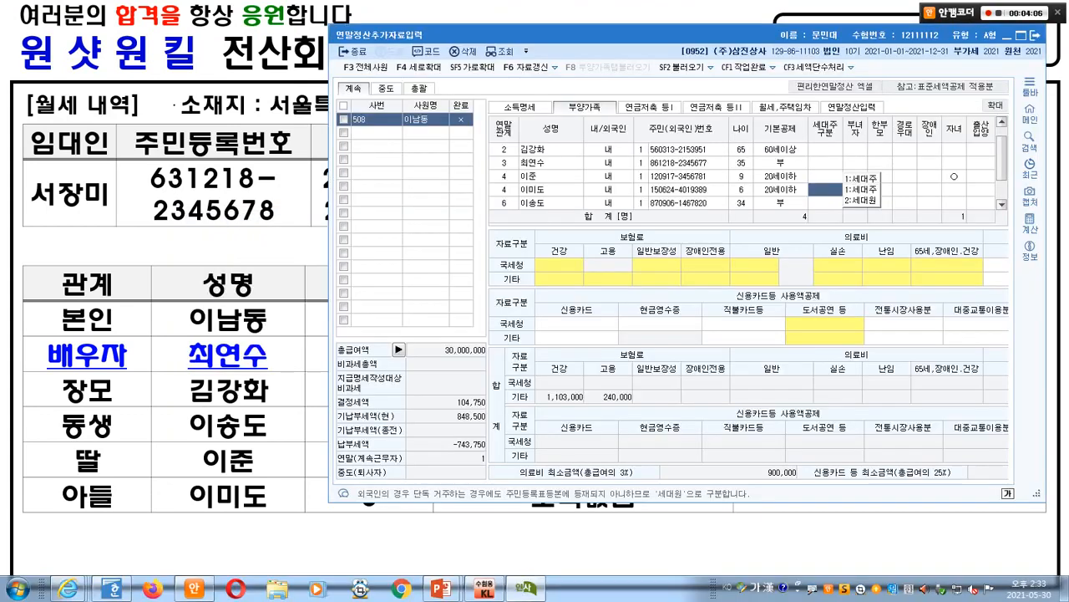
- Open the 34-year-old's basic deduction choices and highlight the 장애인 and 20세이하 options
left_click(781, 203)
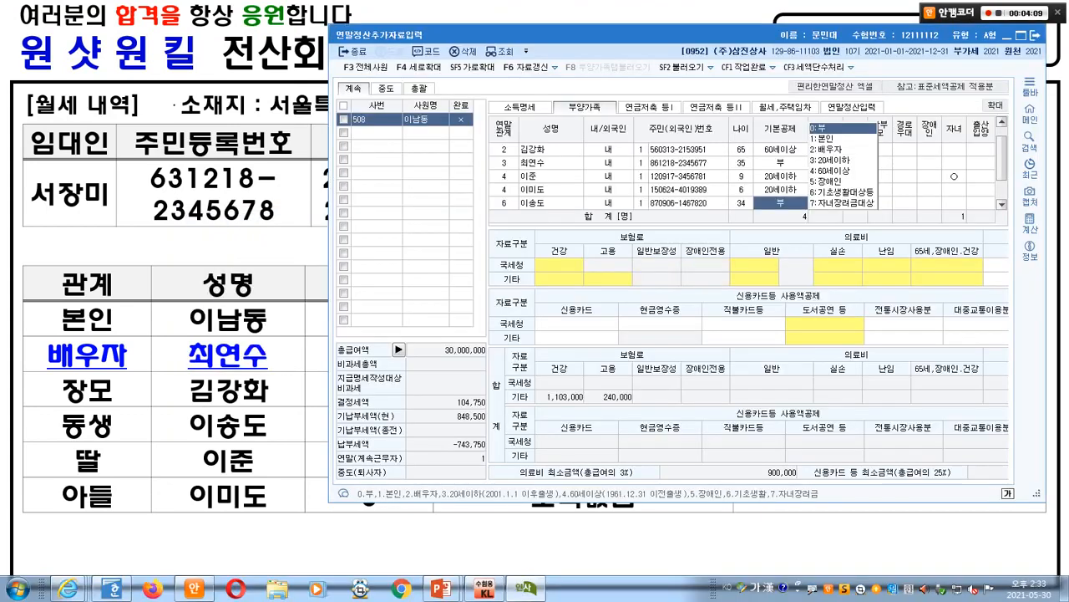
key("ctrl+1")
left_click(775, 147)
left_click_drag(776, 147, 859, 181)
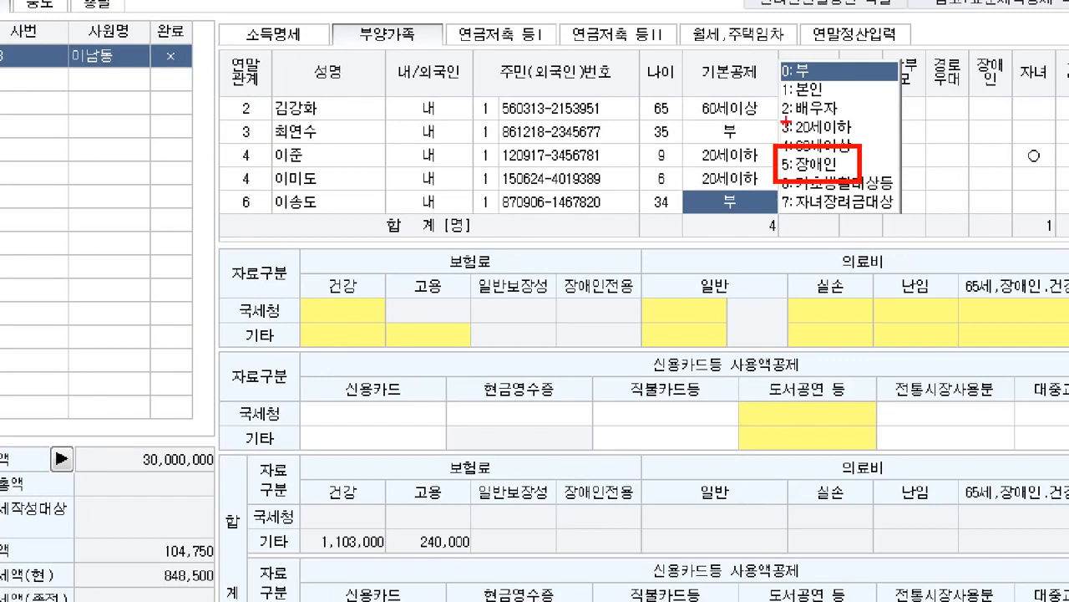
left_click_drag(764, 113, 864, 131)
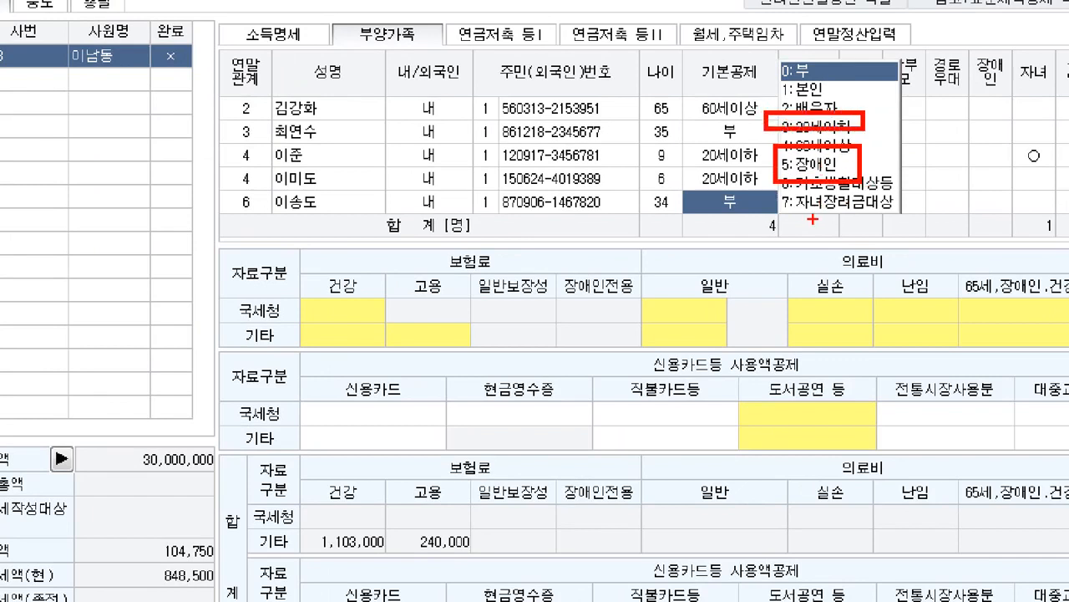
mouse_move(1016, 222)
left_mouse_down()
mouse_move(979, 224)
mouse_move(998, 215)
left_mouse_up()
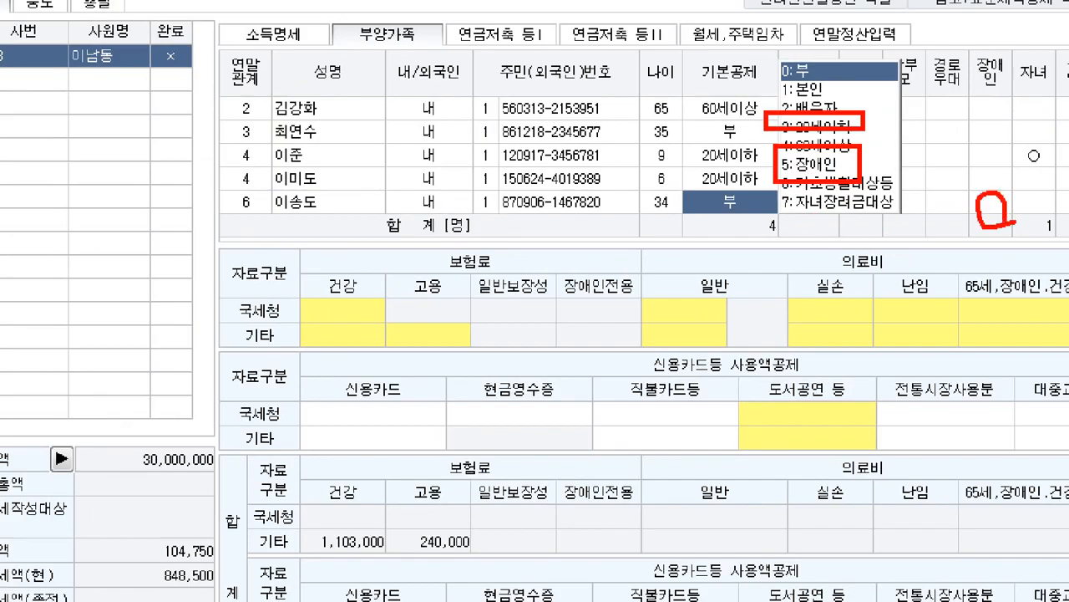
key("Escape")
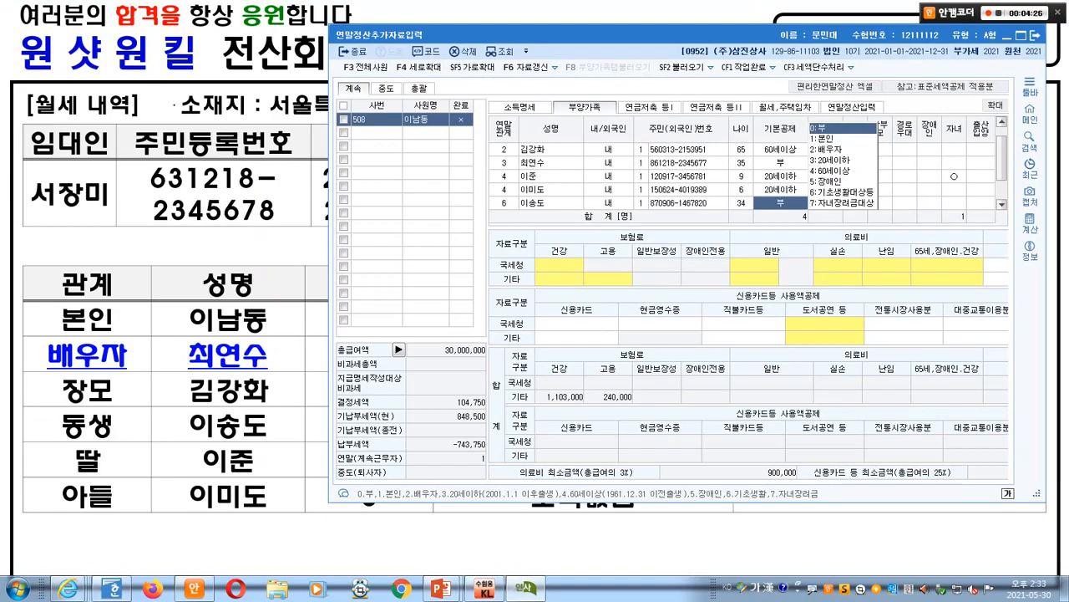
key("ctrl+1")
left_click_drag(805, 172, 880, 194)
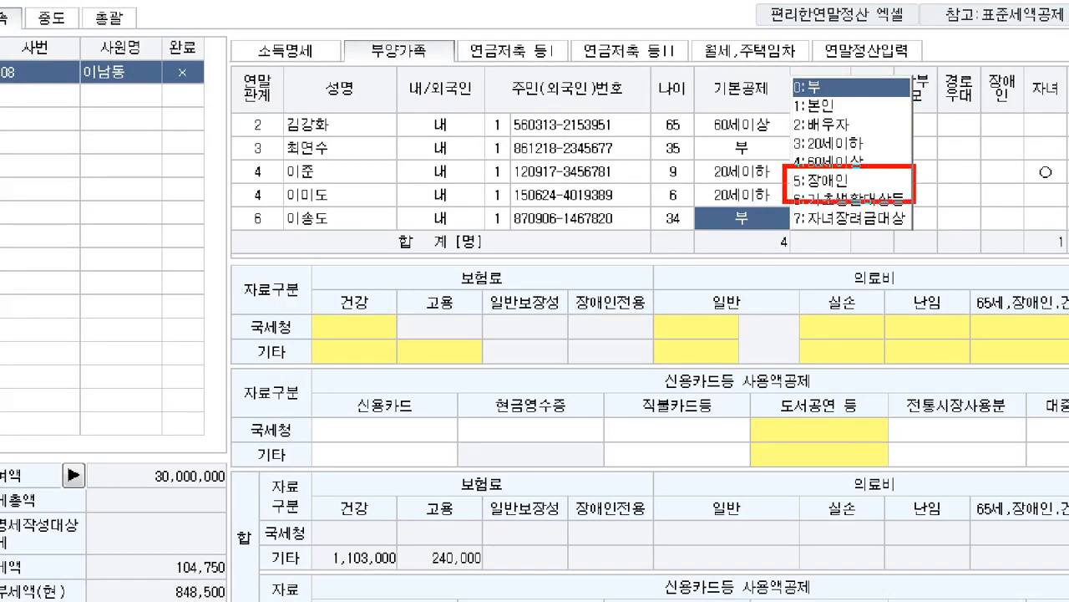
key("Escape")
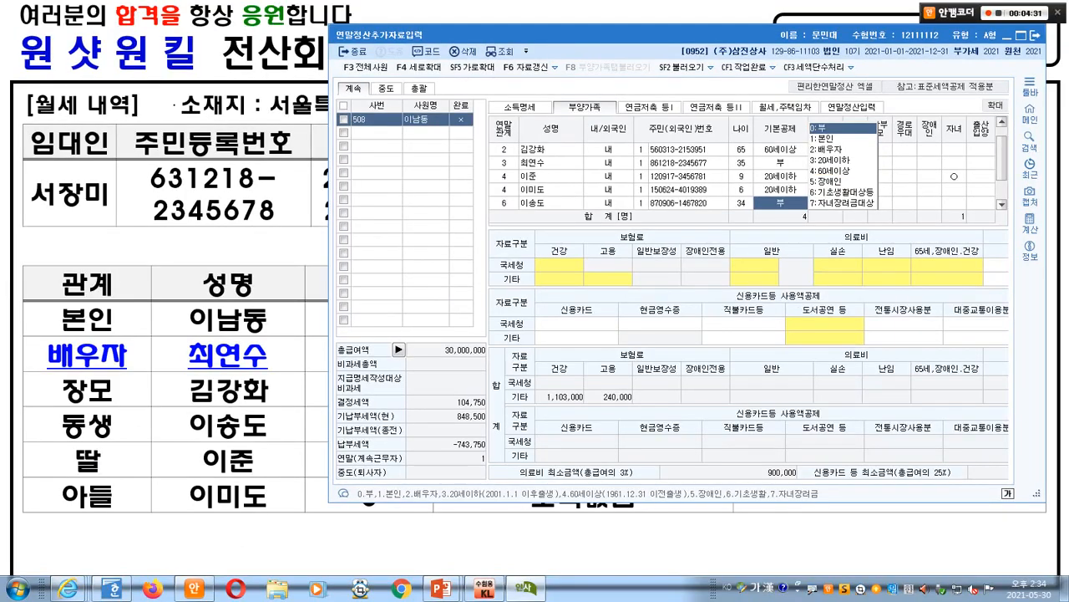
- Annotate the dependants grid, linking the age 34 to the 장애인 choice and marking ages 6 and 34
key("alt+Tab")
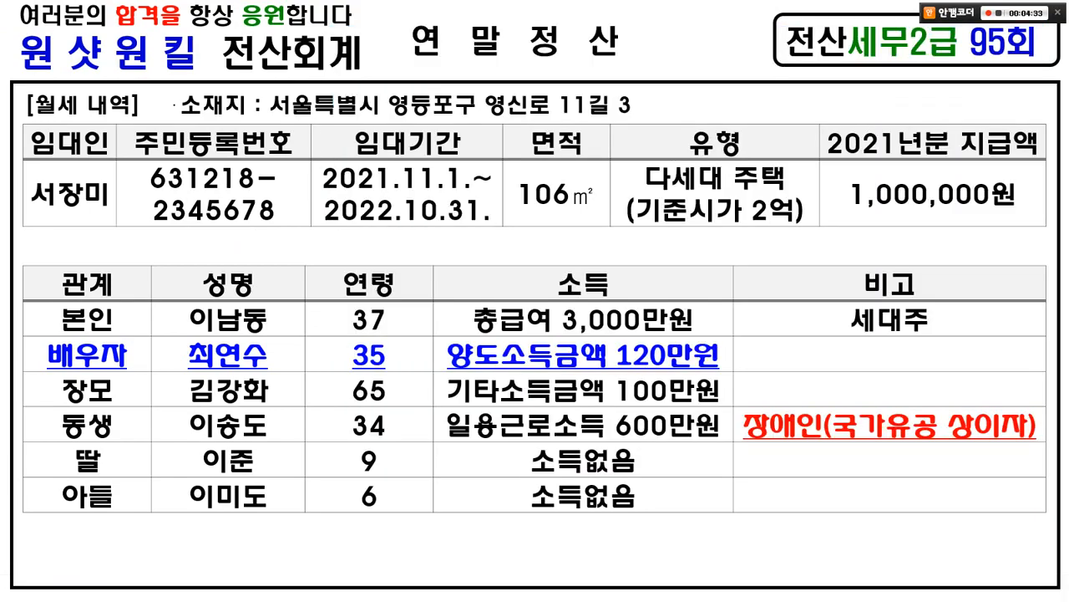
key("alt+Tab")
key("ctrl+1")
mouse_move(729, 159)
left_mouse_down()
mouse_move(708, 159)
mouse_move(819, 194)
left_mouse_up()
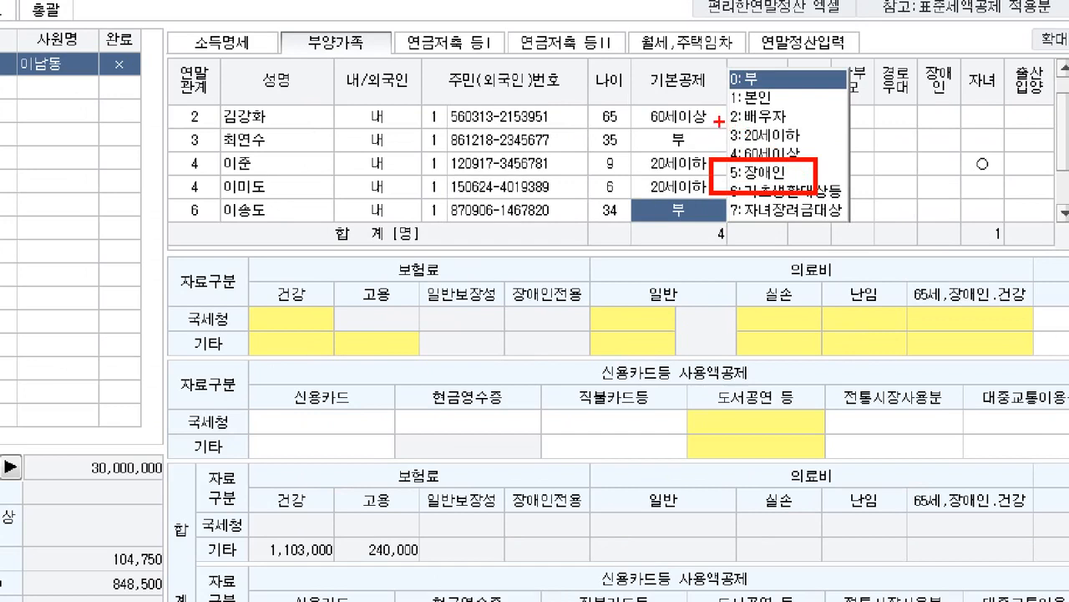
left_click_drag(719, 122, 811, 142)
mouse_move(934, 192)
left_mouse_down()
mouse_move(947, 210)
mouse_move(967, 194)
left_mouse_up()
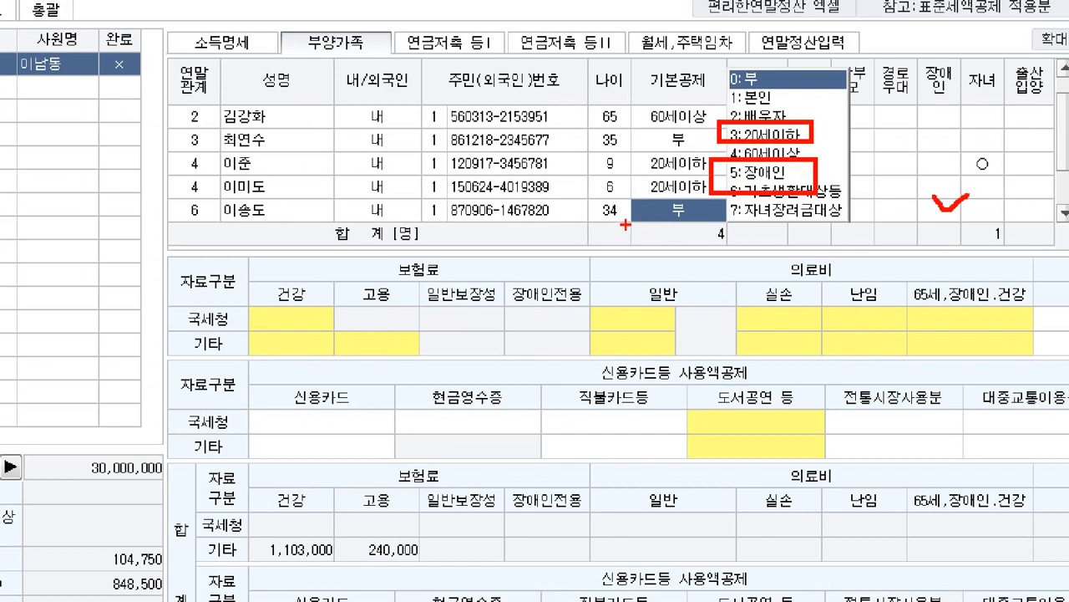
mouse_move(623, 226)
left_mouse_down()
mouse_move(587, 210)
mouse_move(628, 215)
left_mouse_up()
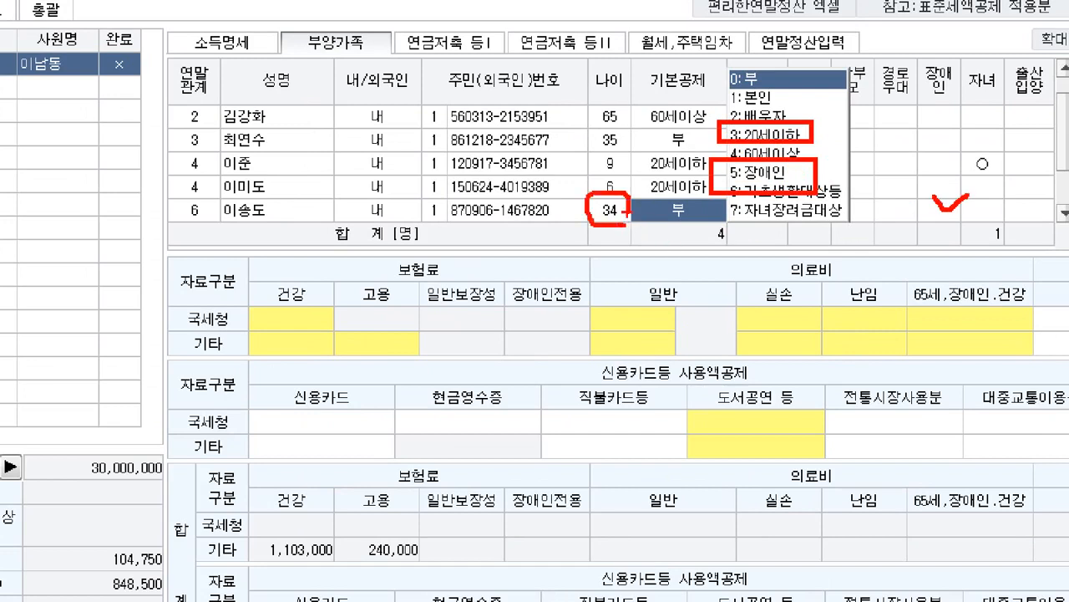
mouse_move(626, 211)
left_mouse_down()
mouse_move(655, 180)
mouse_move(735, 177)
mouse_move(754, 163)
left_mouse_up()
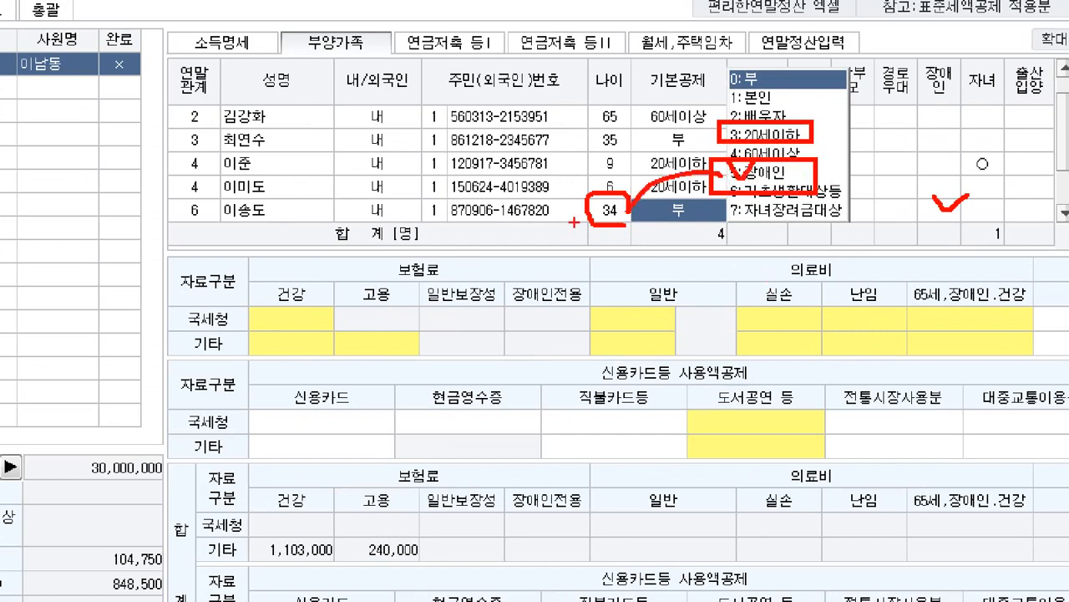
mouse_move(215, 172)
left_mouse_down()
mouse_move(292, 194)
mouse_move(629, 201)
mouse_move(625, 171)
left_mouse_up()
left_click_drag(710, 111, 732, 88)
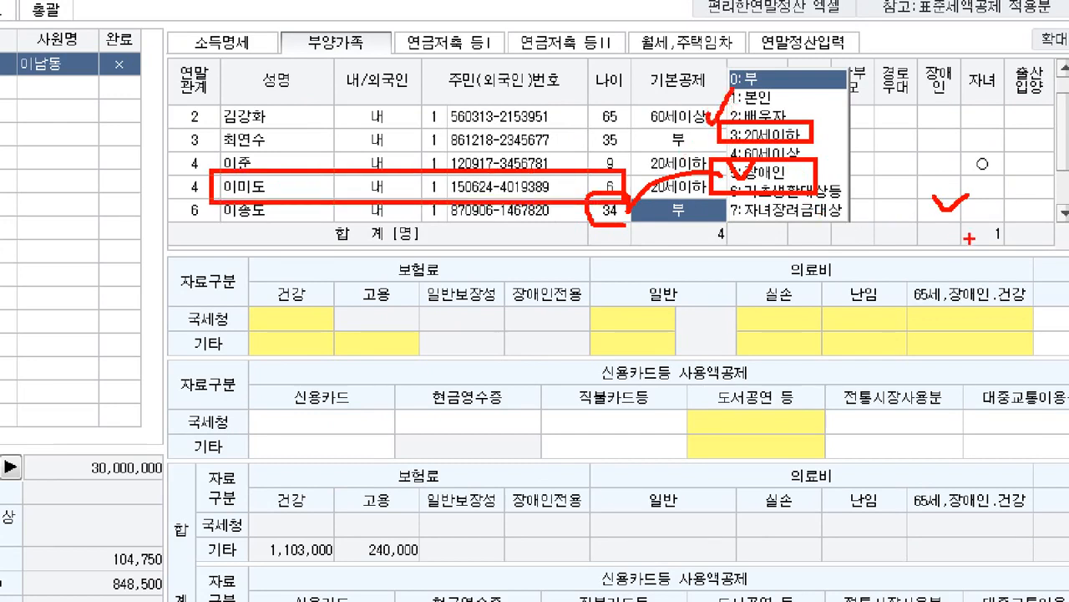
left_click_drag(597, 225, 618, 161)
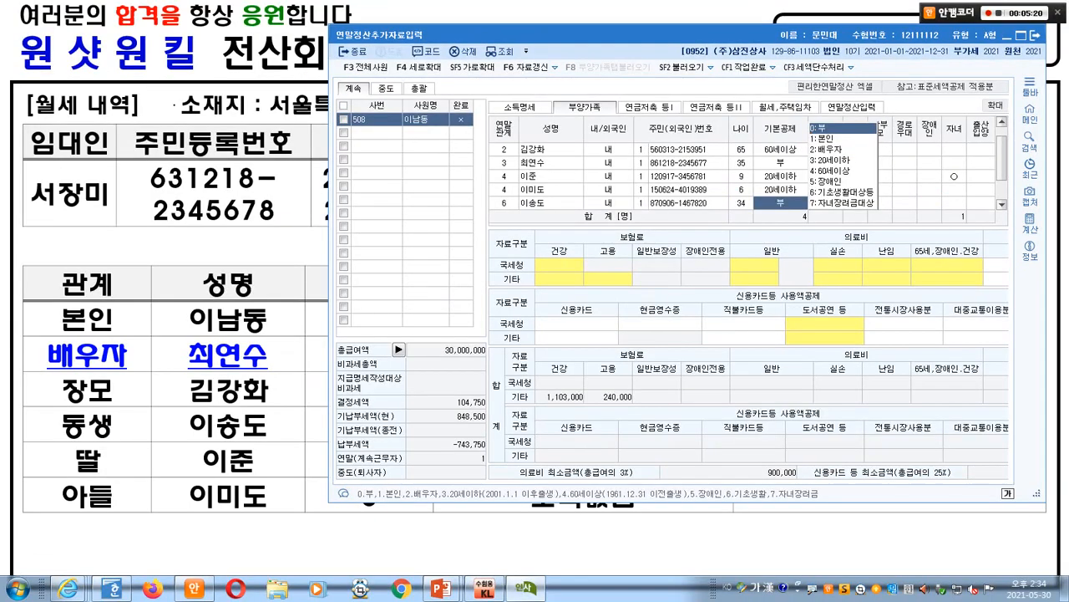
key("5")
key("Return")
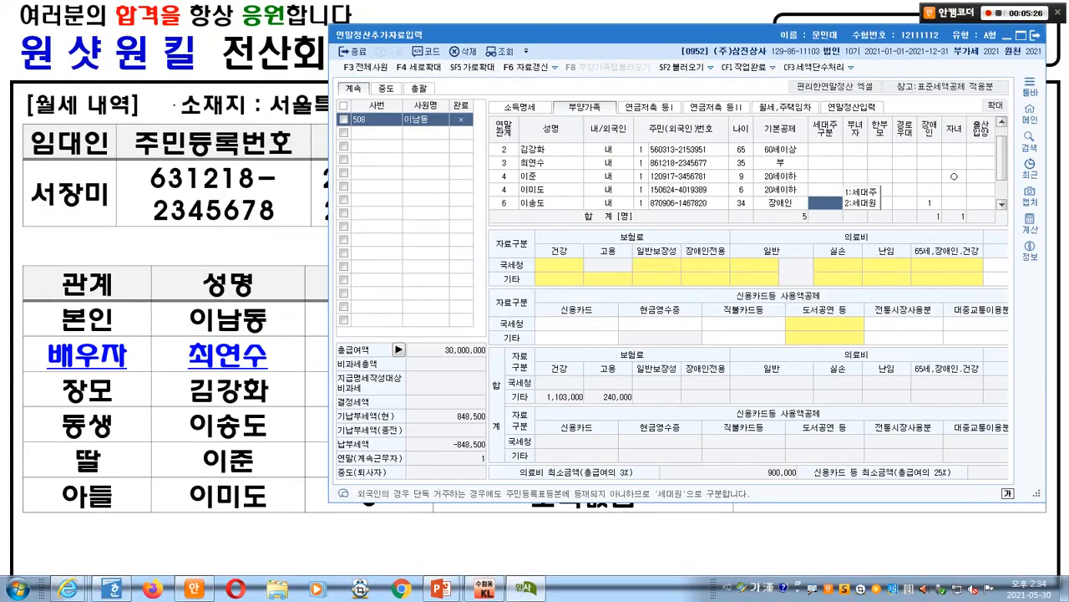
left_click(913, 202)
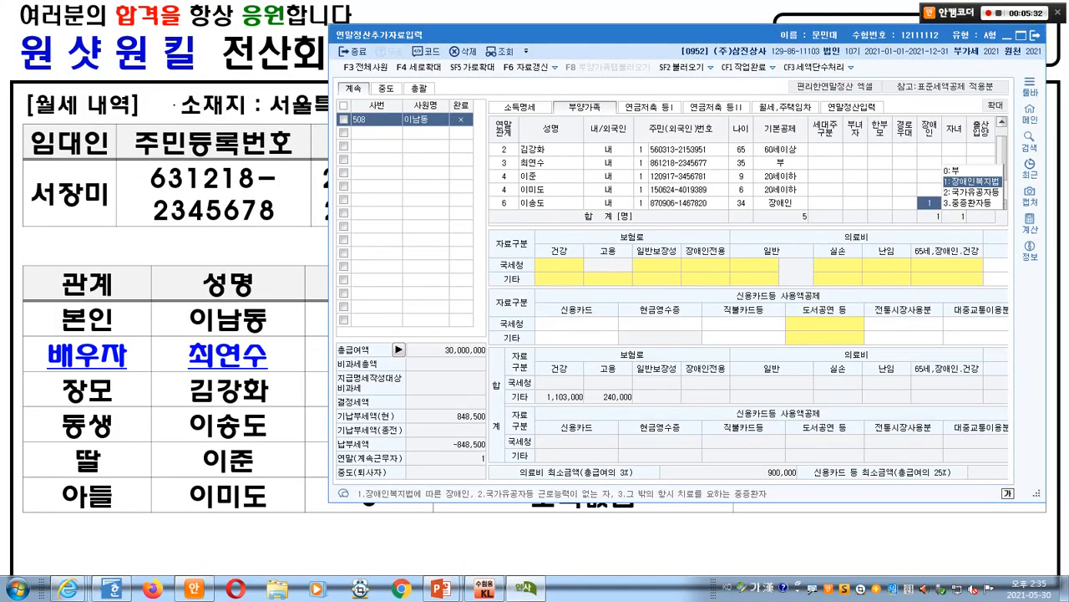
type("2")
key("Return")
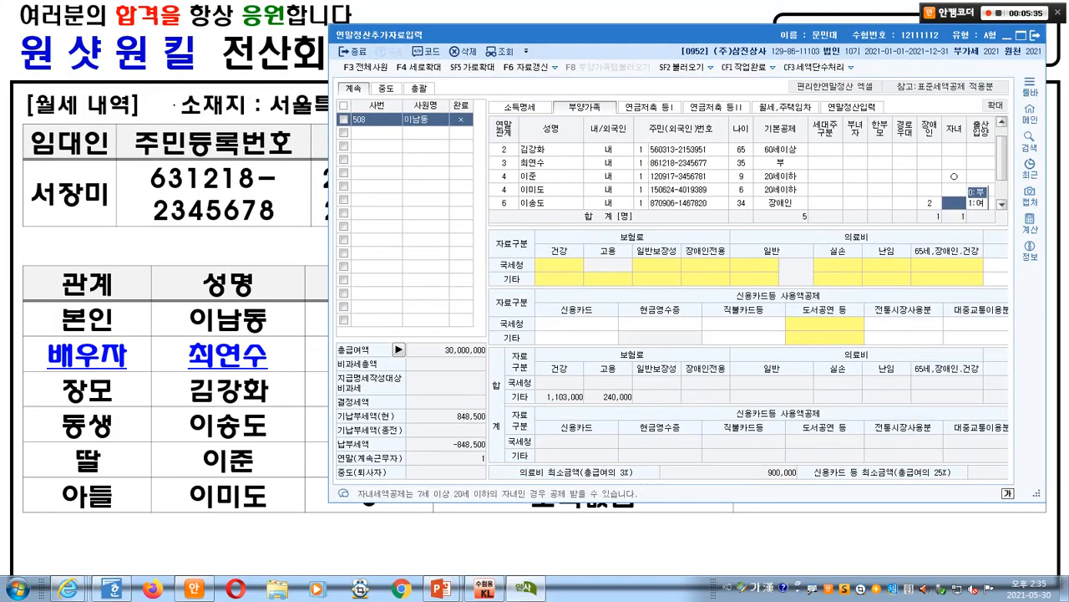
key("alt+Tab")
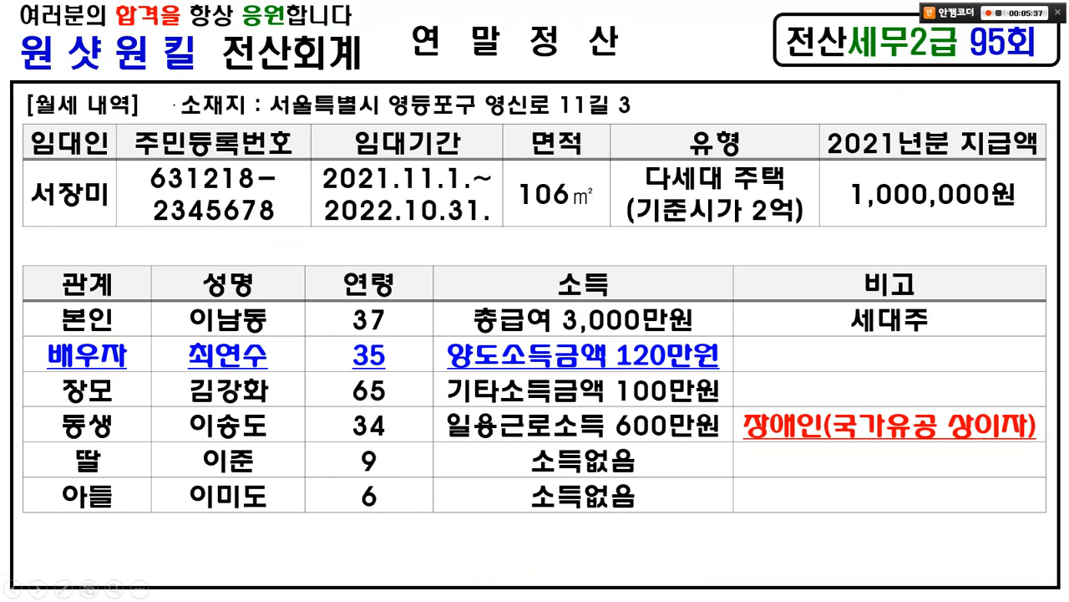
key("Right")
key("Left")
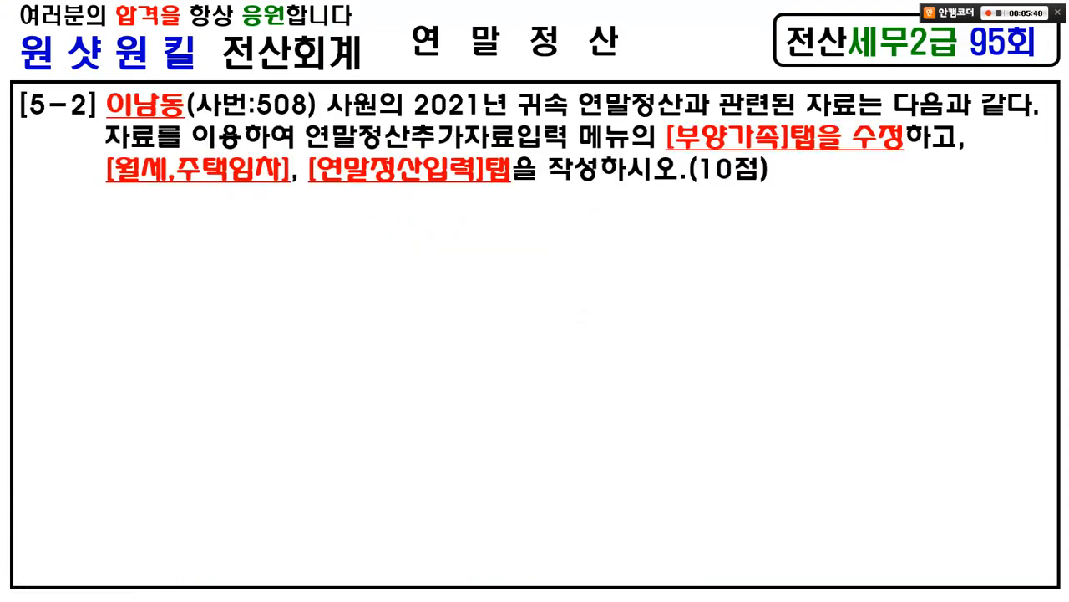
mouse_move(256, 209)
left_mouse_down()
mouse_move(84, 158)
mouse_move(253, 215)
left_mouse_up()
key("e")
key("alt+Tab")
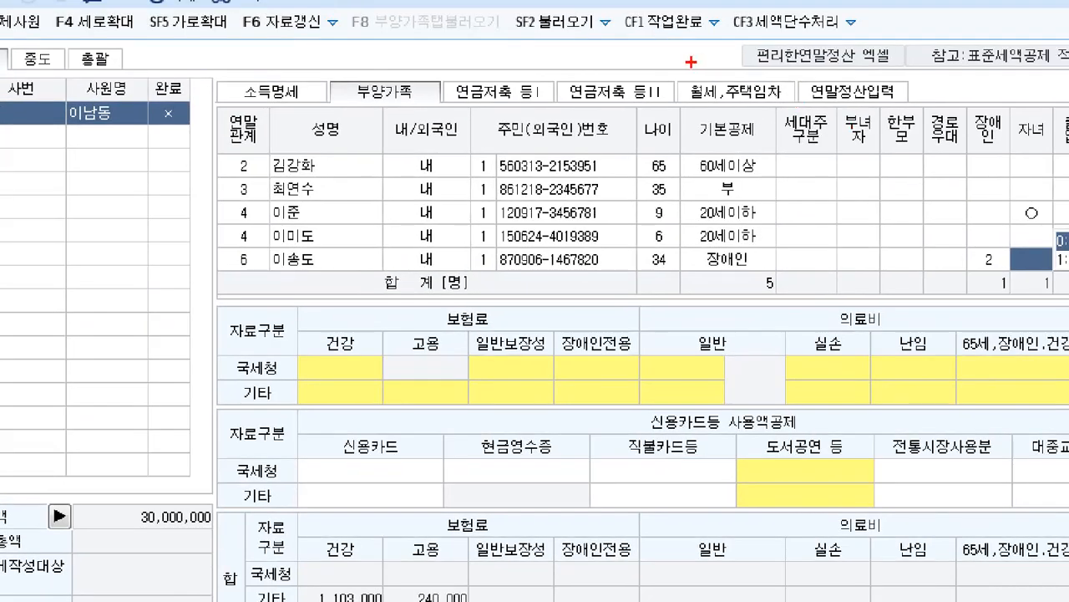
left_click_drag(750, 88, 822, 118)
left_click_drag(755, 54, 775, 33)
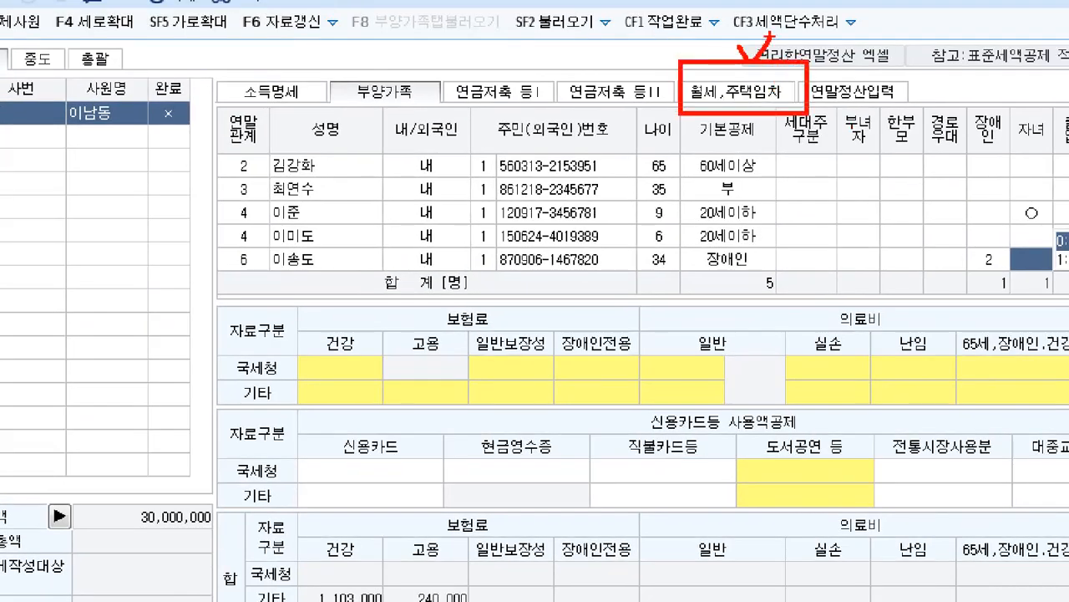
- Open the 월세,주택임차 section with the rent details slide visible behind it
key("Escape")
left_click(736, 92)
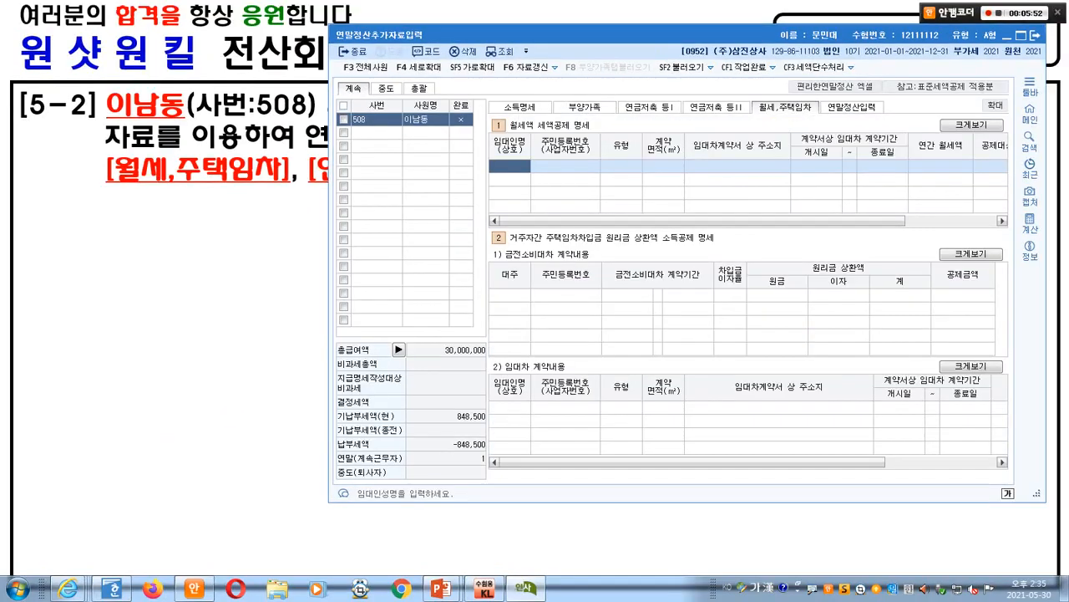
left_click_drag(602, 35, 488, 207)
left_click(535, 179)
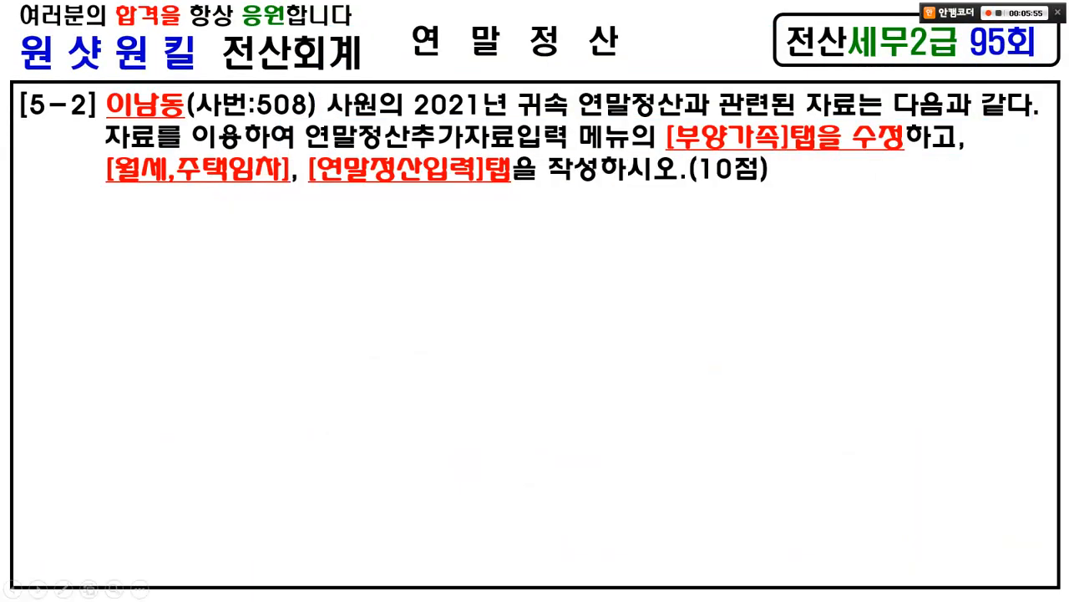
left_click(535, 180)
key("Page_Down")
key("alt+Tab")
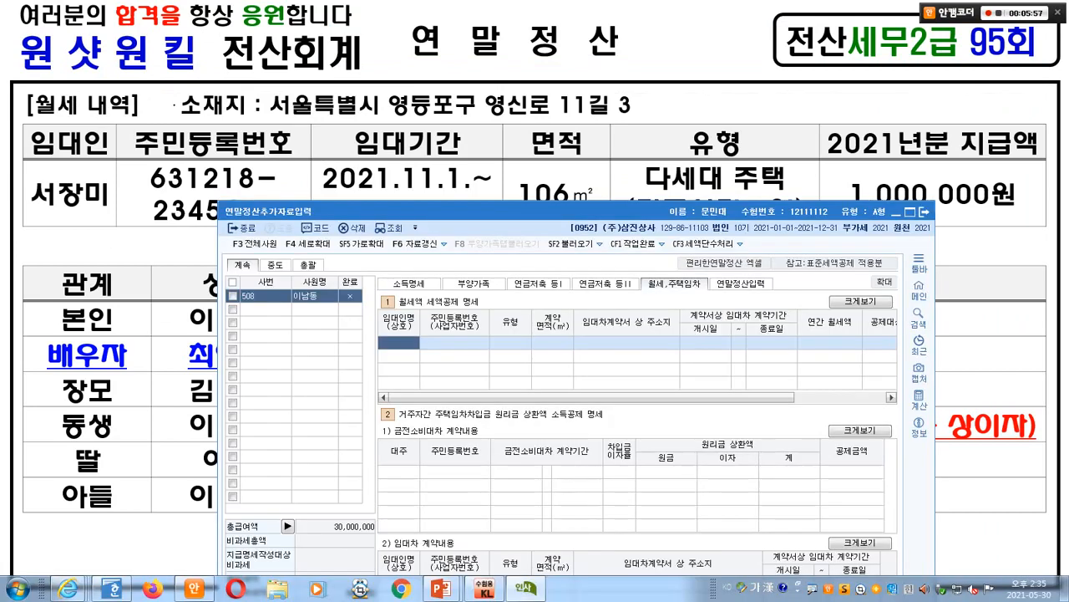
left_click_drag(489, 209, 373, 246)
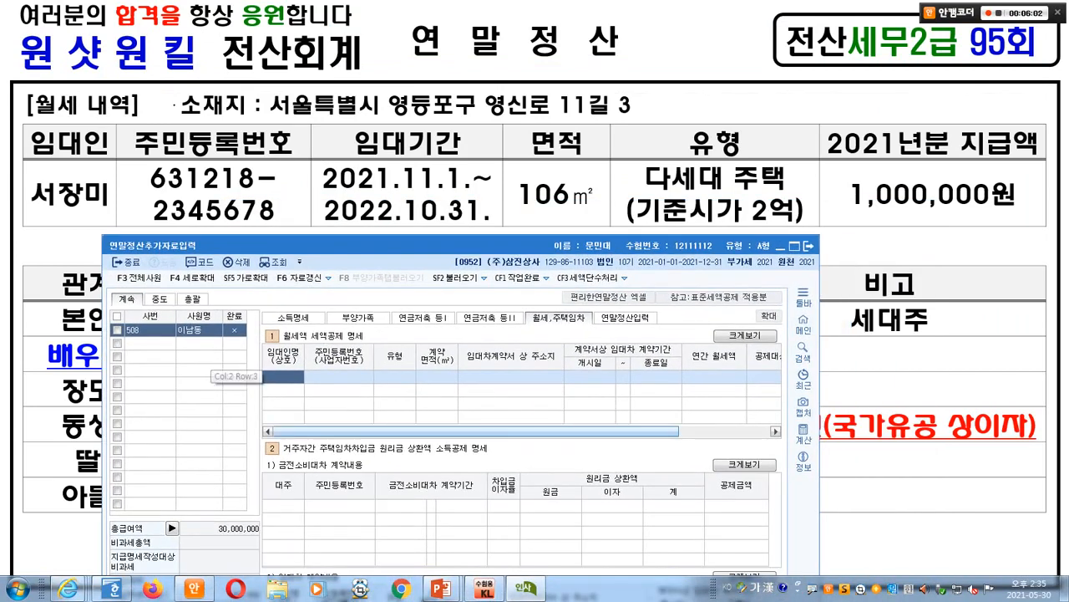
- Enter the landlord's name and resident registration number, correcting the number's format
key("Return")
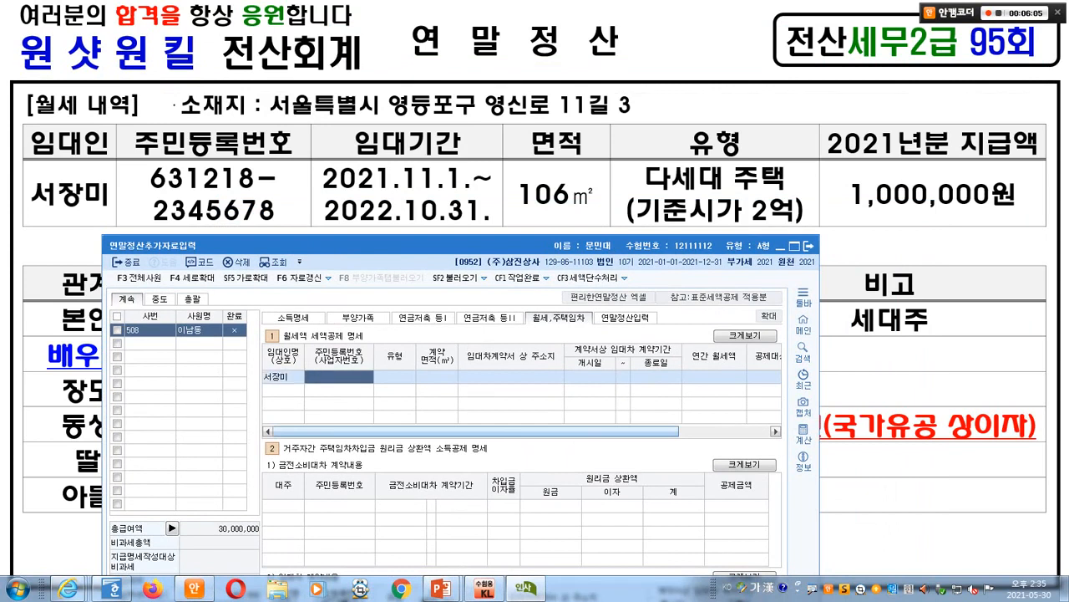
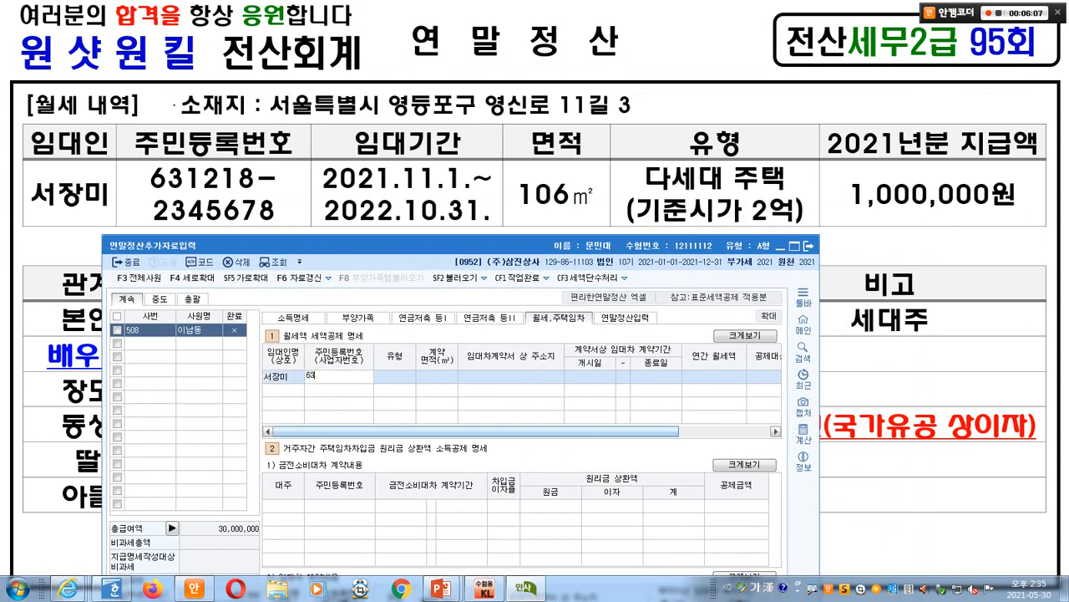
key("Return")
key("Return")
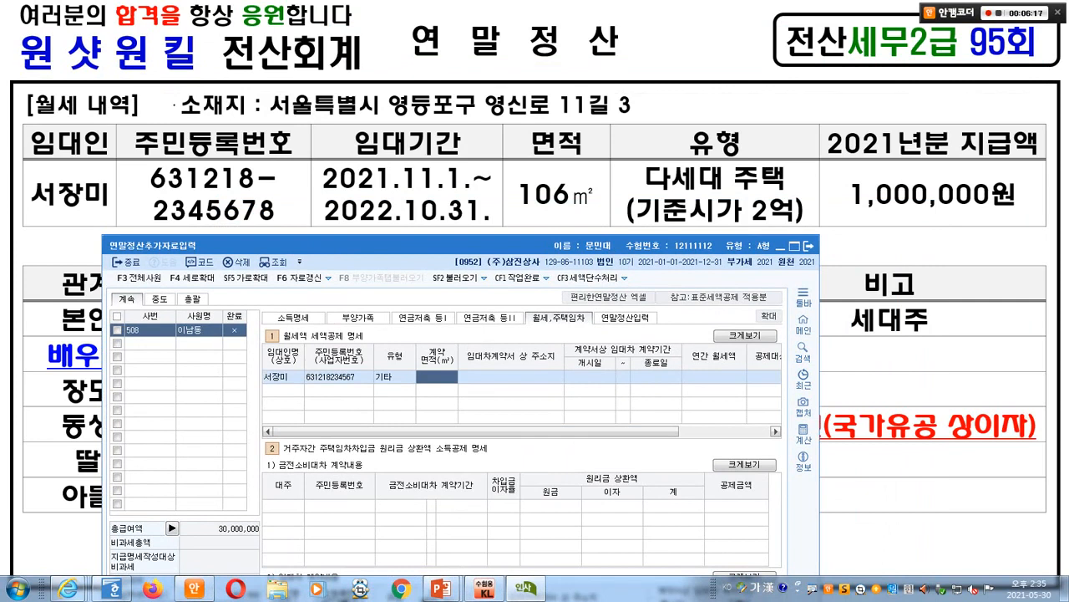
left_click(337, 377)
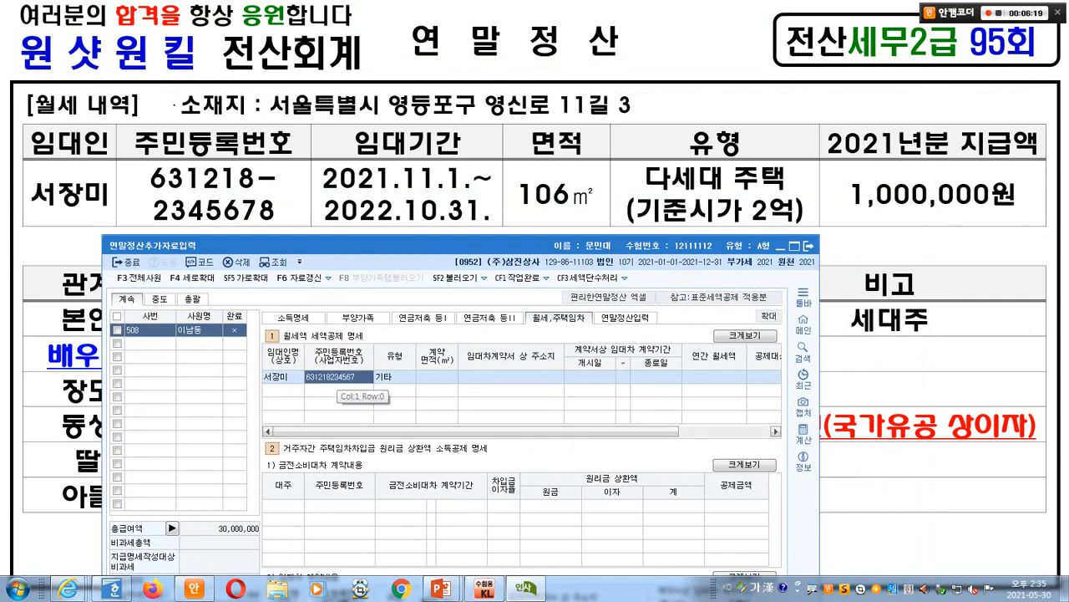
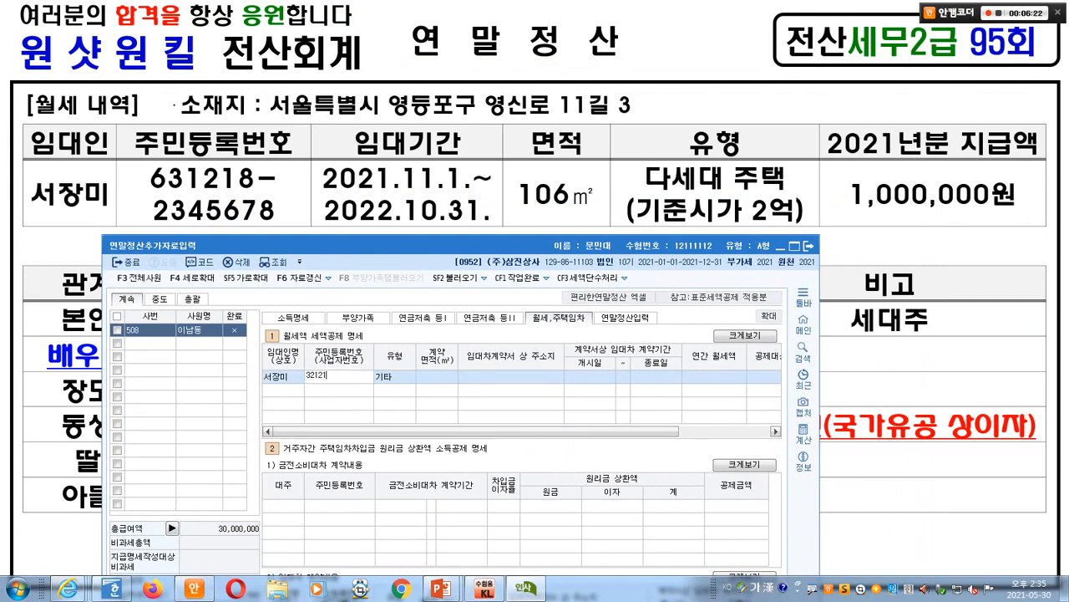
key("Return")
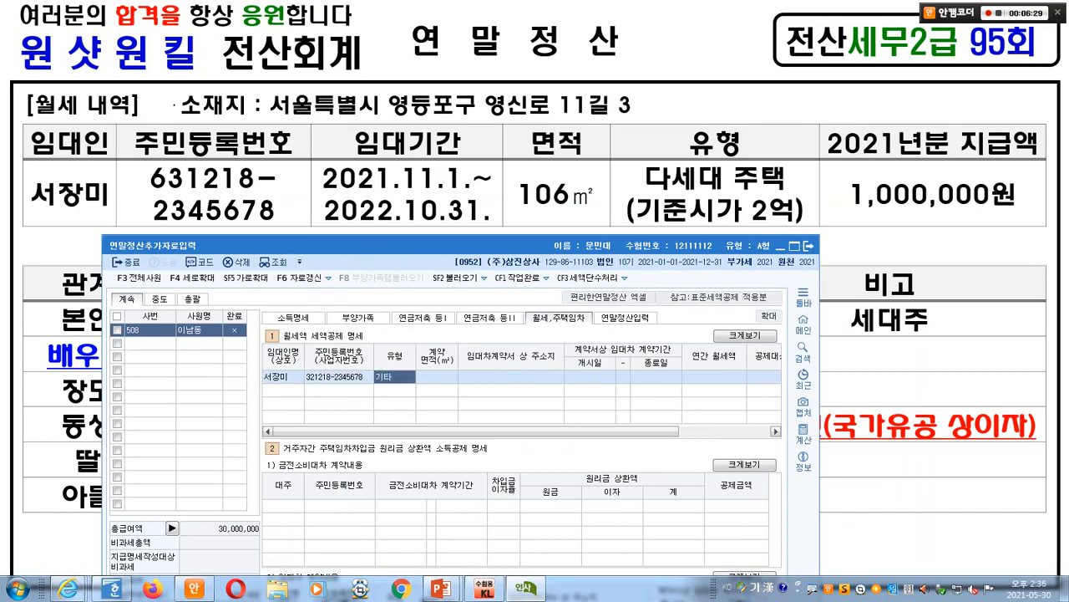
- Set housing type 3:다세대주택, contract area 106㎡ and the rental property's address
left_click_drag(418, 246, 571, 55)
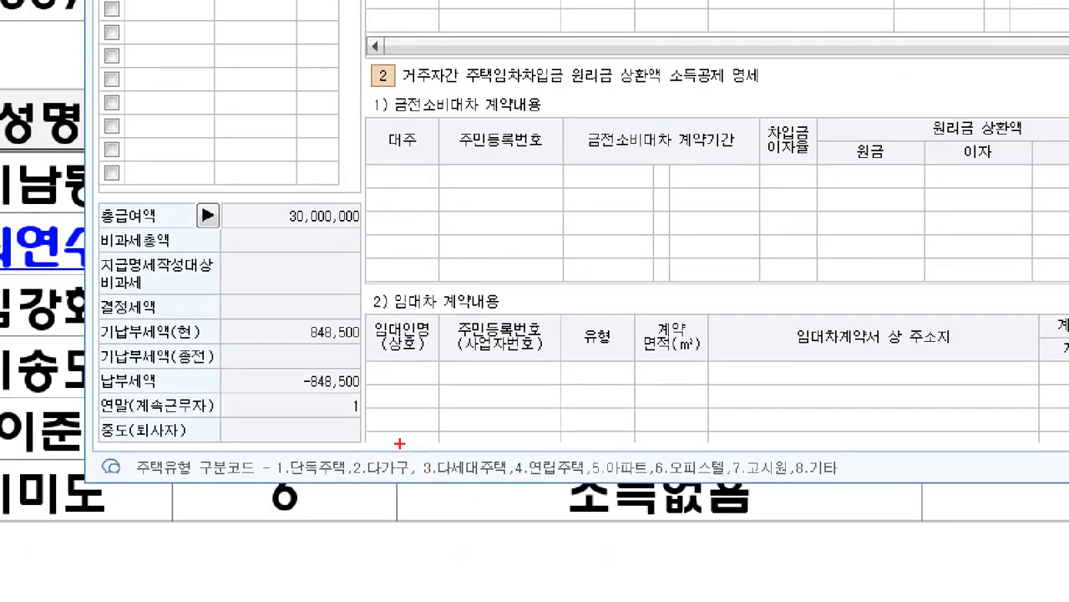
left_click_drag(399, 443, 512, 487)
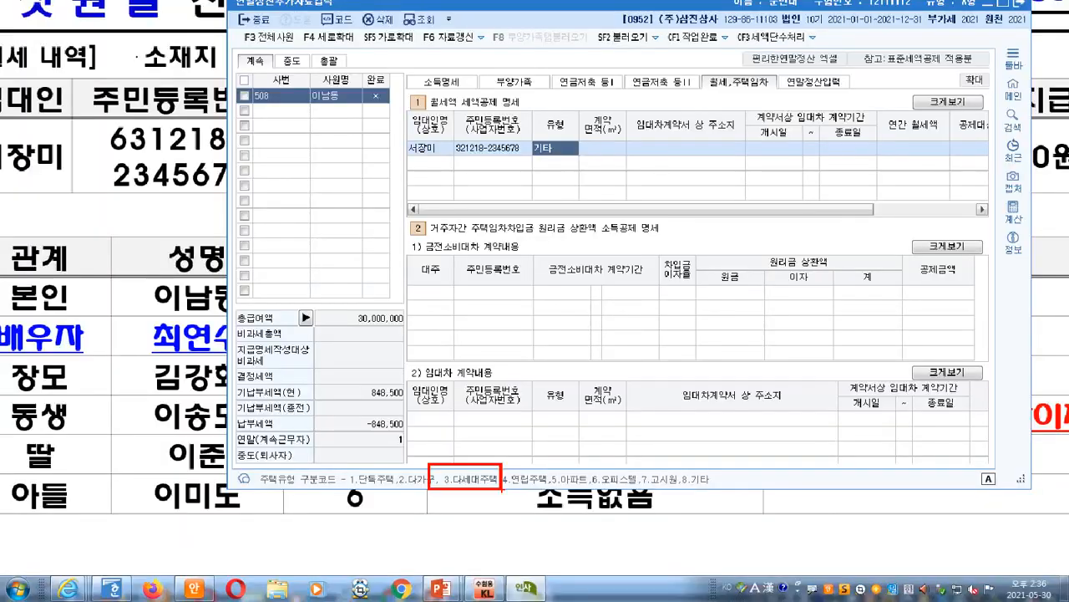
type("3")
key("Return")
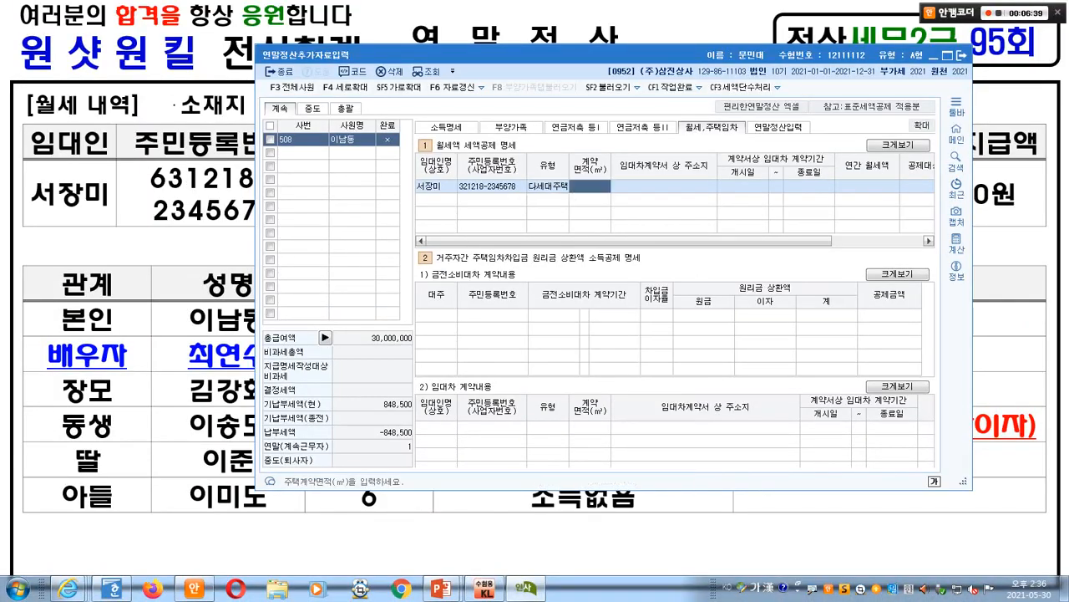
left_click_drag(543, 54, 467, 237)
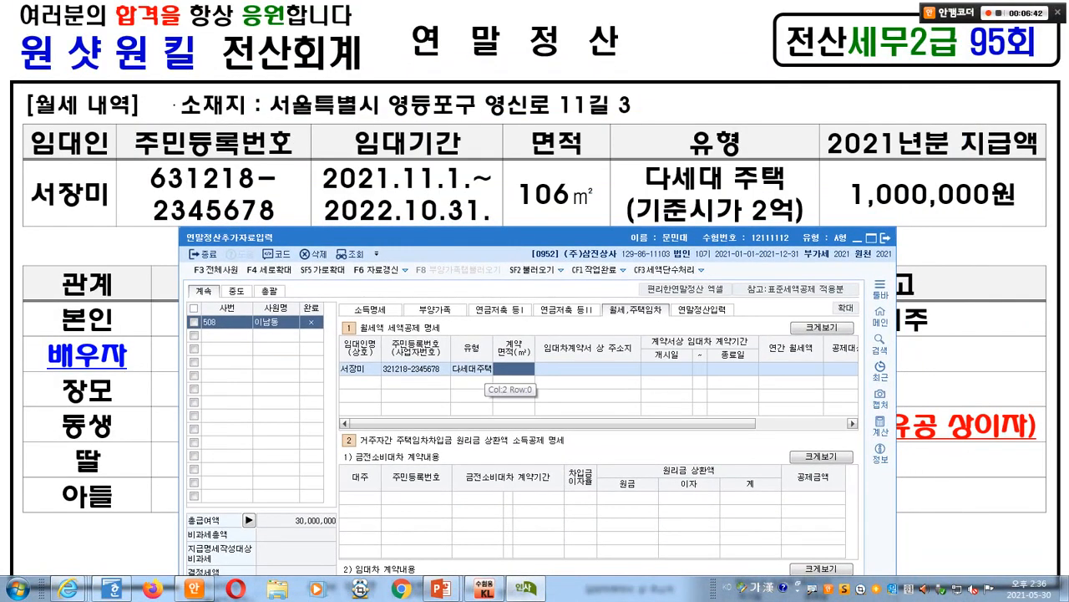
type("106")
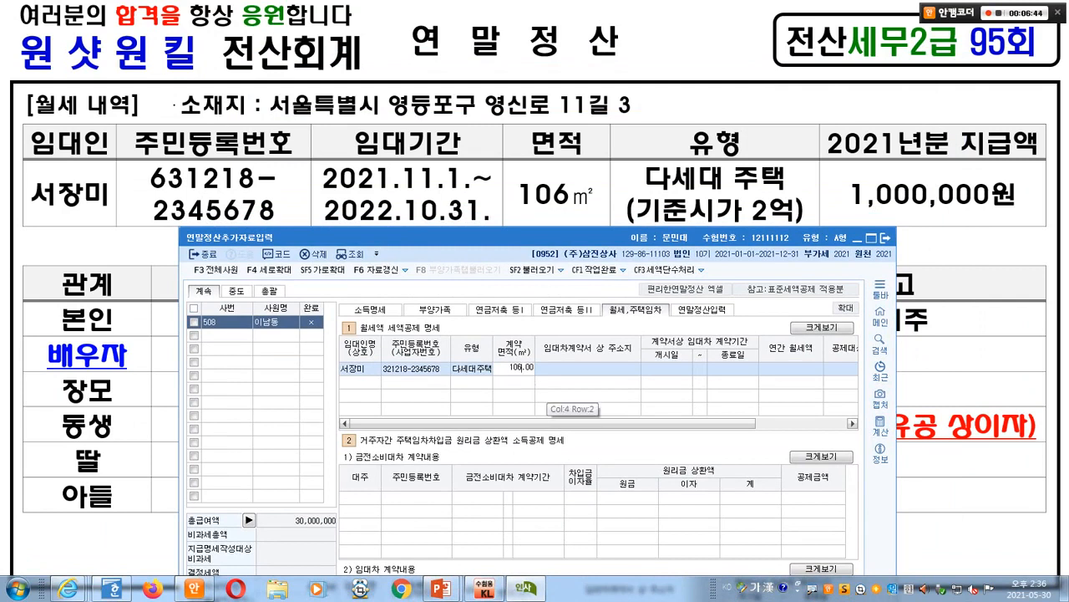
key("Return")
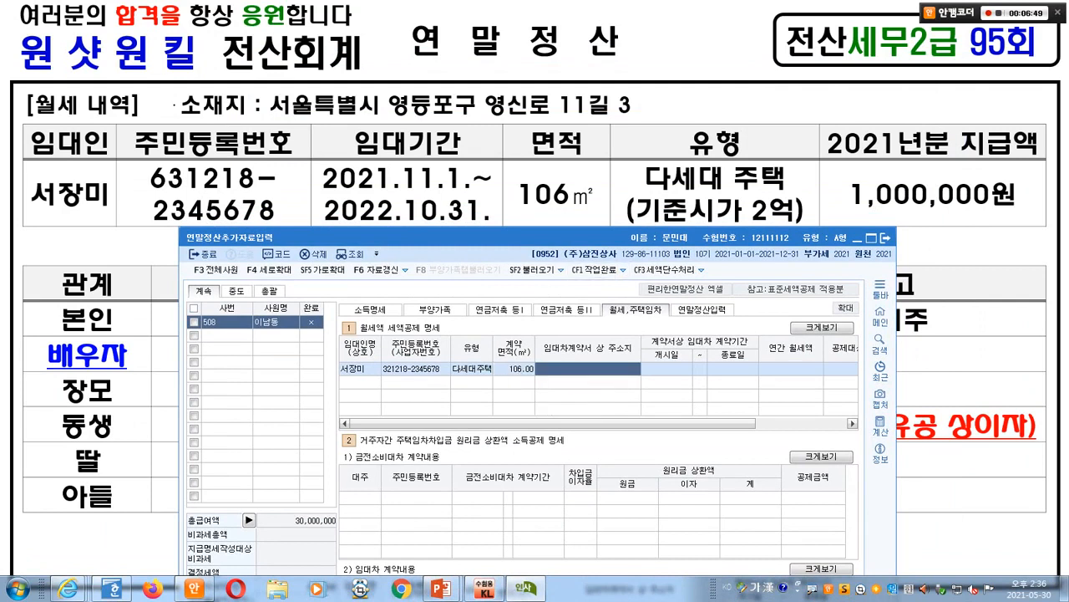
left_click_drag(451, 237, 419, 265)
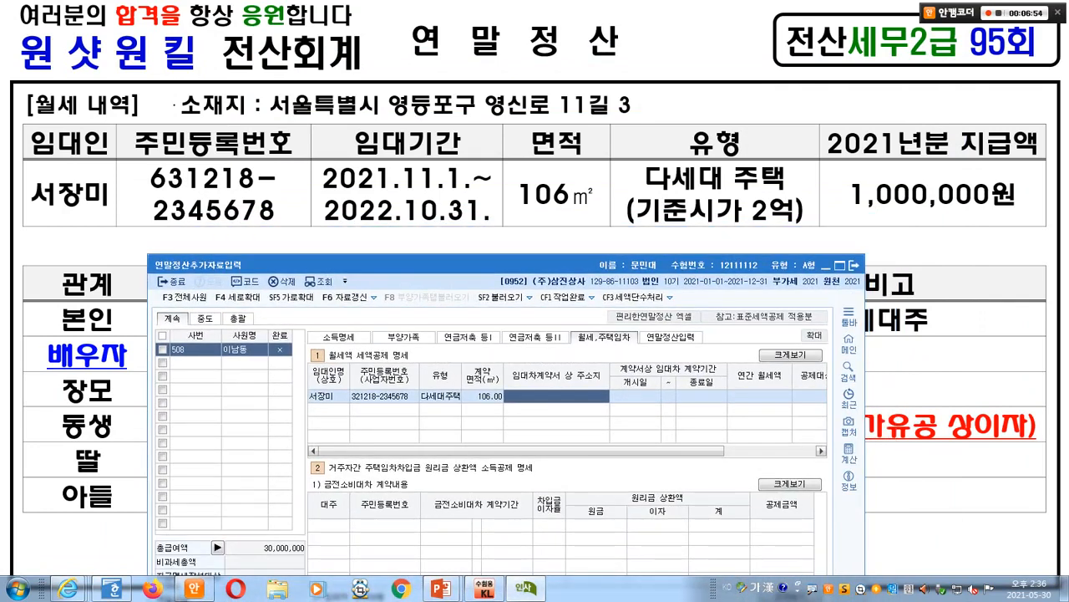
left_click_drag(419, 265, 398, 137)
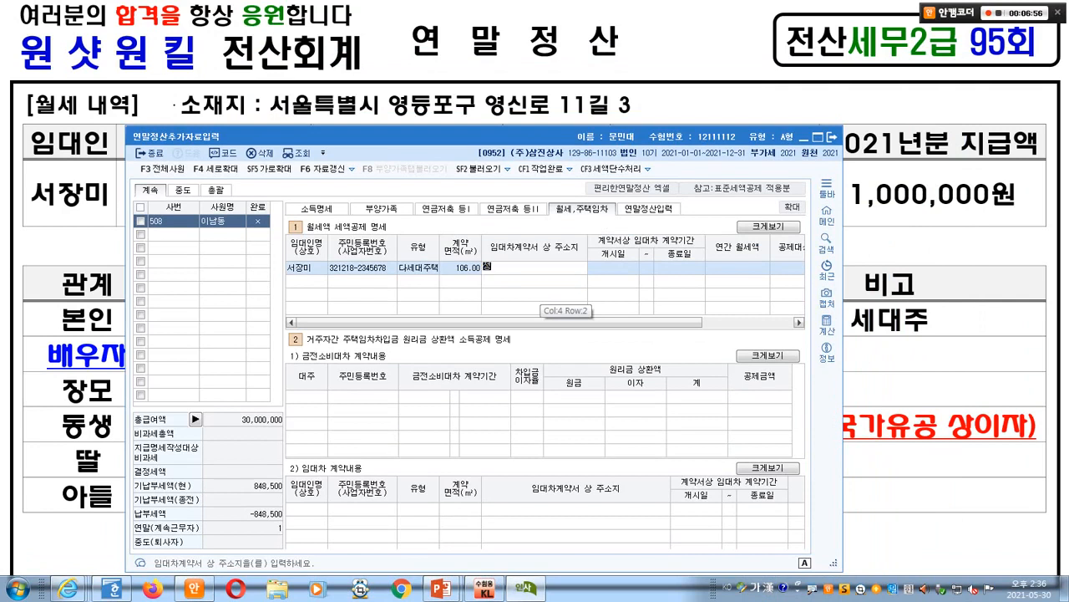
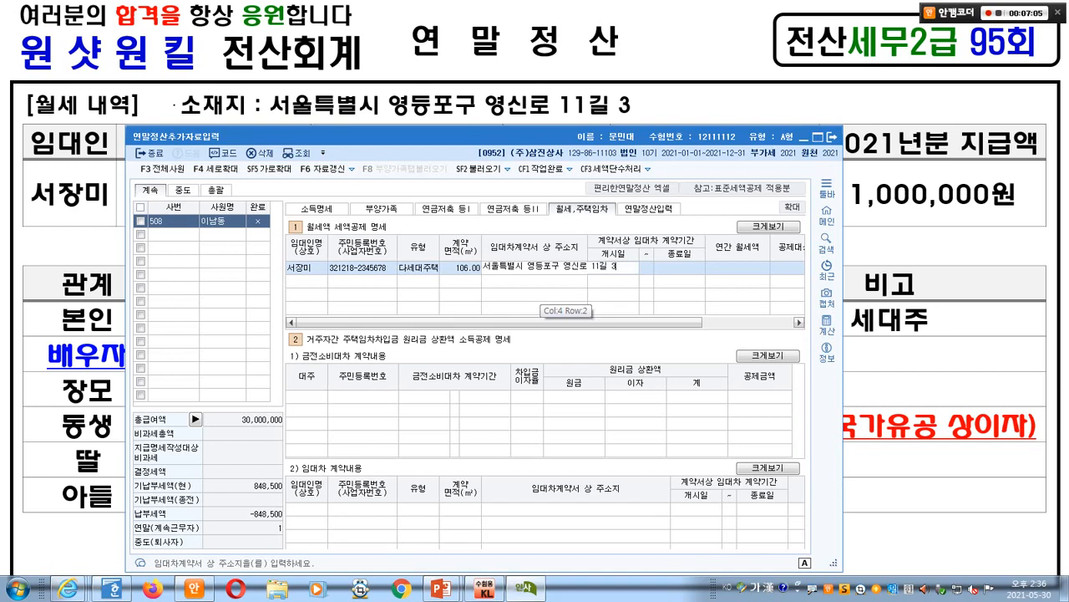
key("Return")
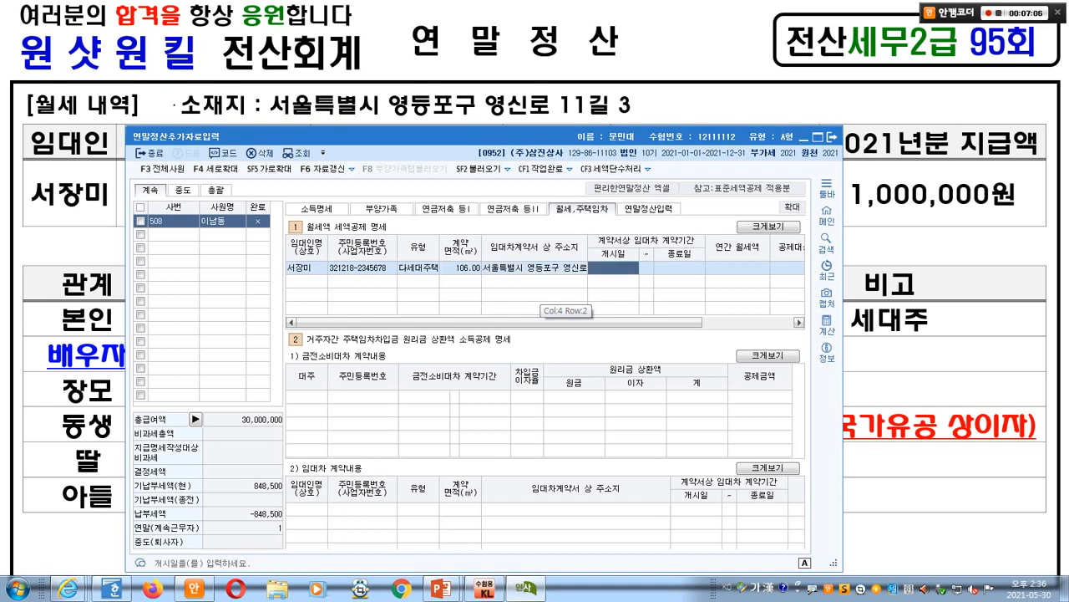
- Enter the lease 2021-11-01 to 2022-10-31 and annual rent 1,000,000
left_click_drag(536, 136, 573, 257)
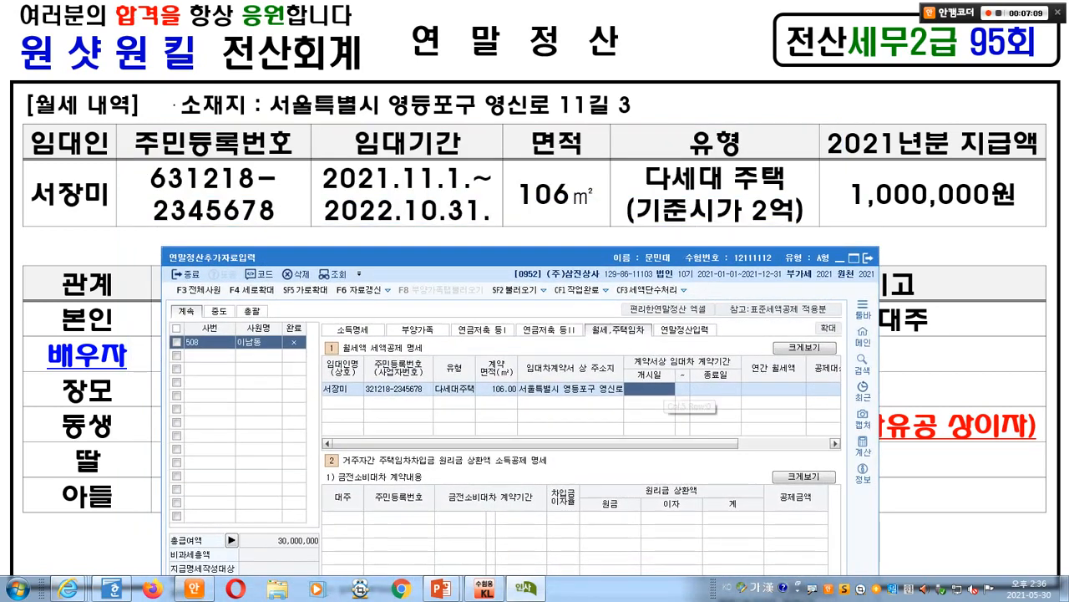
type("202-  -")
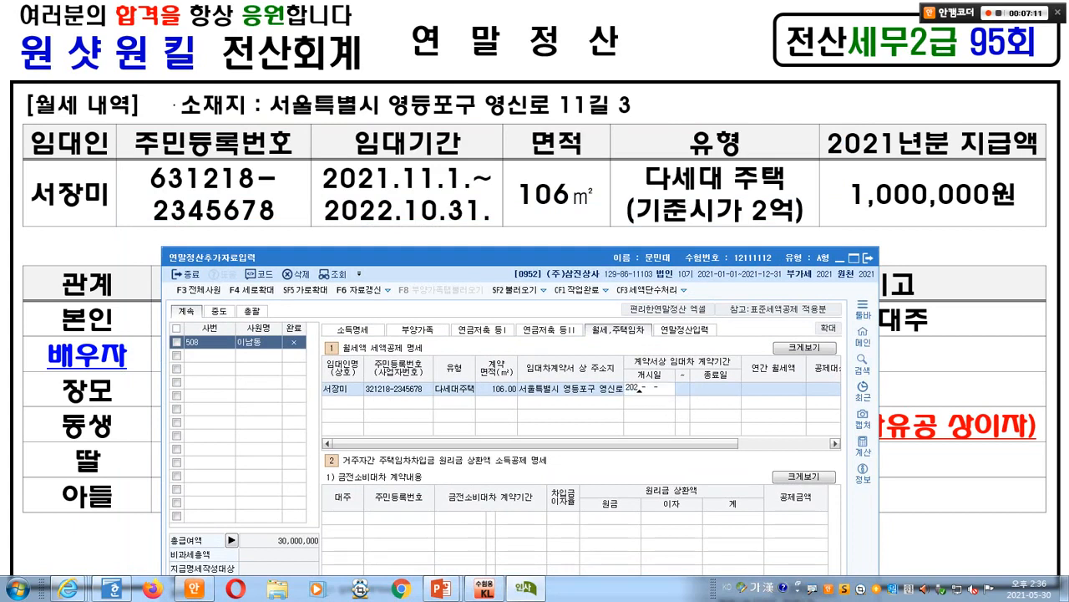
key("BackSpace")
key("BackSpace")
key("BackSpace")
key("BackSpace")
type("1-11-01")
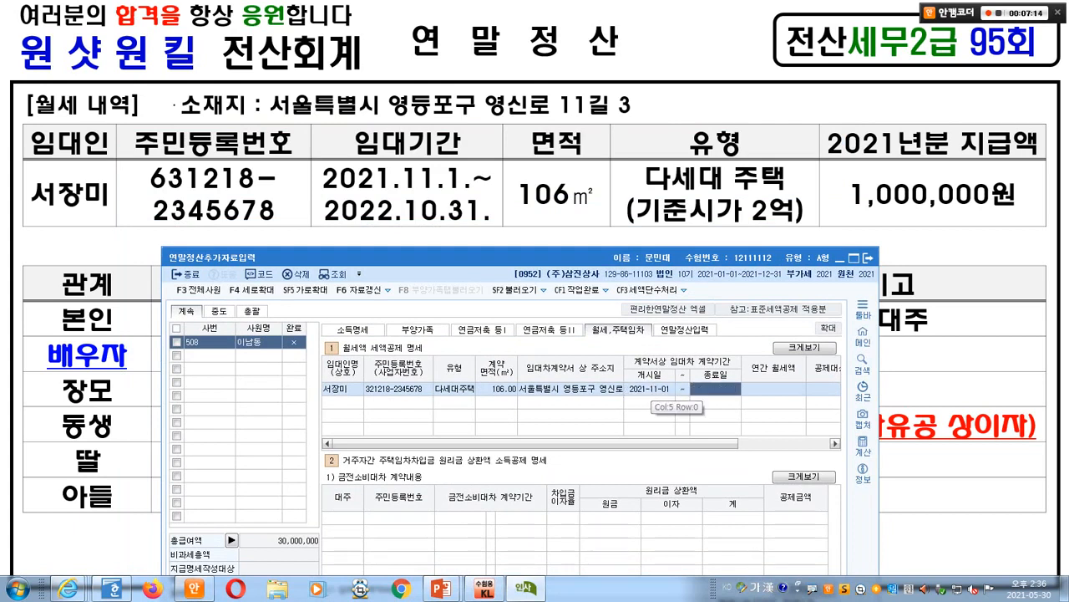
type("110120221031")
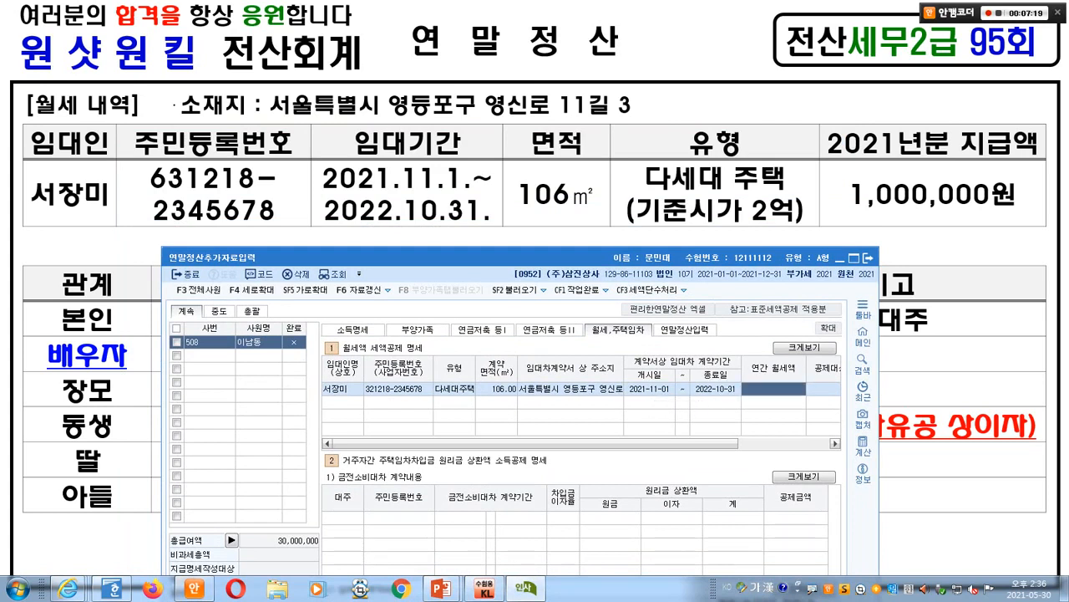
type("1000000")
key("Return")
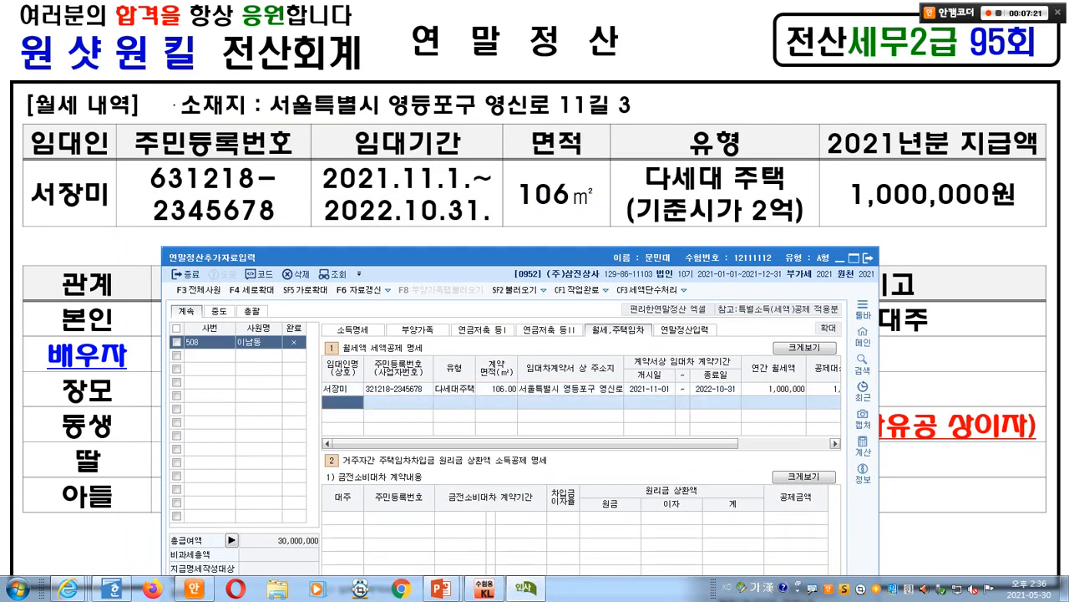
mouse_move(468, 444)
left_mouse_down()
mouse_move(542, 444)
mouse_move(468, 443)
left_mouse_up()
key("ctrl+1")
mouse_move(271, 405)
left_mouse_down()
mouse_move(296, 395)
mouse_move(292, 368)
left_mouse_up()
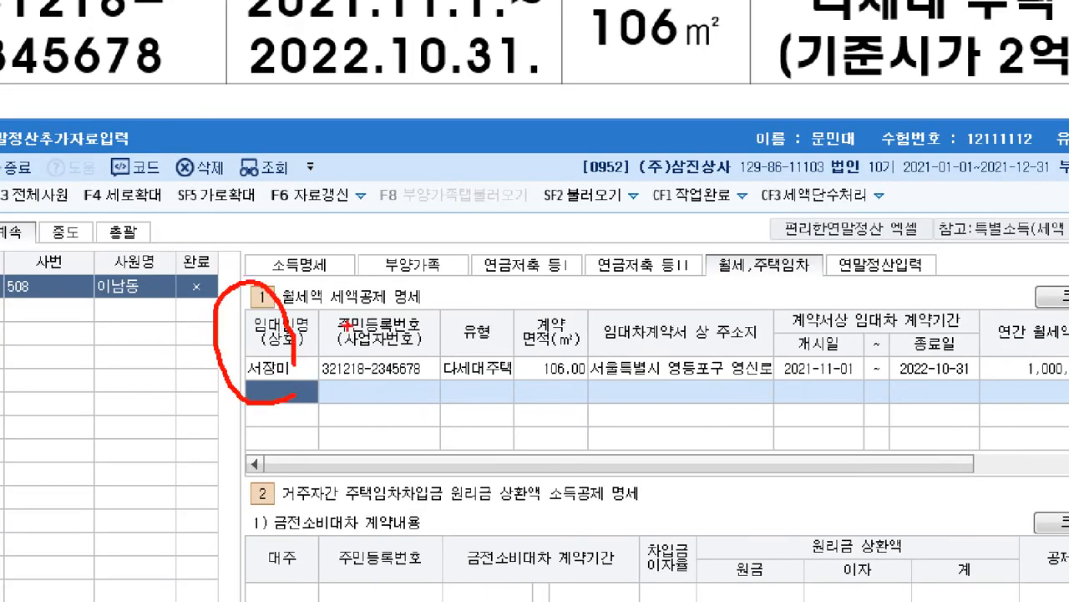
mouse_move(318, 305)
left_mouse_down()
mouse_move(506, 327)
mouse_move(919, 346)
mouse_move(996, 361)
left_mouse_up()
key("Escape")
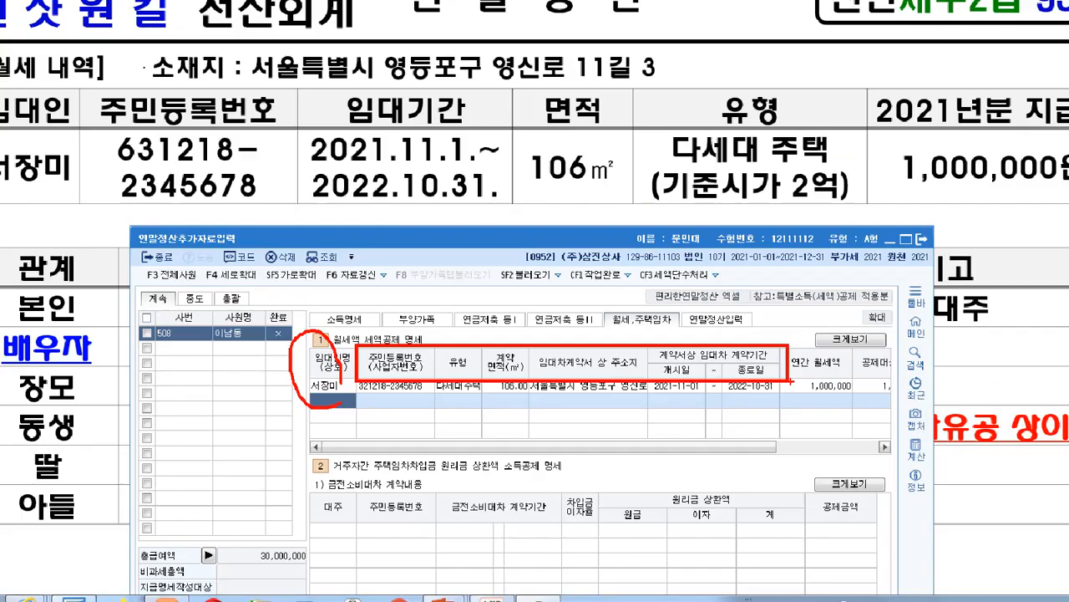
left_click_drag(452, 223, 453, 186)
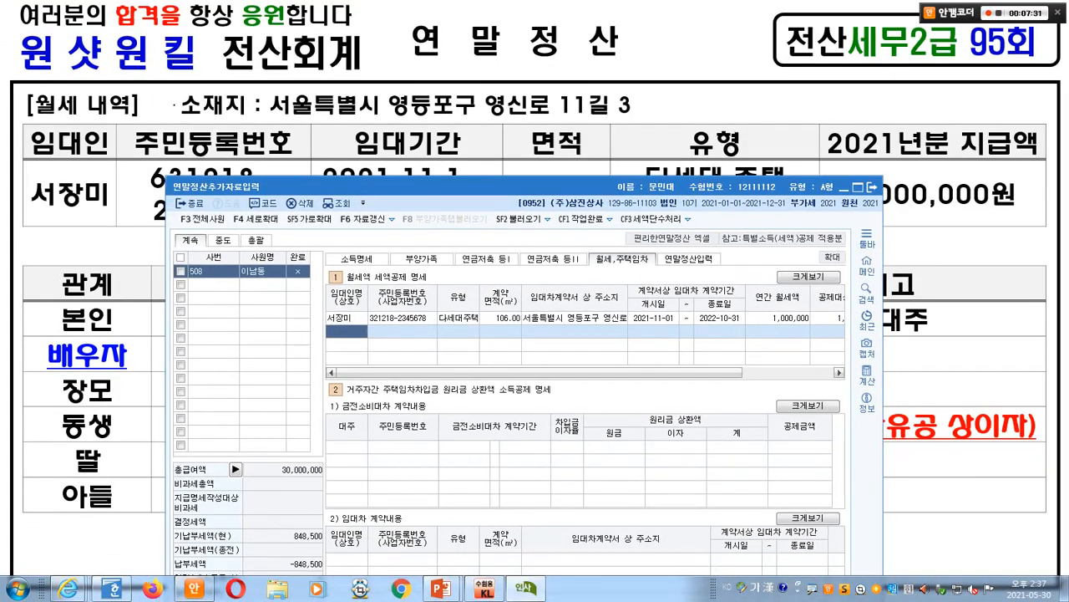
key("alt+Tab")
key("Page_Down")
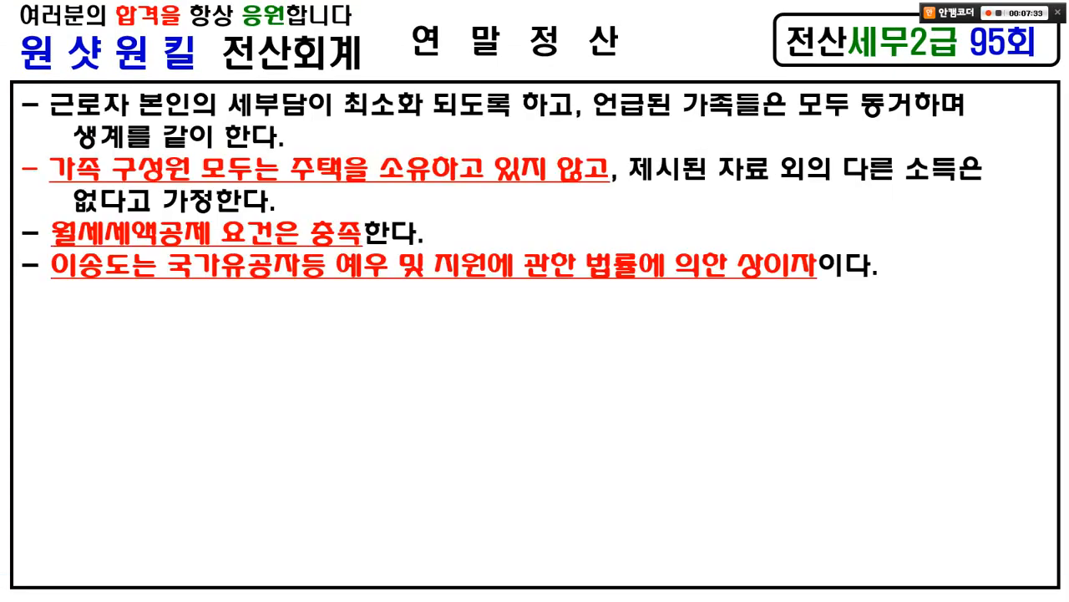
key("Page_Down")
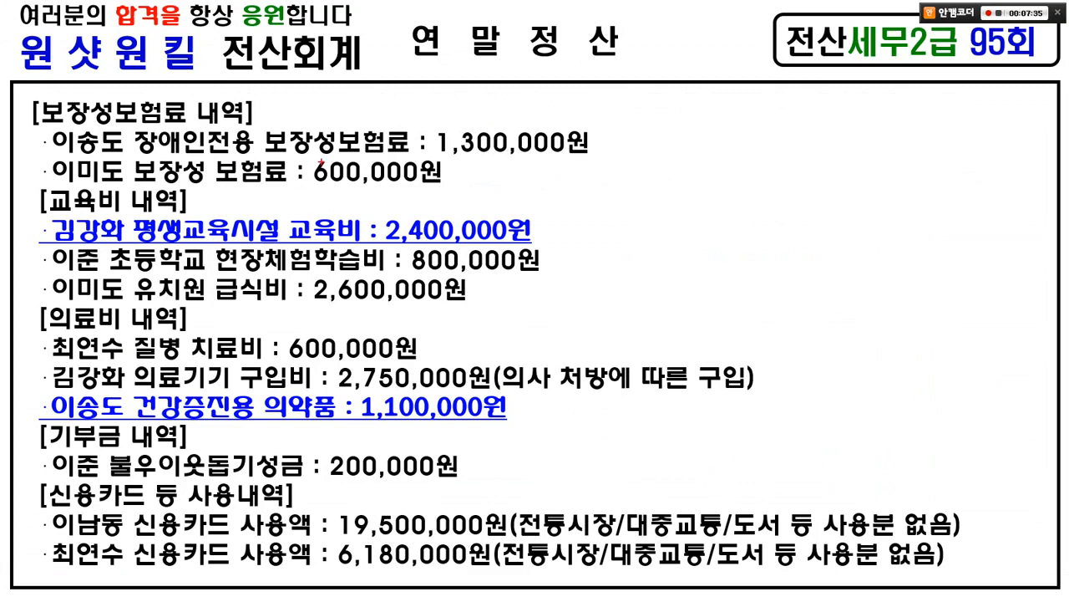
left_click_drag(26, 91, 262, 128)
left_click_drag(276, 92, 306, 72)
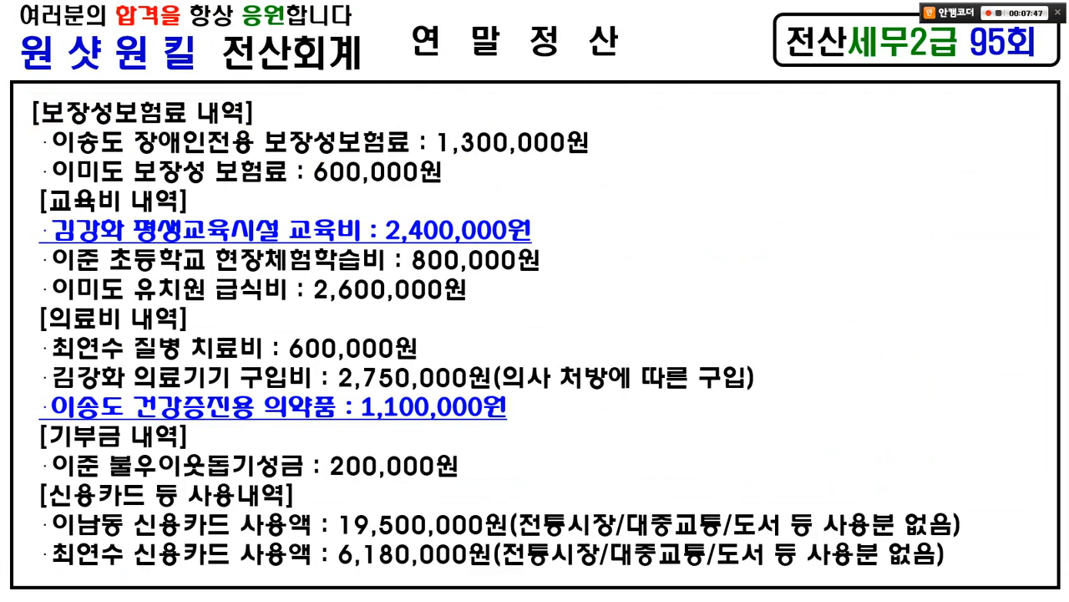
key("Page_Down")
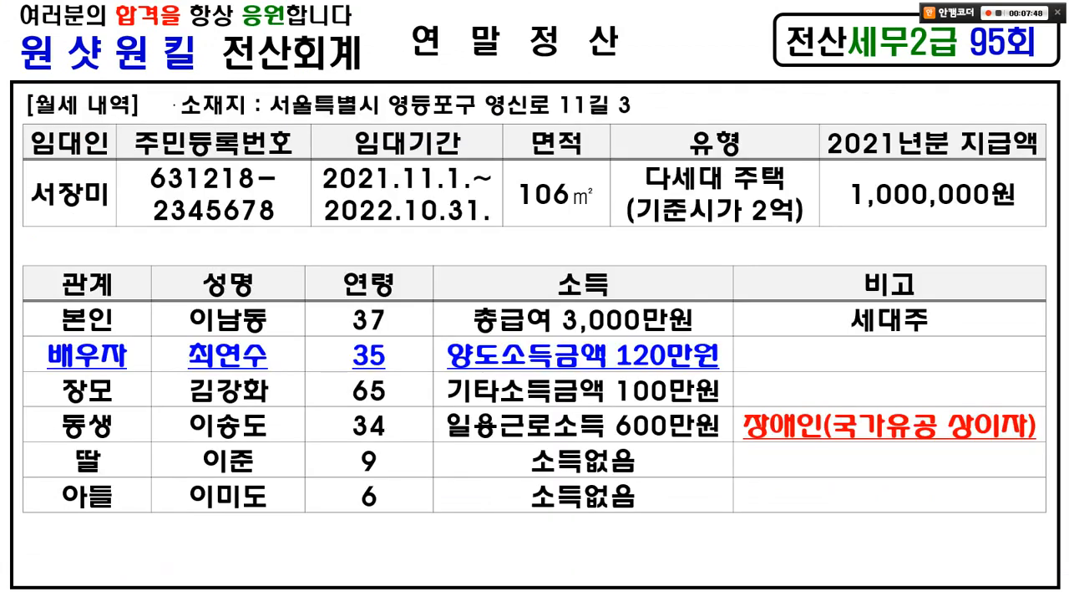
mouse_move(173, 332)
left_mouse_down()
mouse_move(258, 370)
mouse_move(741, 367)
left_mouse_up()
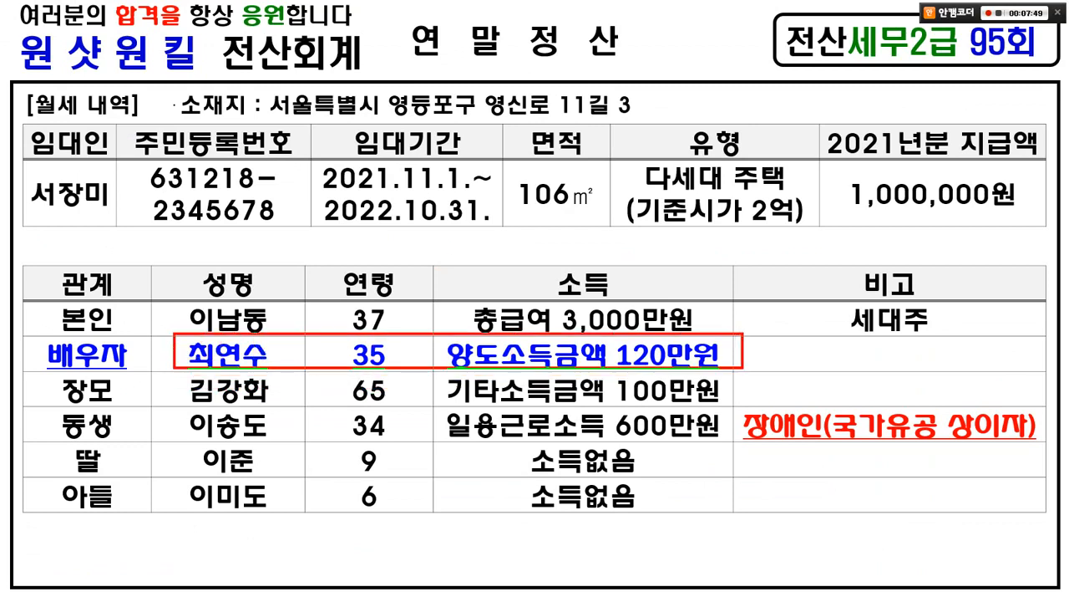
left_click_drag(735, 317, 764, 311)
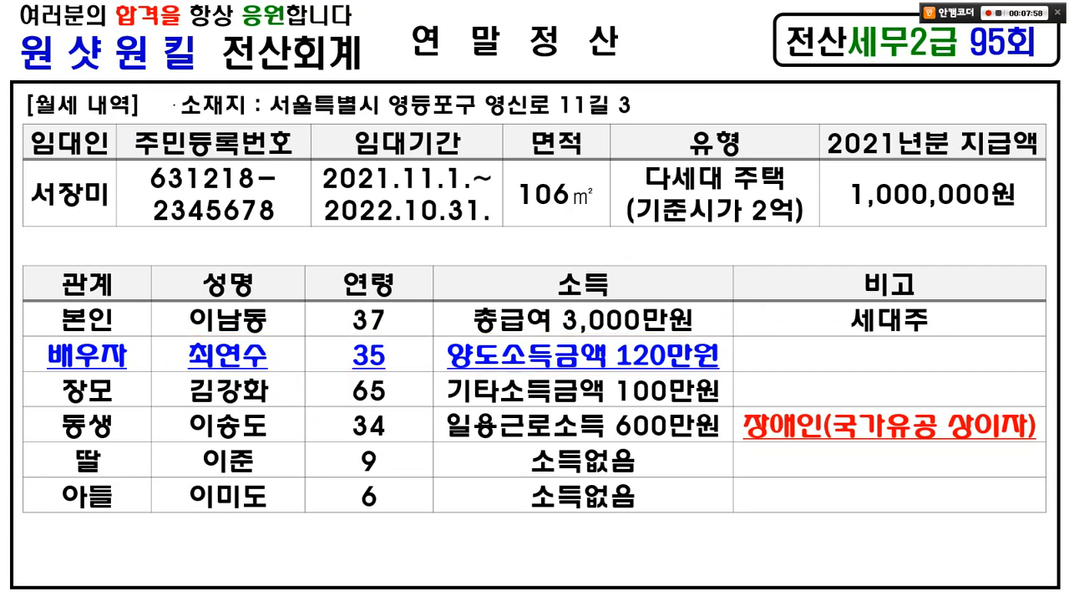
key("Right")
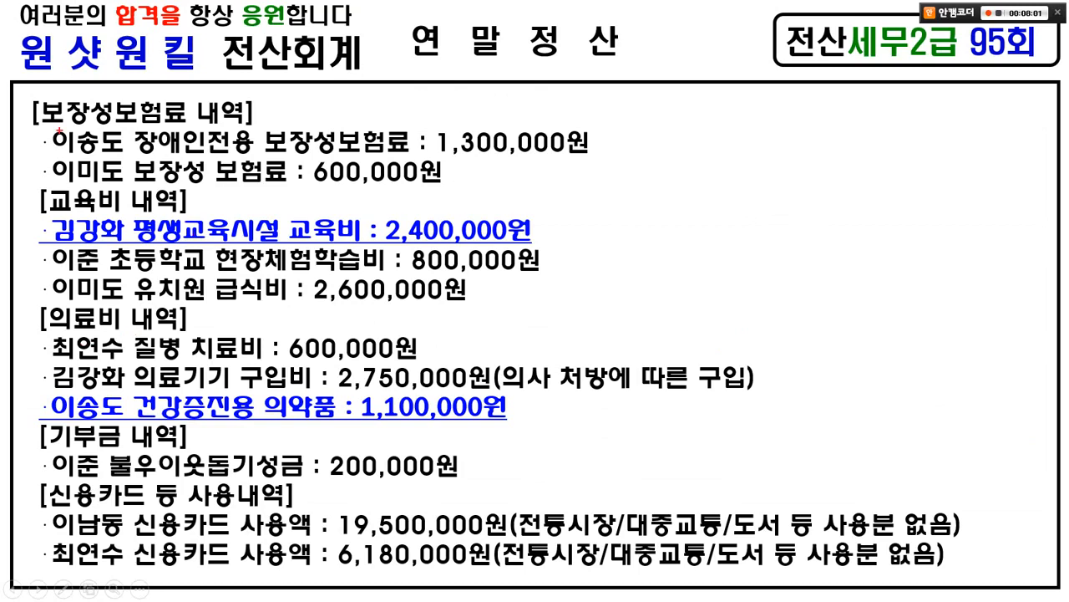
left_click_drag(45, 119, 131, 188)
left_click_drag(38, 242, 132, 292)
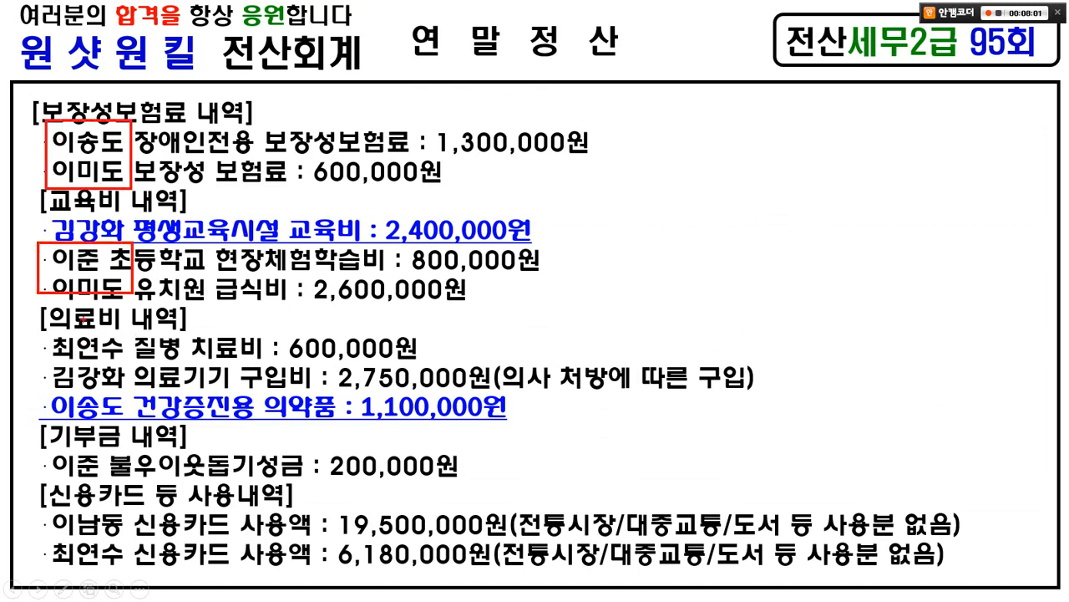
mouse_move(32, 328)
left_mouse_down()
mouse_move(133, 361)
mouse_move(436, 365)
left_mouse_up()
mouse_move(410, 314)
left_mouse_down()
mouse_move(415, 322)
mouse_move(425, 303)
left_mouse_up()
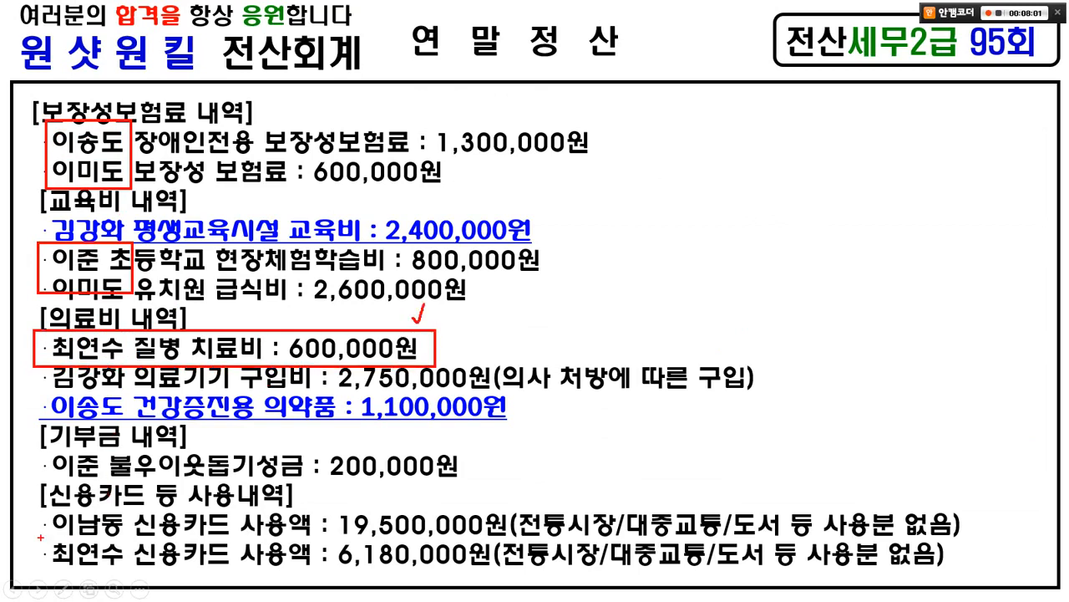
mouse_move(22, 538)
left_mouse_down()
mouse_move(311, 571)
mouse_move(980, 581)
left_mouse_up()
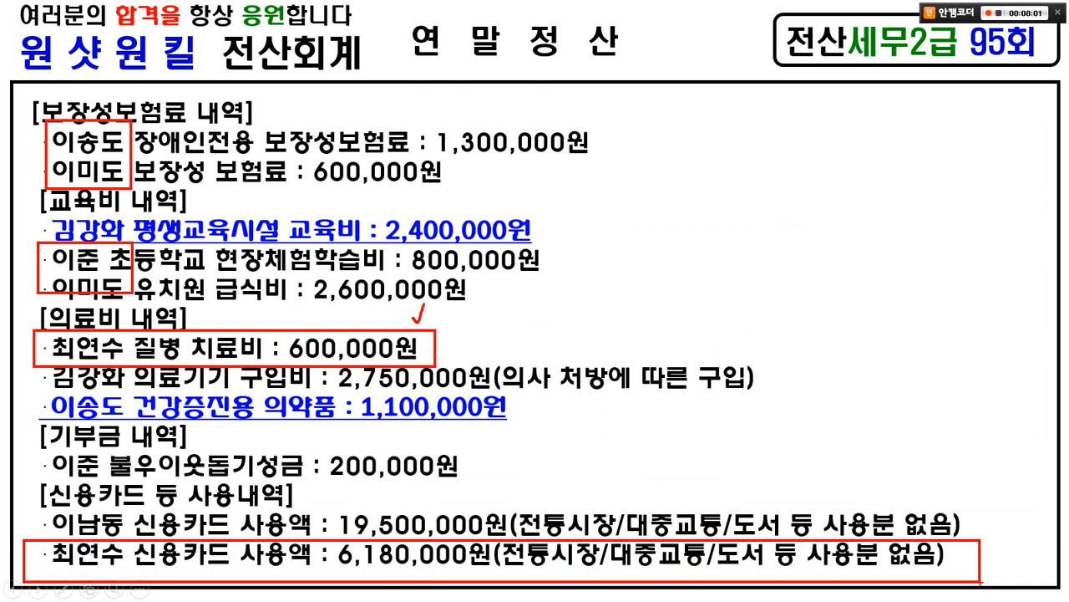
mouse_move(124, 545)
left_mouse_down()
mouse_move(97, 587)
mouse_move(139, 598)
left_mouse_up()
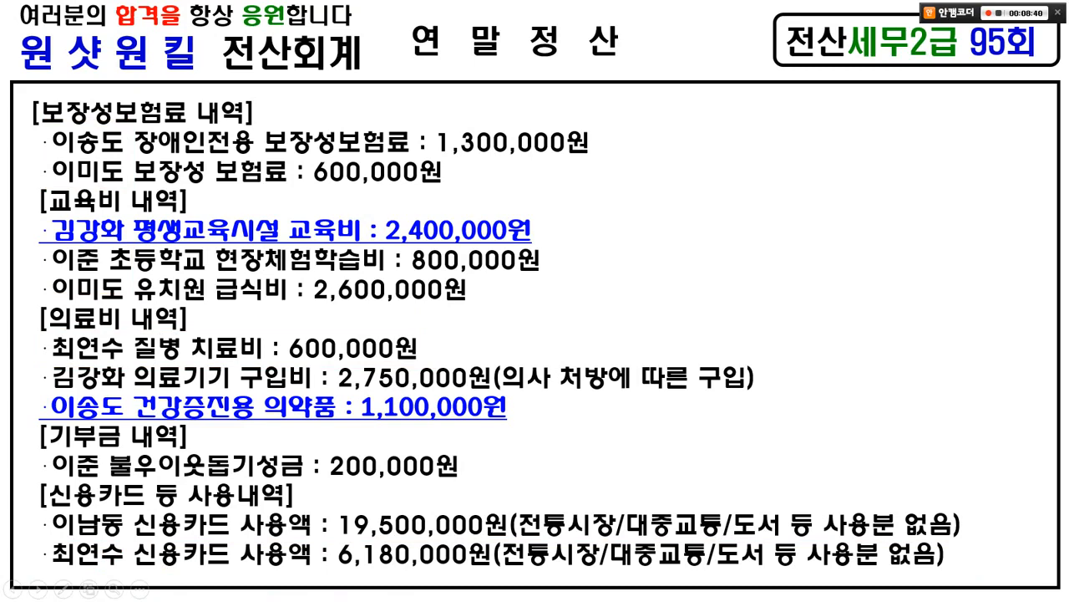
key("alt+Tab")
key("alt+Tab")
key("alt+Tab")
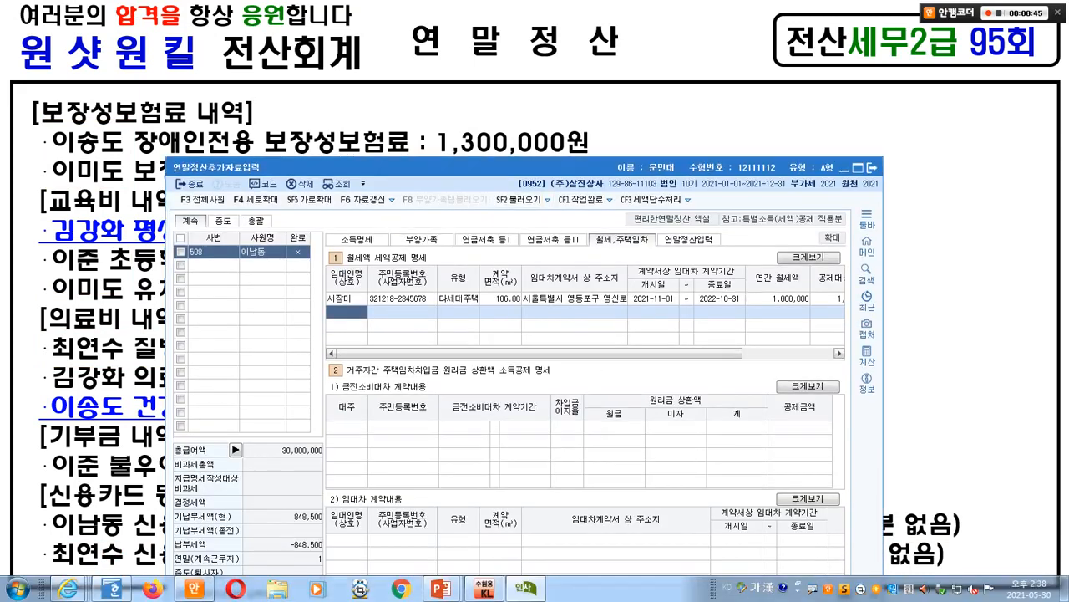
- In 연말정산입력, enter the 장애인 protection-insurance premium of 1,300,000
left_click(688, 240)
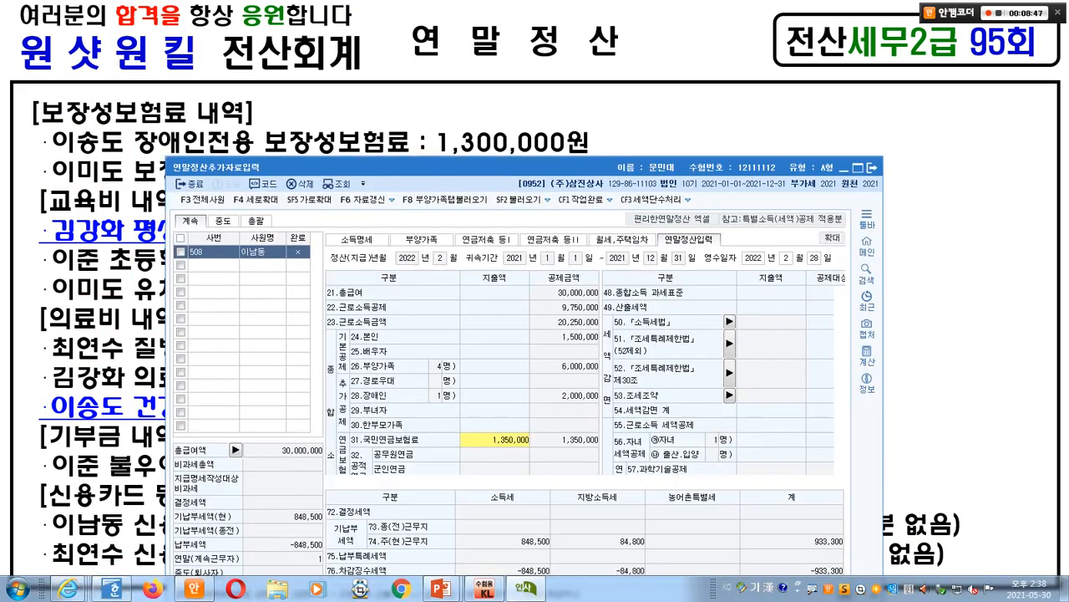
left_click_drag(468, 167, 596, 78)
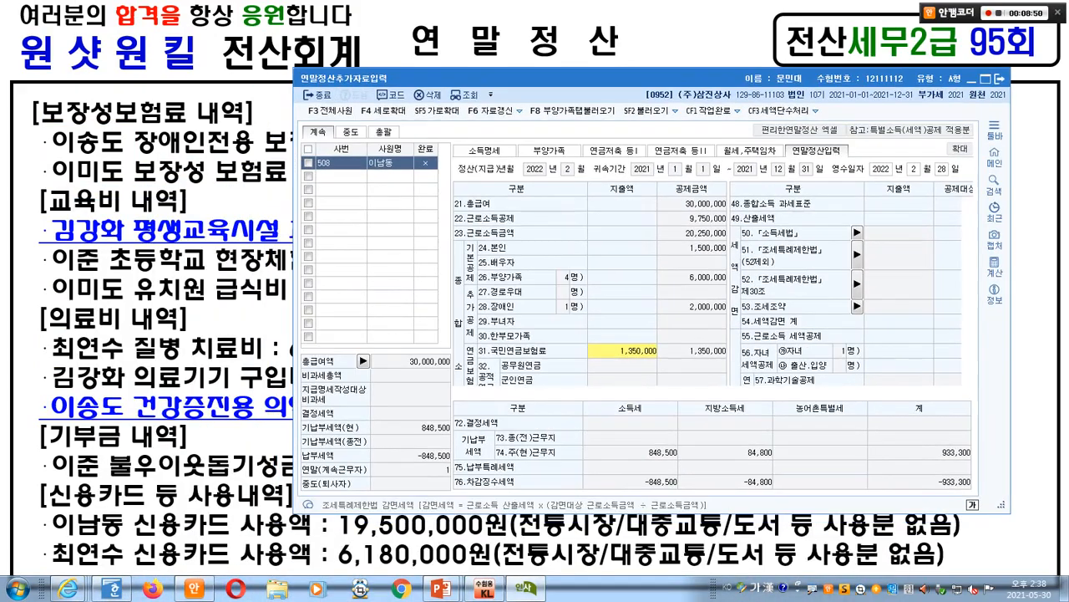
scroll(710, 288, "down", 5)
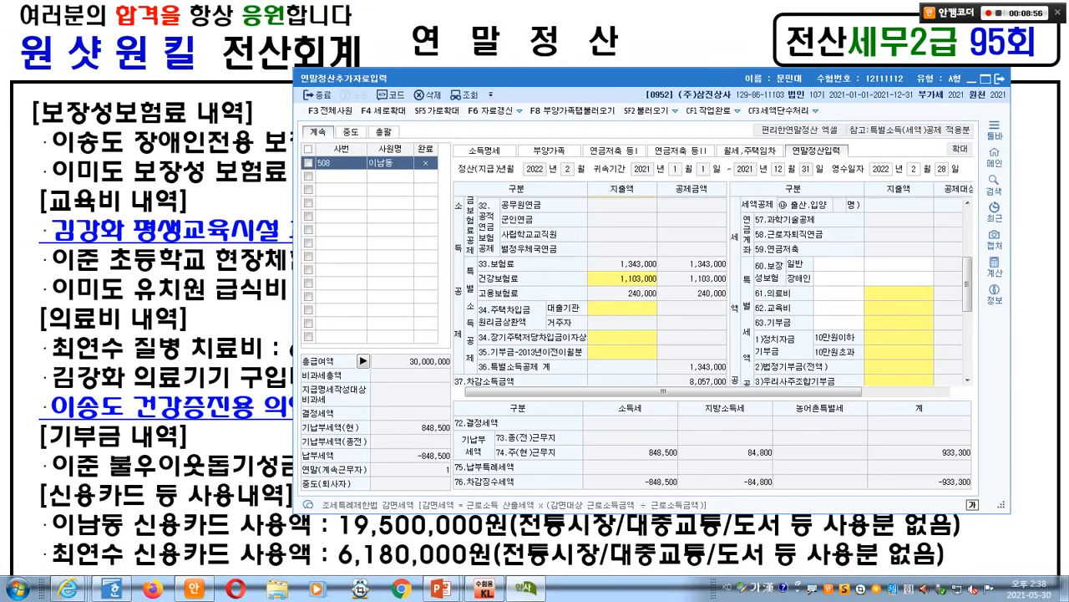
key("alt+Tab")
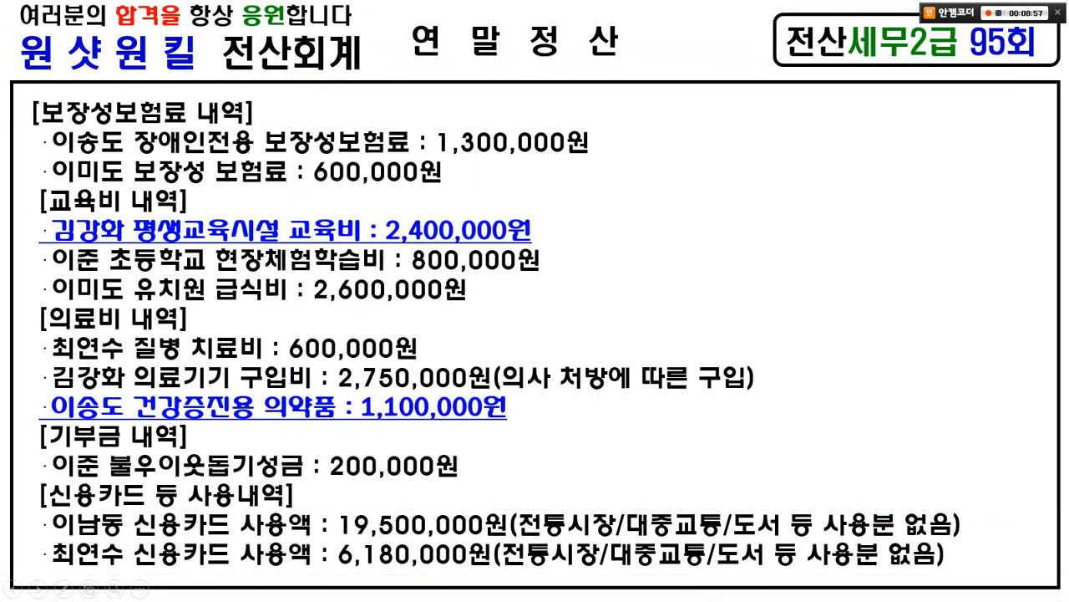
key("alt+Tab")
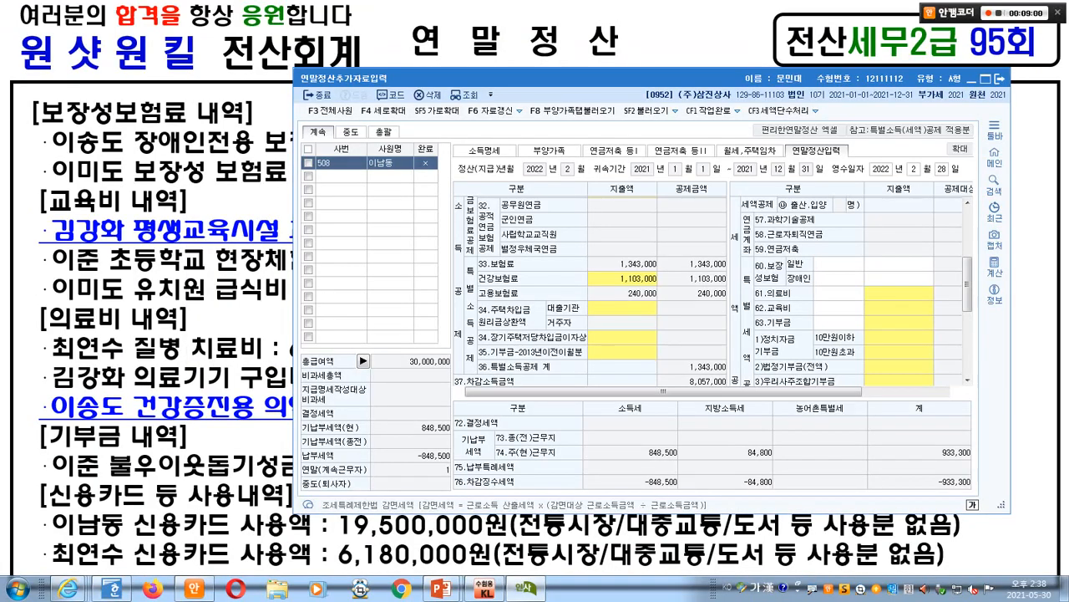
left_click(899, 278)
type("130000")
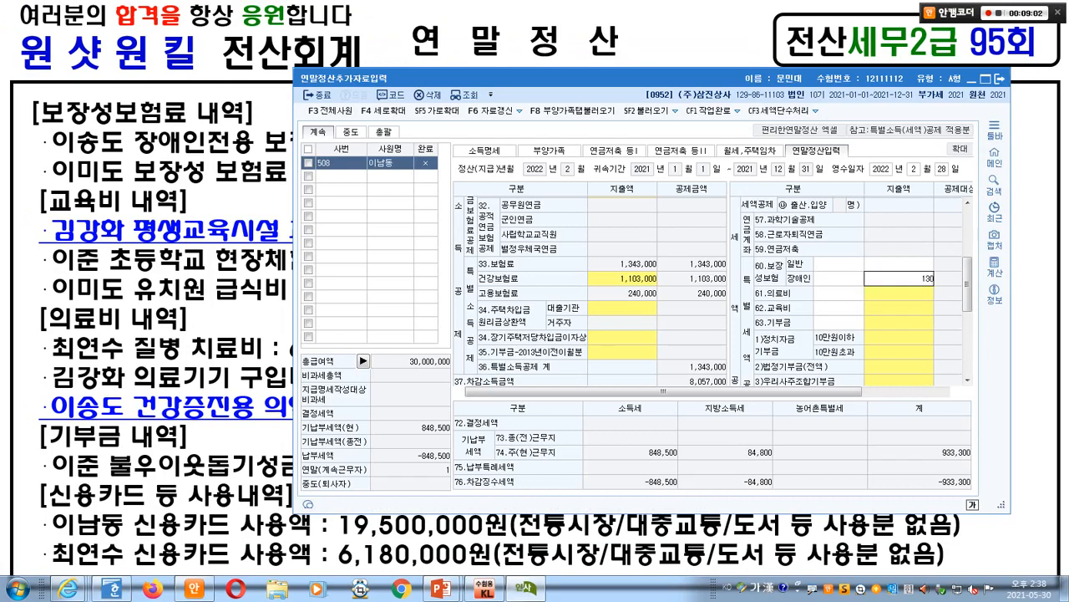
key("Return")
- Enter 600,000 as the general protection-insurance premium, then return to the question slide
key("alt+Tab")
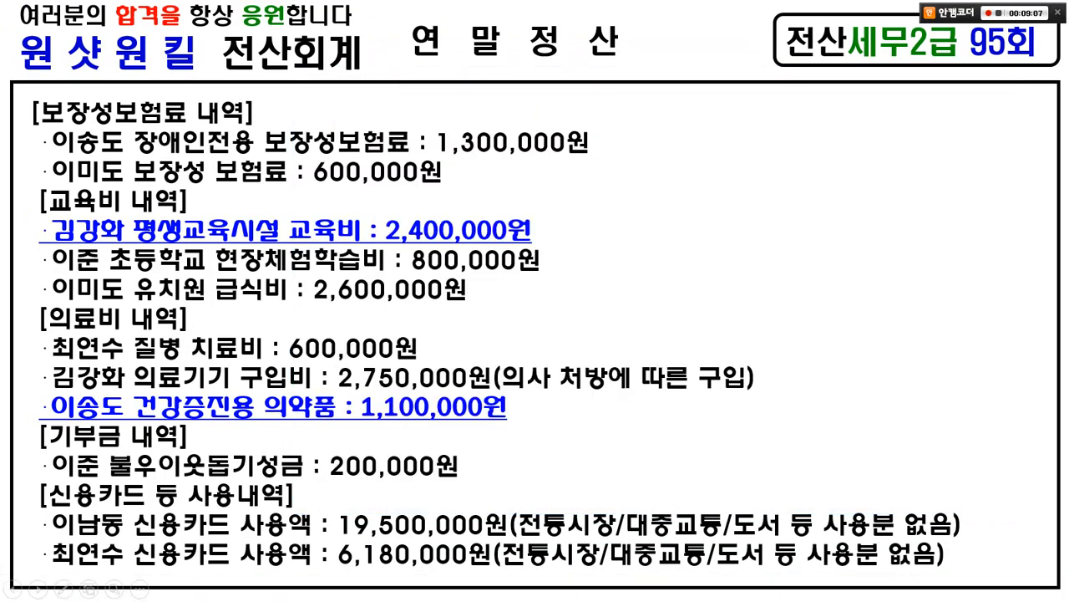
key("alt+Tab")
left_click(899, 264)
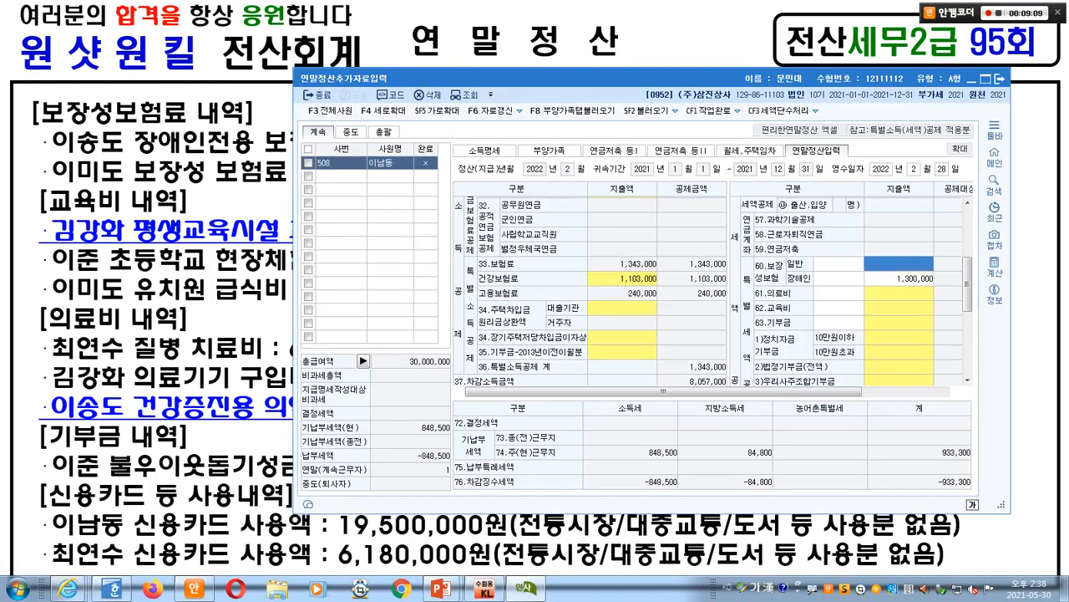
type("6000000")
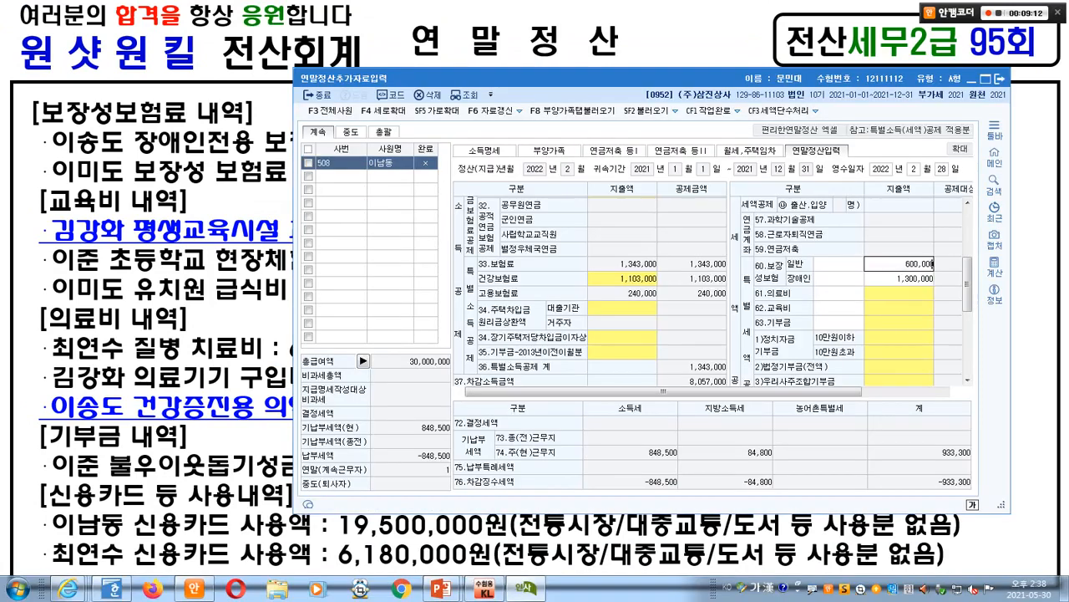
key("Return")
key("alt+Tab")
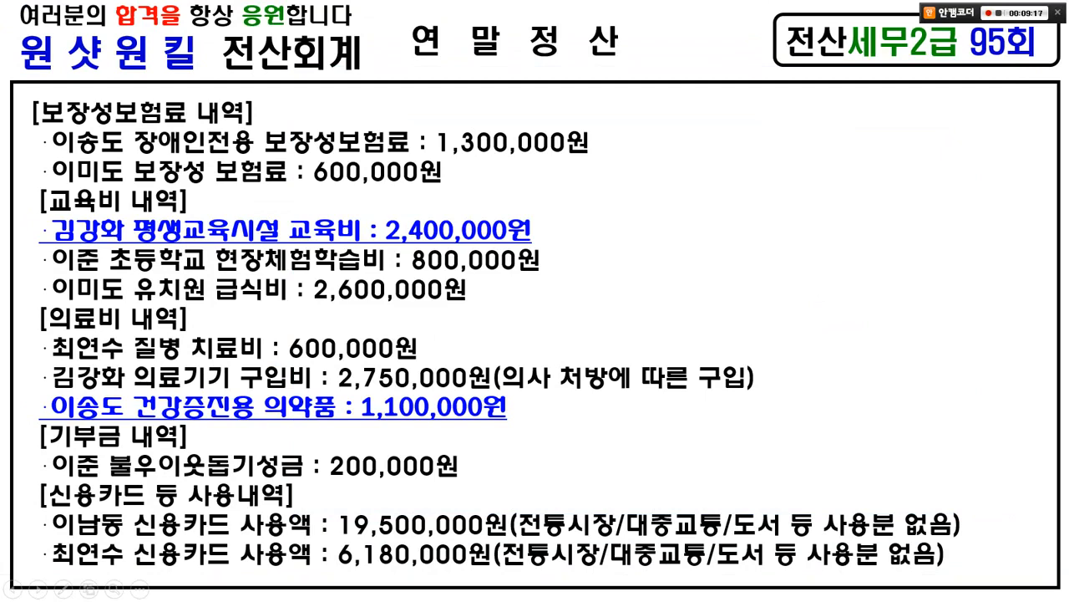
key("Left")
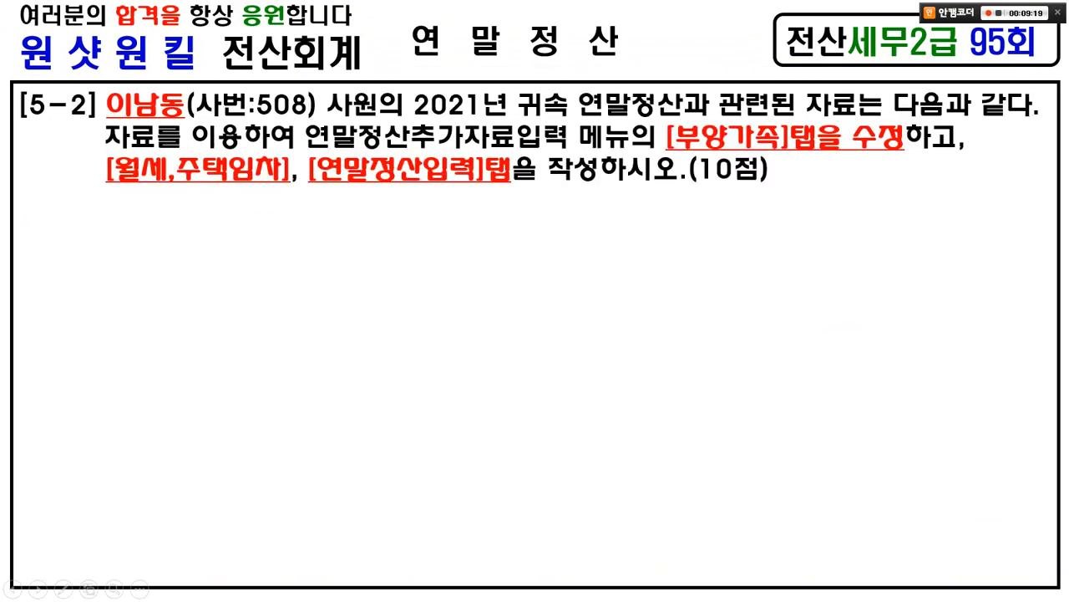
- Review the slides, marking the 장모 row and the elementary-school field-trip expense
key("Right")
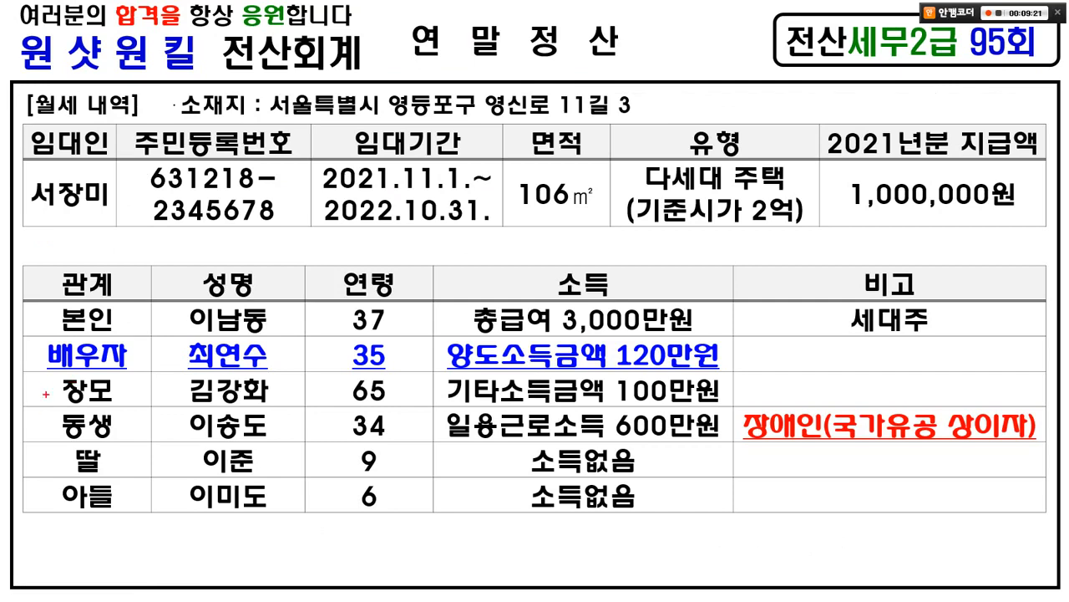
mouse_move(34, 370)
left_mouse_down()
mouse_move(271, 407)
mouse_move(400, 404)
left_mouse_up()
key("Right")
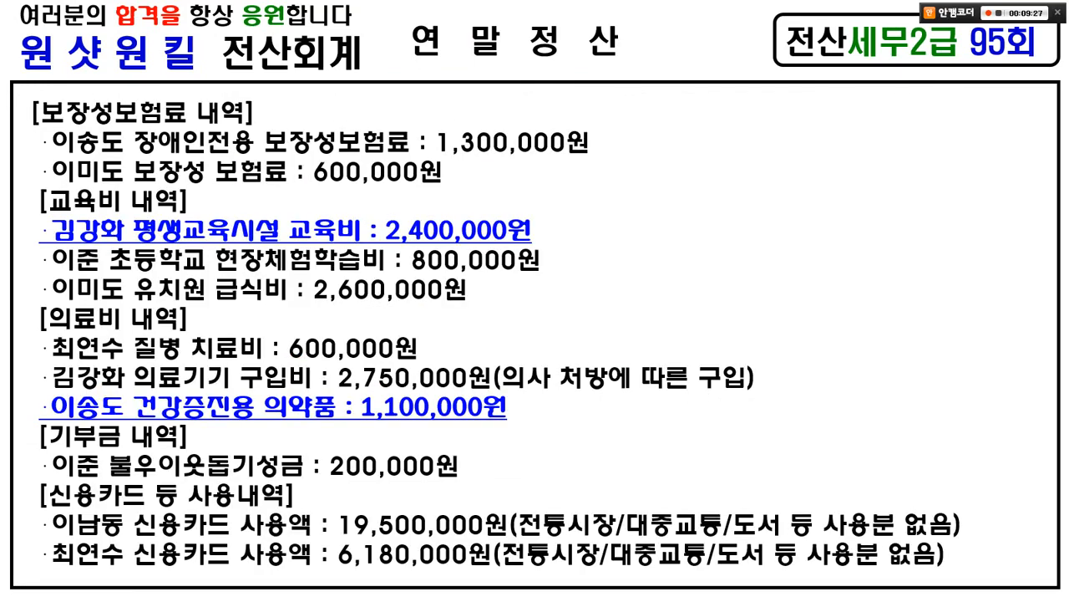
left_click_drag(47, 226, 515, 223)
left_click_drag(52, 275, 525, 272)
mouse_move(440, 278)
left_mouse_down()
mouse_move(408, 269)
mouse_move(438, 254)
left_mouse_up()
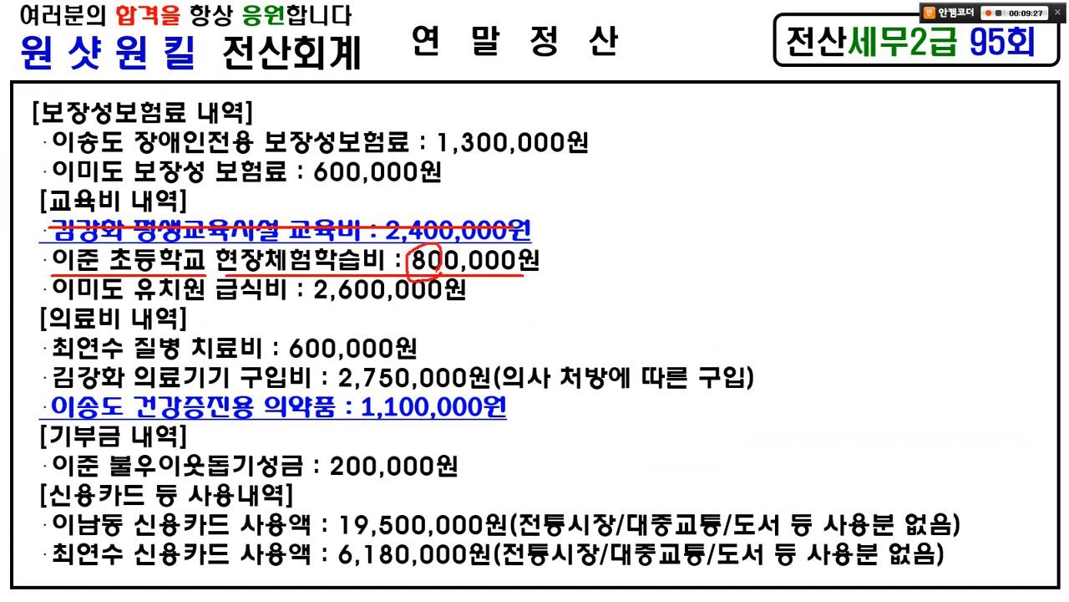
key("e")
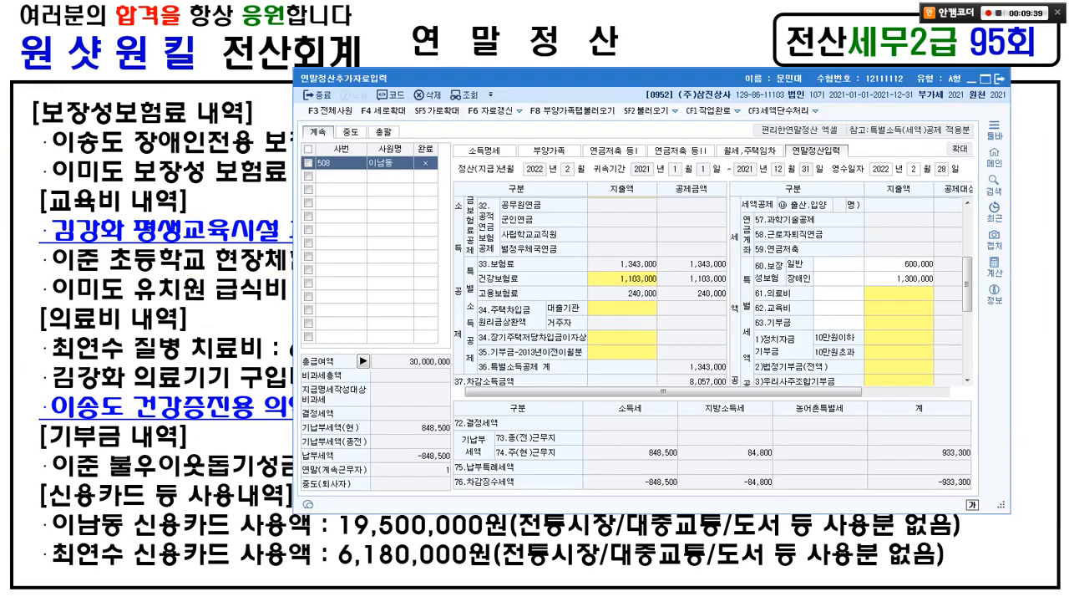
- Under 62.교육비, enter 300,000 for the 초중고 school expense
double_click(899, 308)
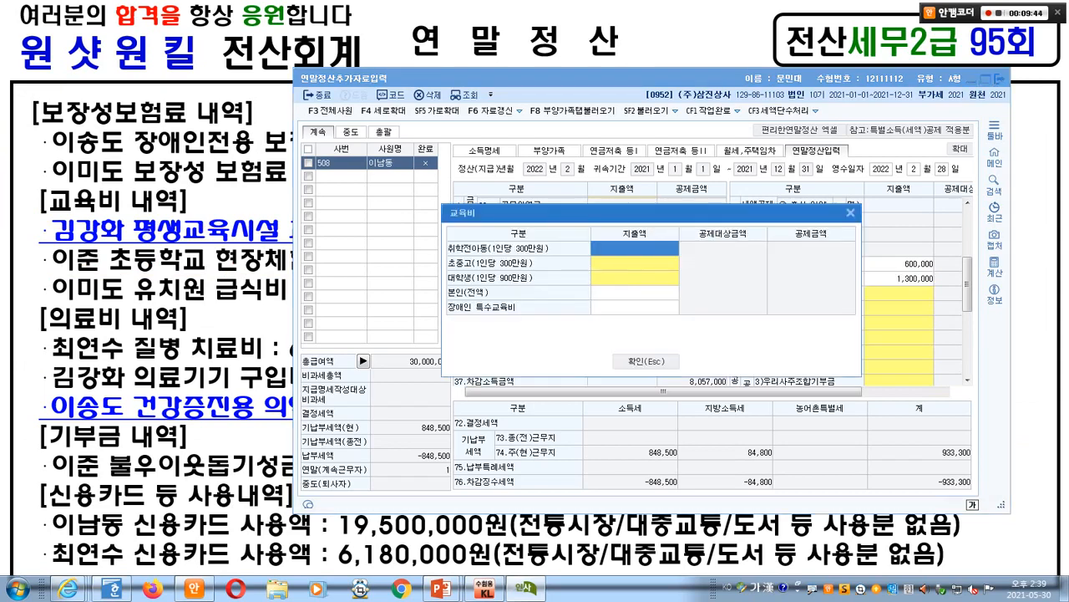
double_click(630, 262)
type("3000000")
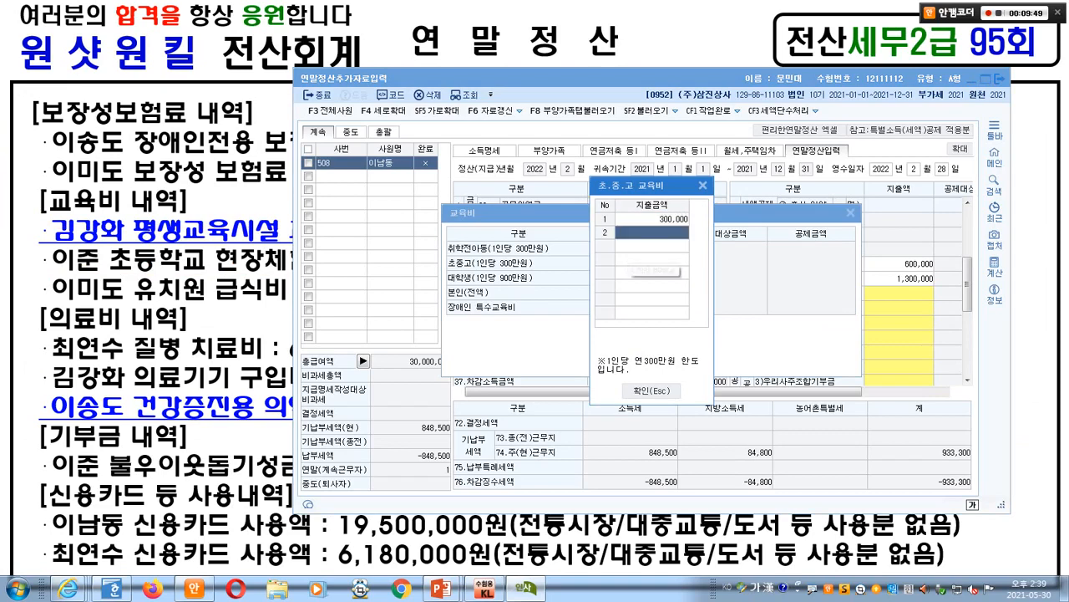
left_click(651, 391)
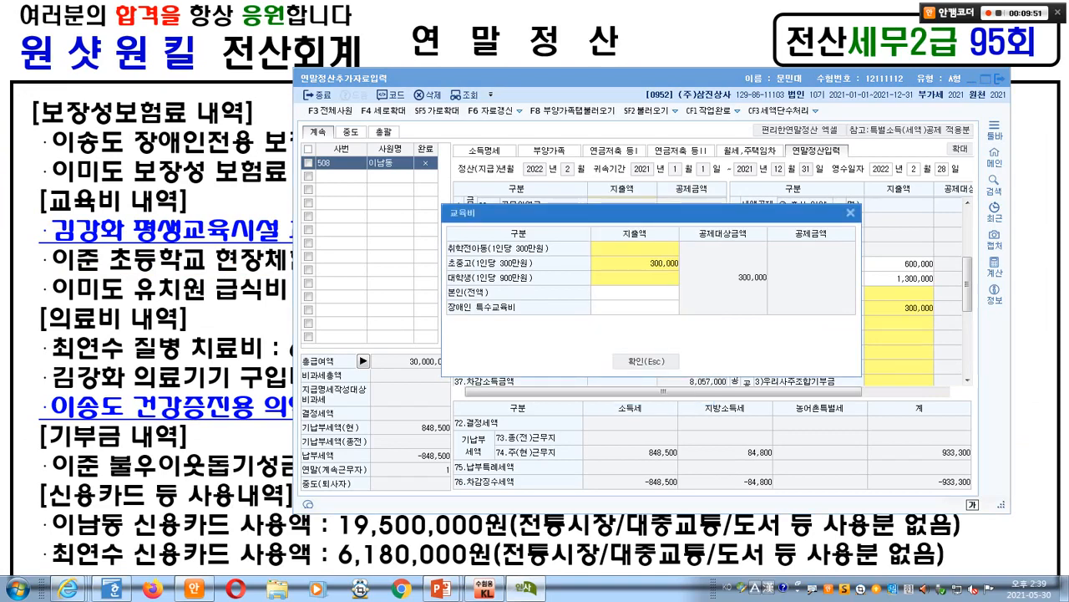
key("alt+Tab")
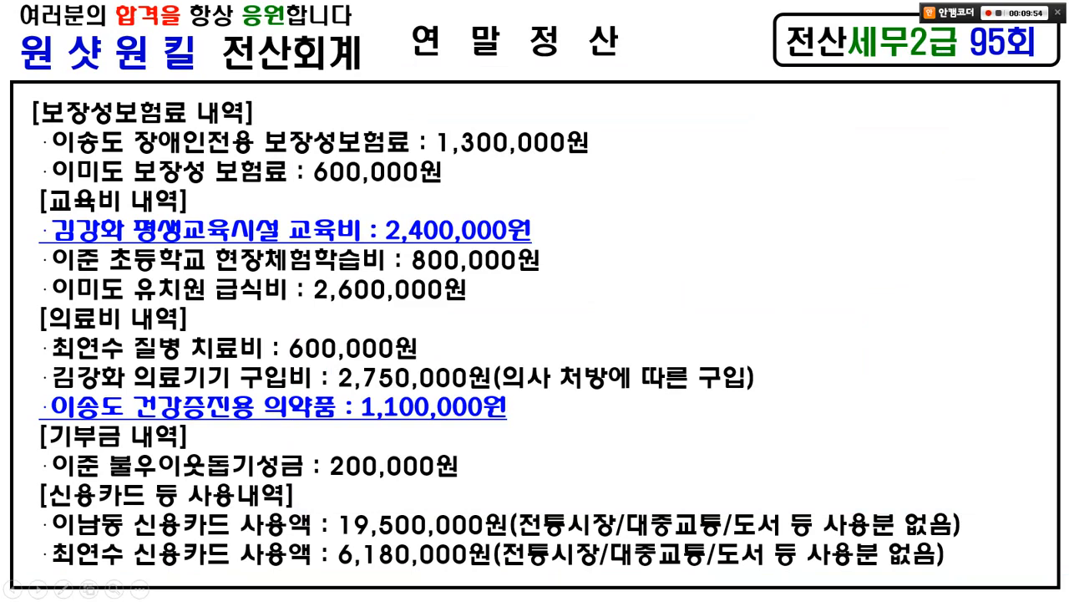
key("alt+Tab")
- Add 2,600,000 preschool expense, bringing education expenses to 2,900,000
double_click(638, 248)
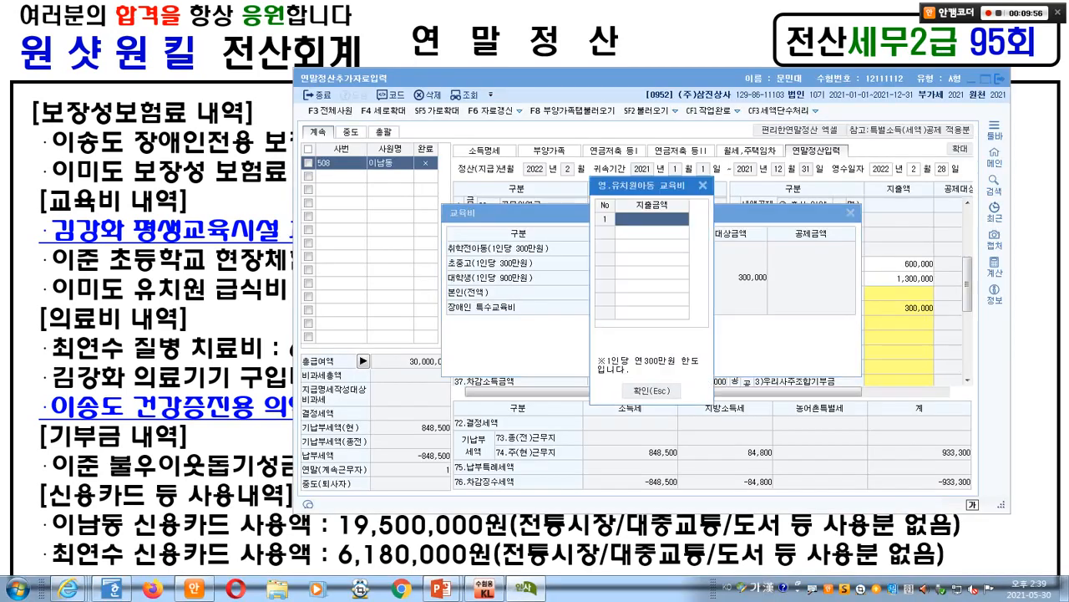
type("2600000")
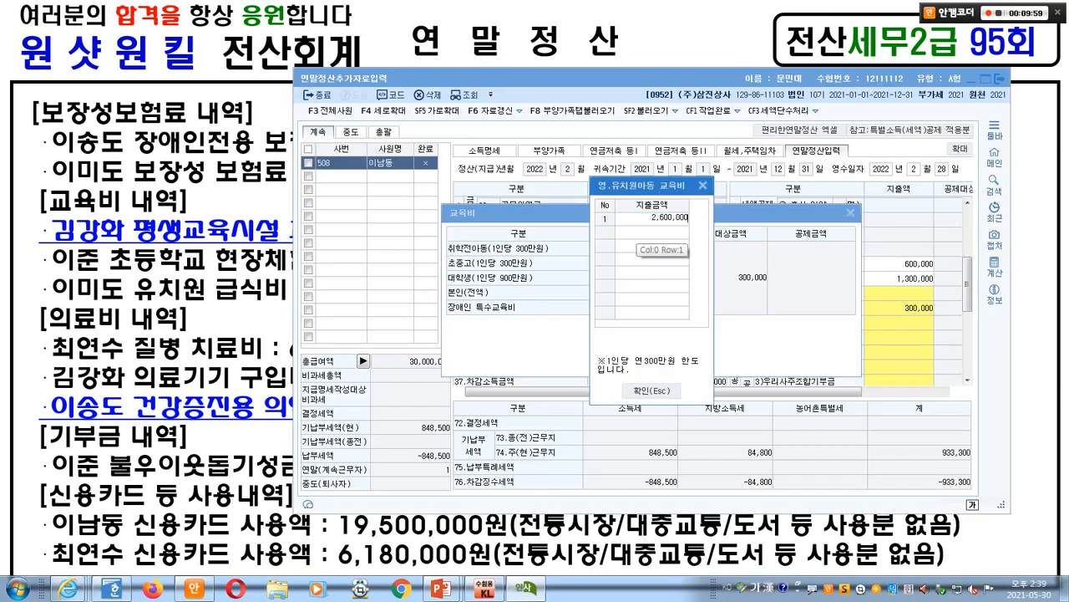
key("Return")
key("Escape")
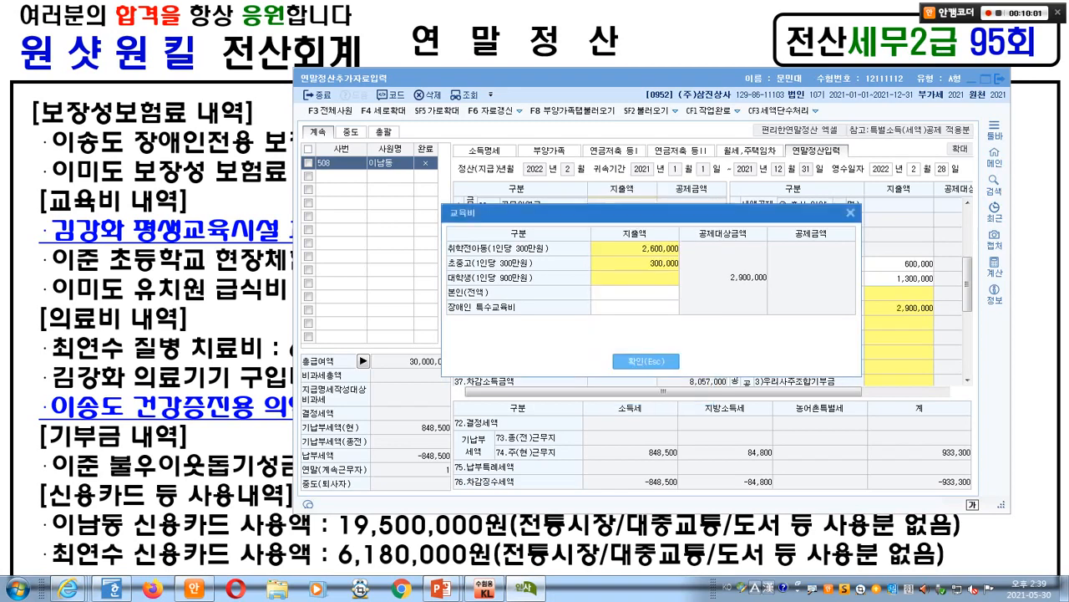
key("Escape")
key("alt+Tab")
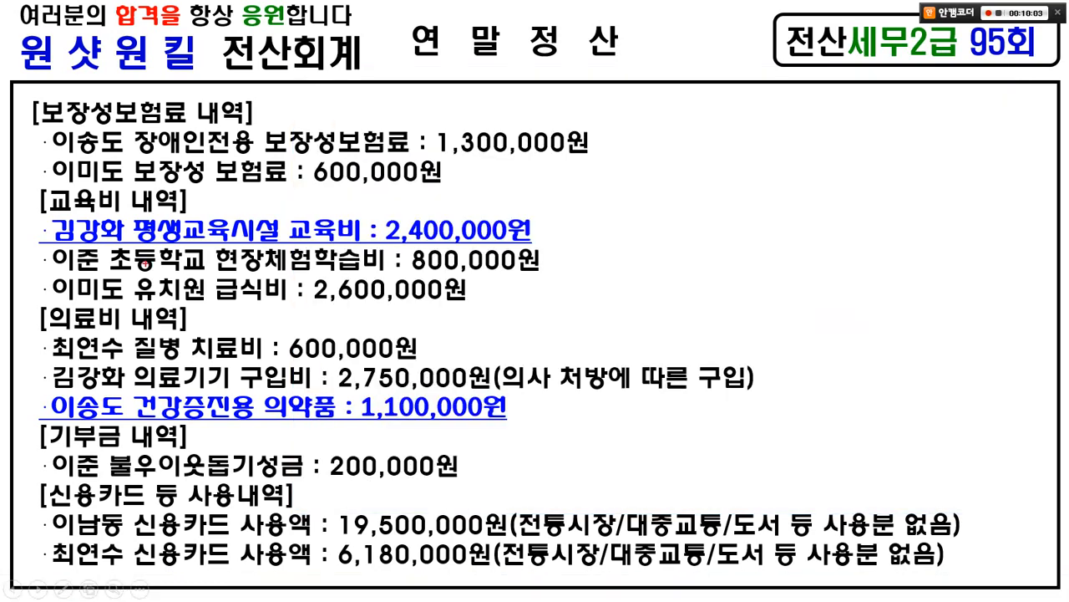
- Mark the field-trip and 600,000 illness treatment lines, then return to KcLep from the family slide
left_click_drag(50, 271, 567, 271)
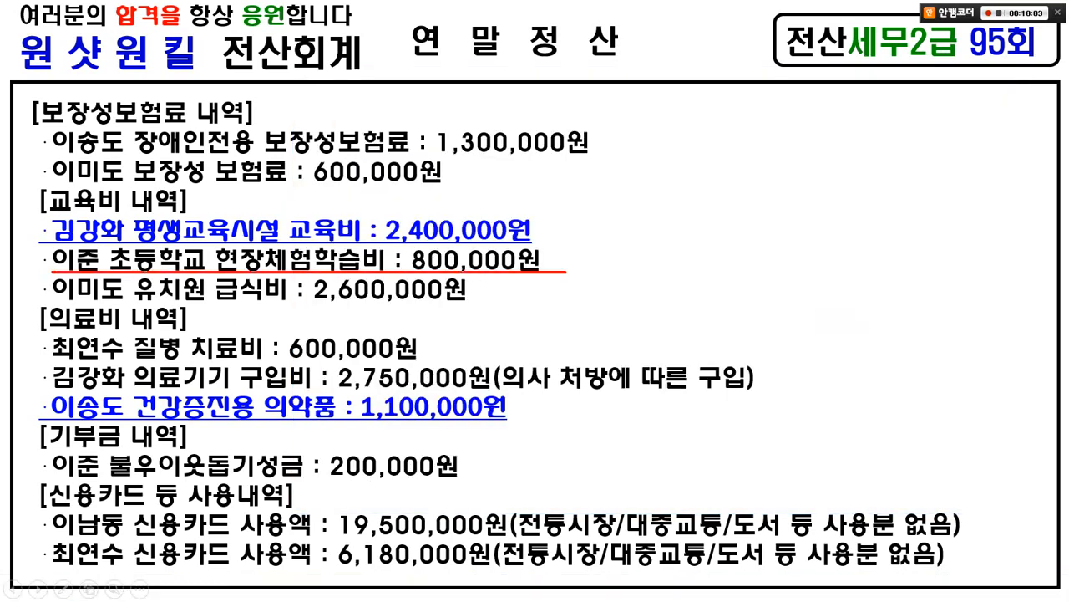
mouse_move(404, 253)
left_mouse_down()
mouse_move(425, 245)
mouse_move(426, 273)
left_mouse_up()
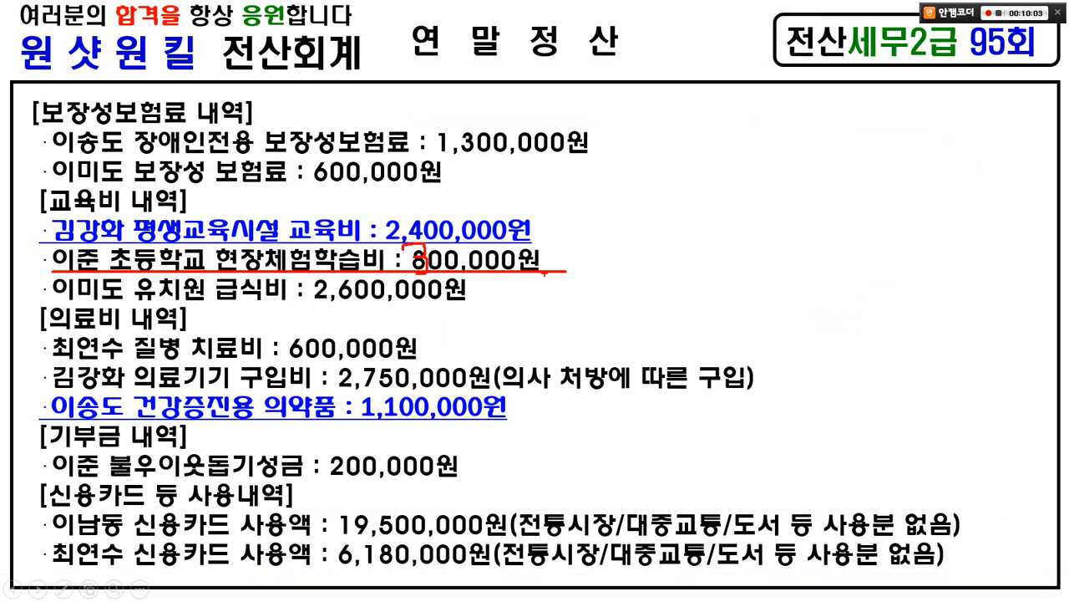
left_click_drag(30, 304, 224, 326)
left_click_drag(26, 335, 437, 362)
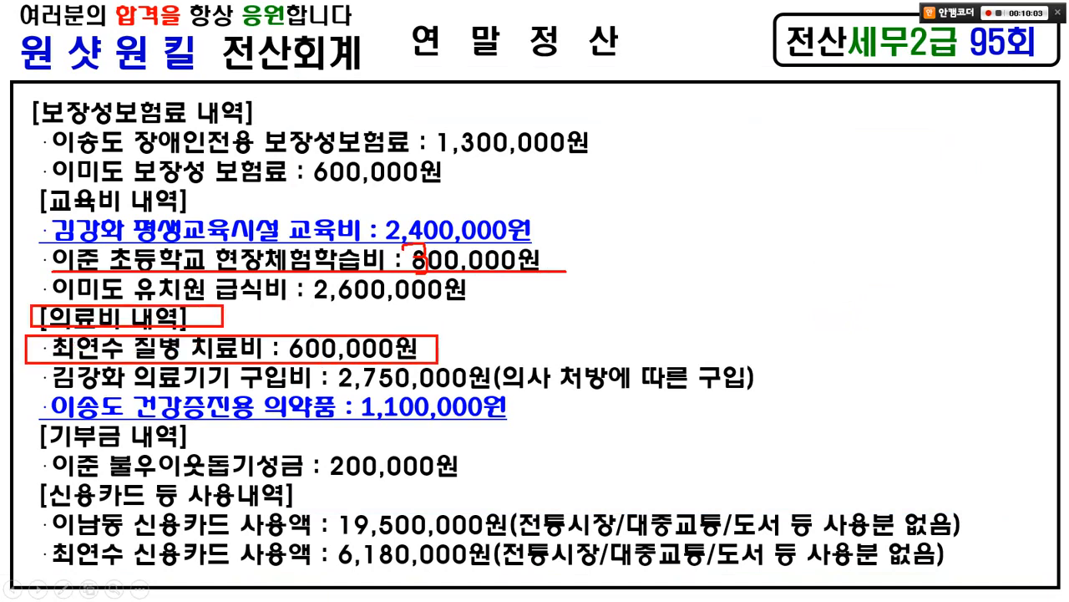
key("e")
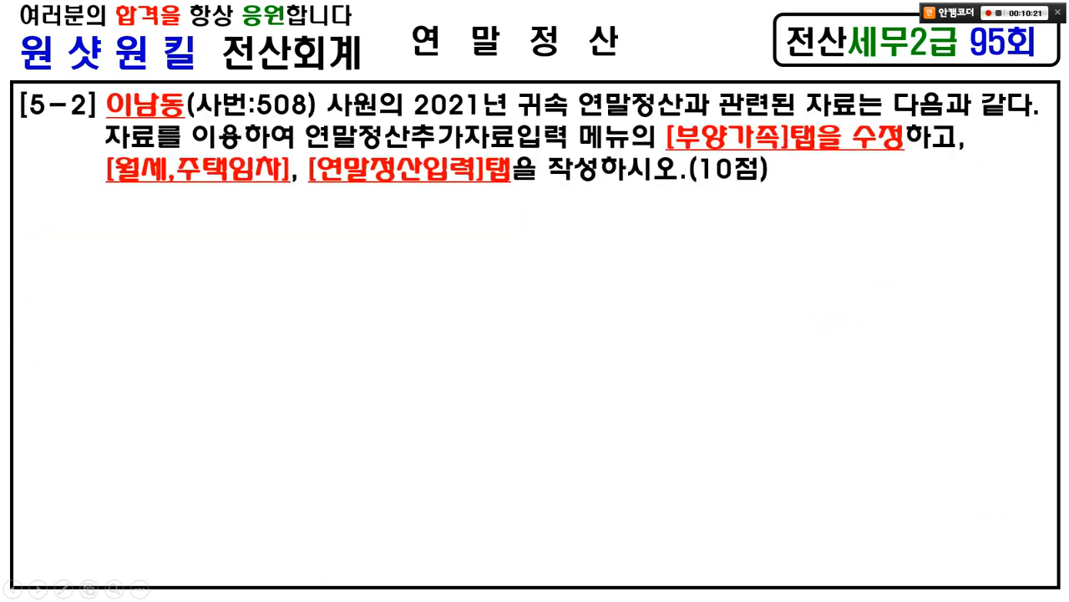
key("Page_Down")
key("Page_Down")
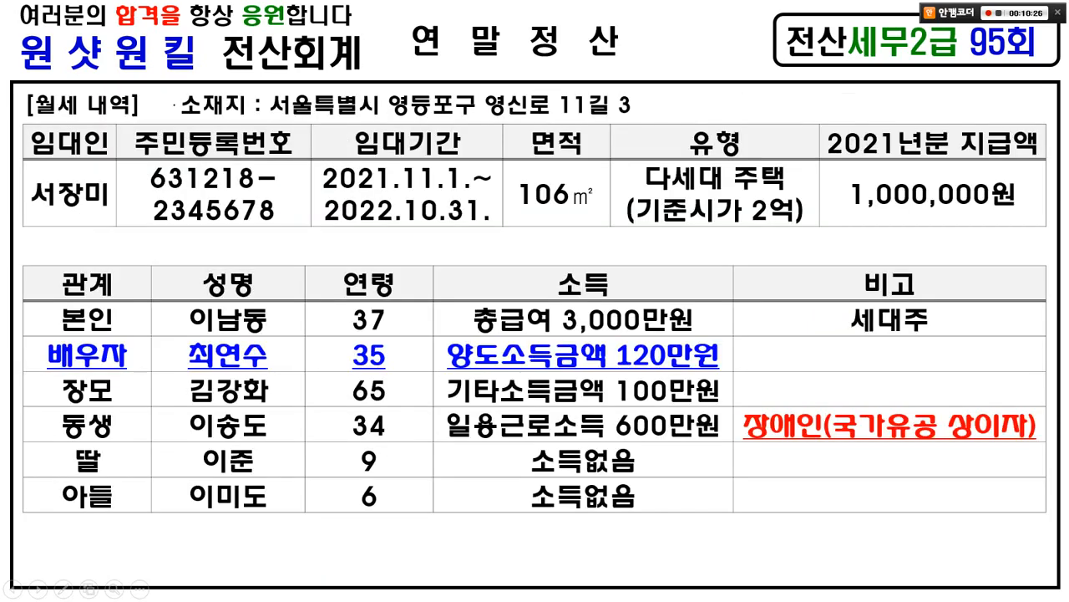
key("alt+Tab")
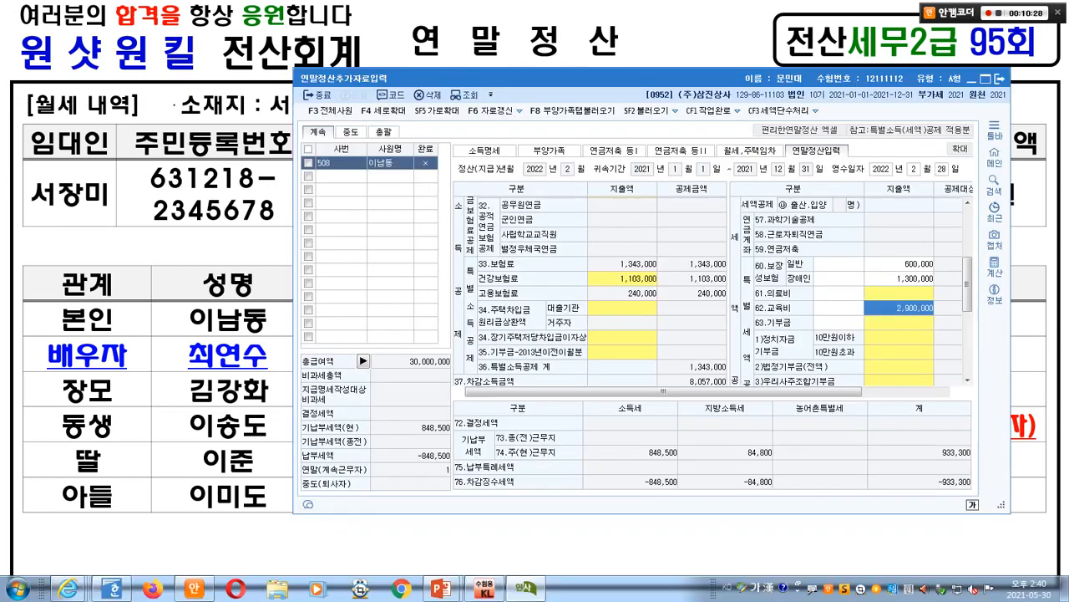
- In 61.의료비, enter 600,000 as the 그 밖의 공제대상자 medical expense
double_click(899, 293)
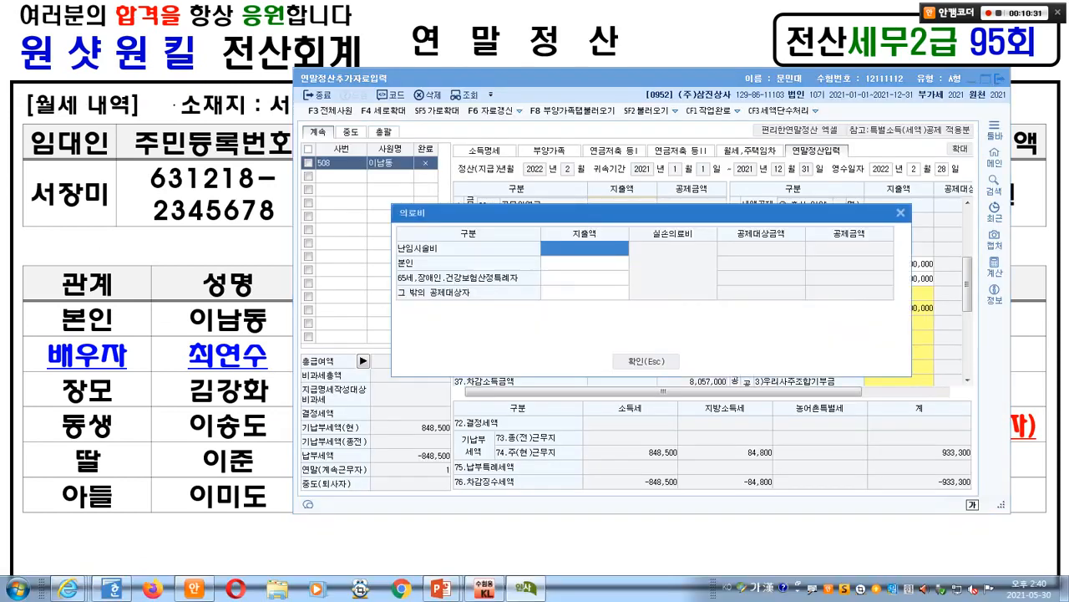
left_click(585, 293)
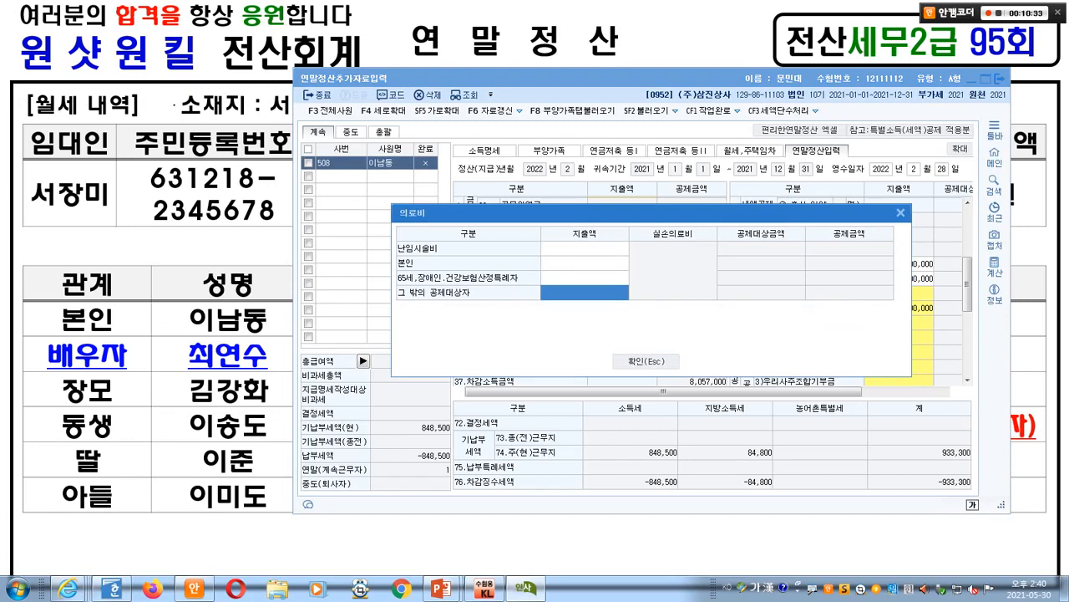
key("alt+Tab")
key("Page_Down")
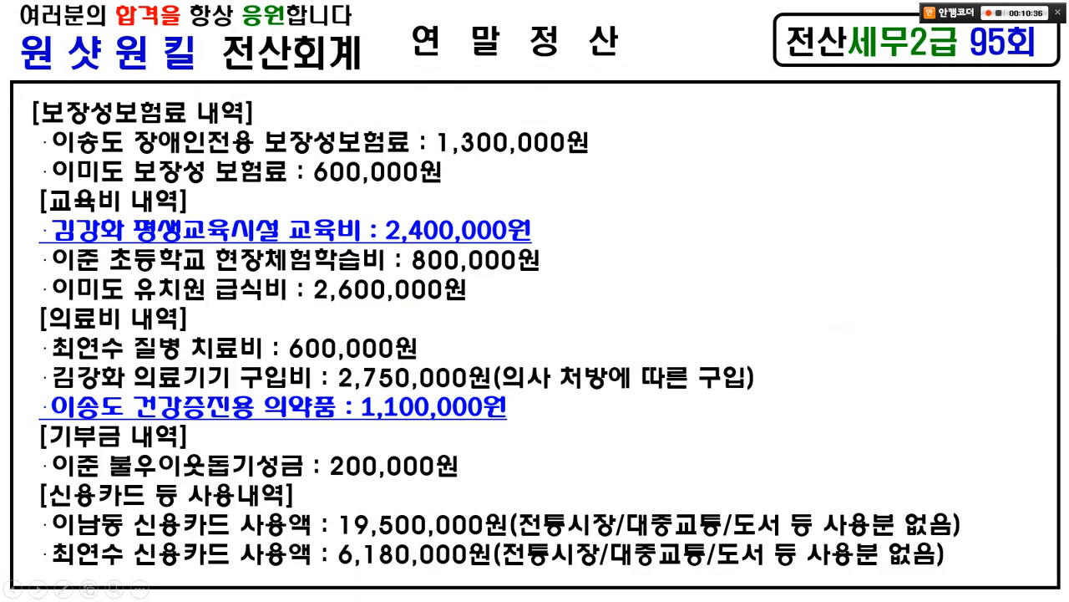
key("alt+Tab")
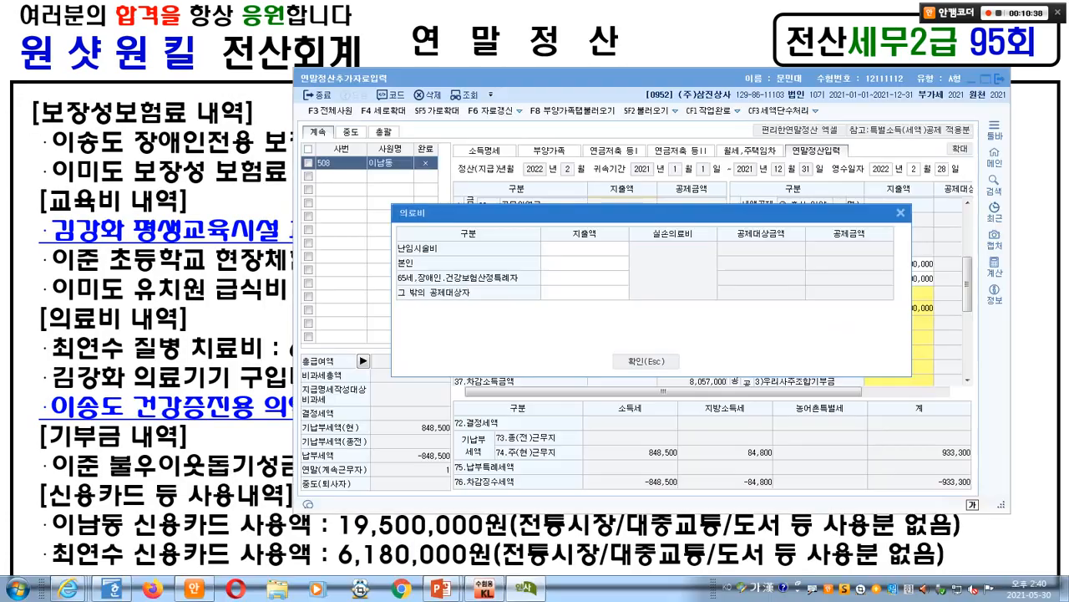
left_click(584, 293)
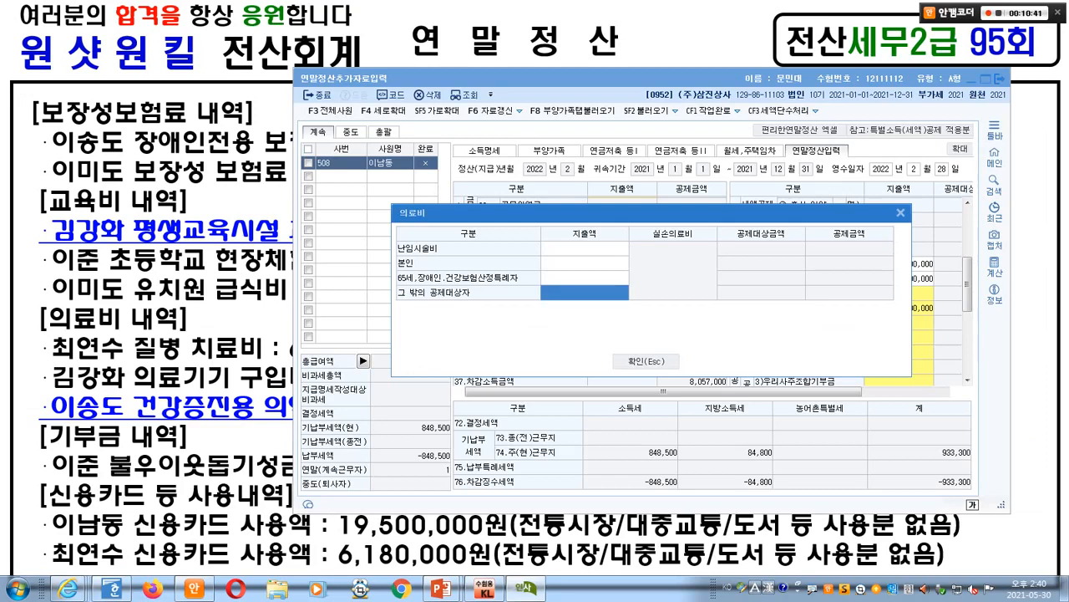
type("6000000")
key("Return")
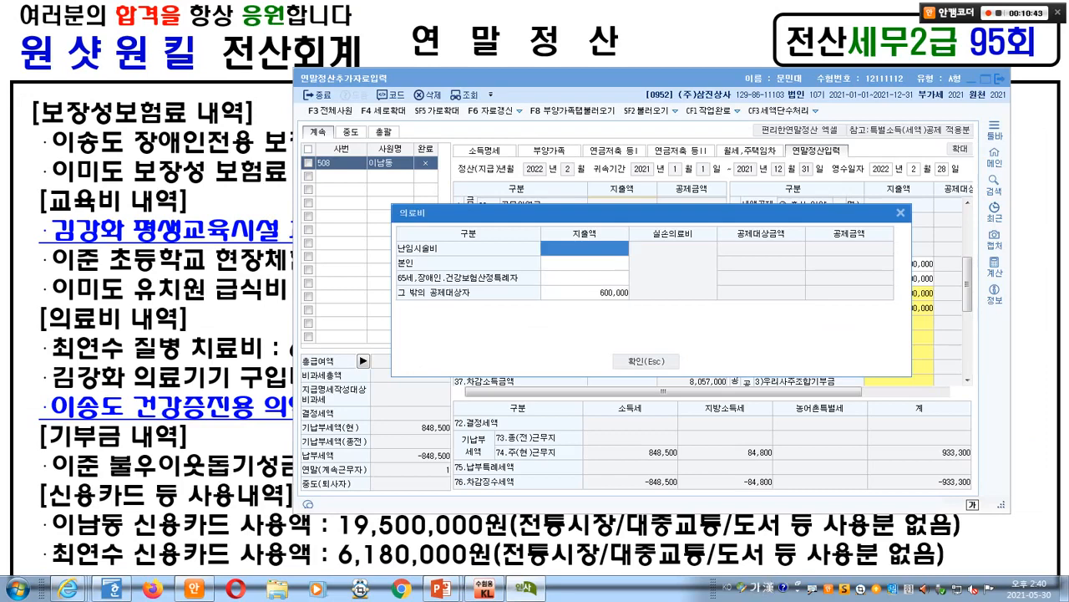
- Check the expense slide and enter 2,750,000 for the 65세 row's medical expense
key("alt+Tab")
key("Page_Up")
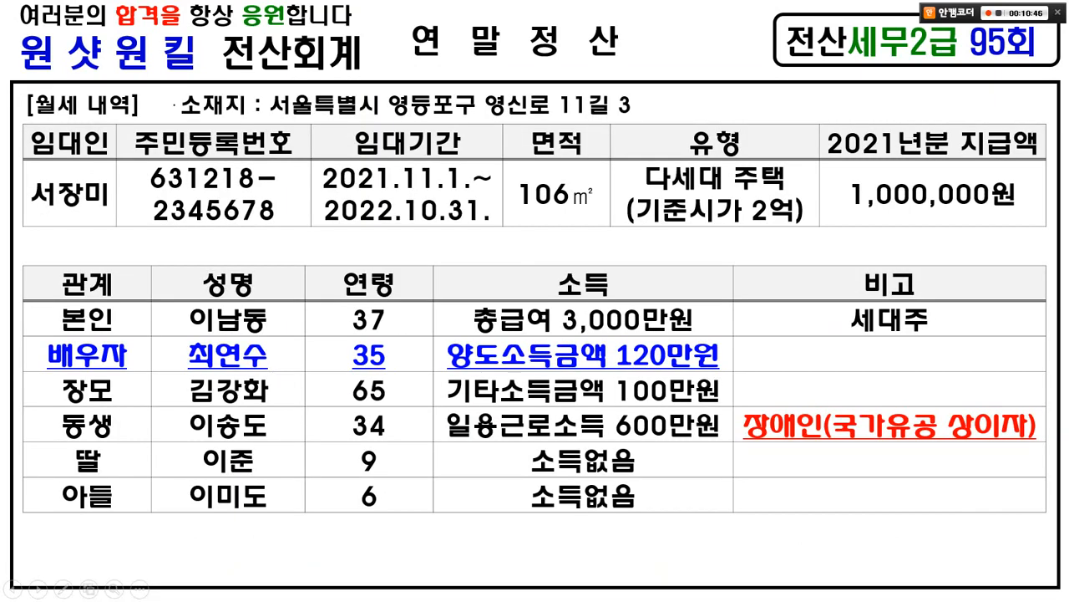
key("Page_Down")
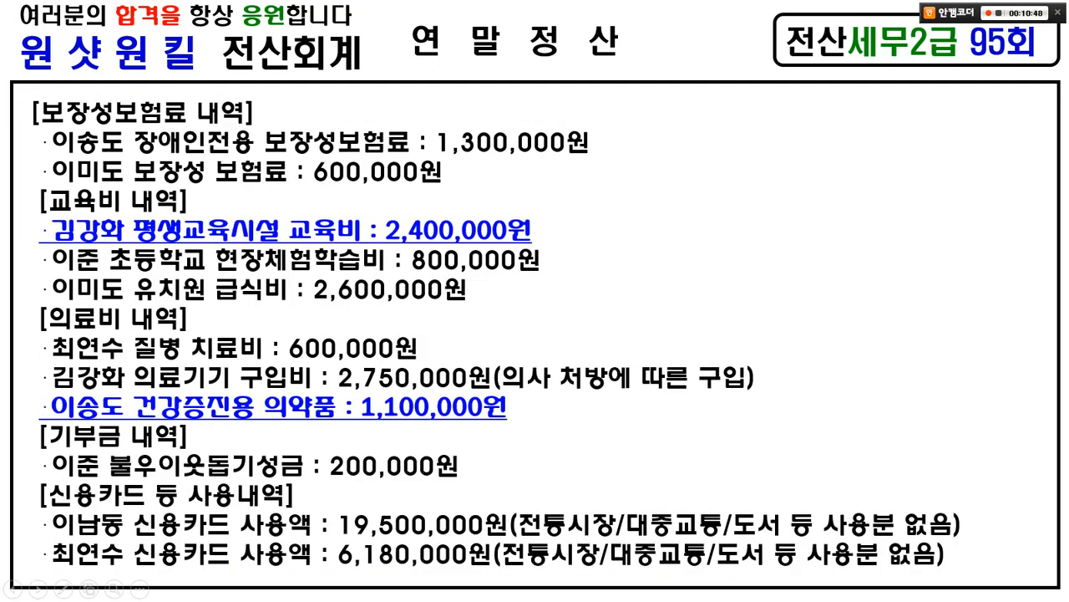
key("alt+Tab")
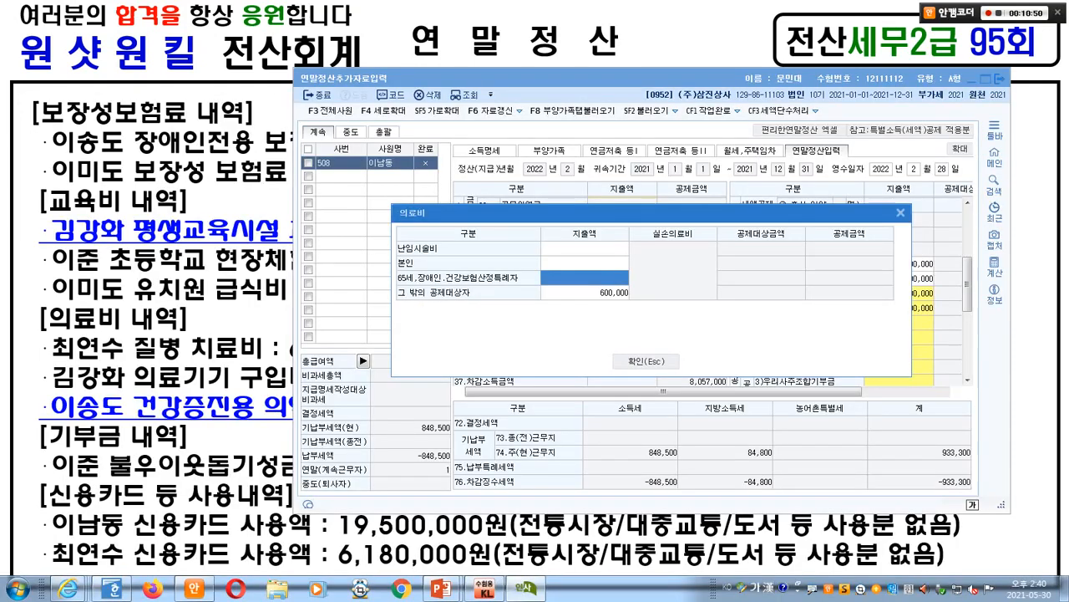
left_click(585, 277)
key("alt+Tab")
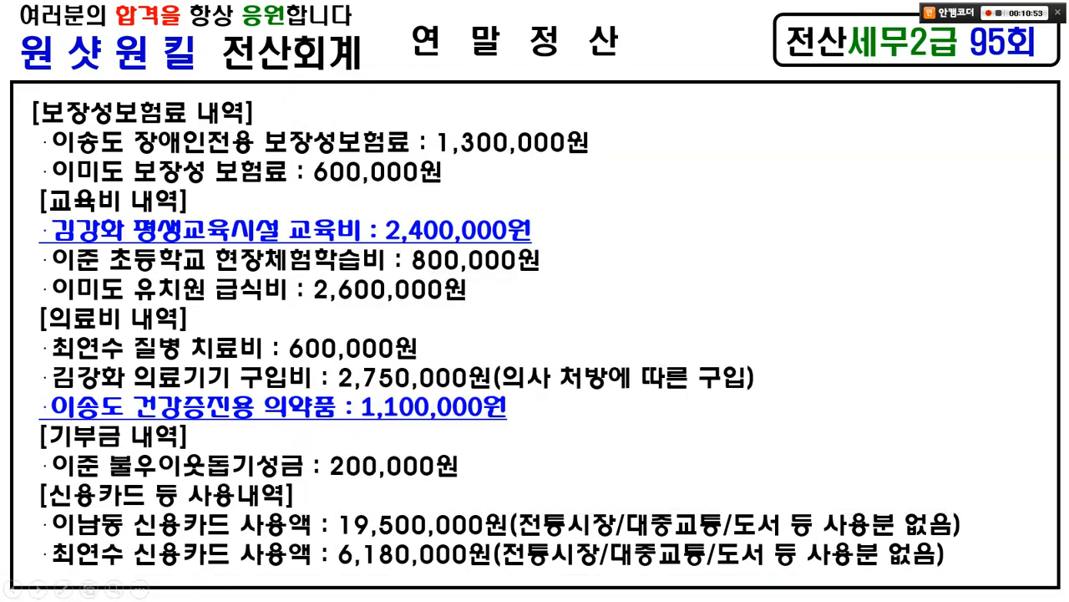
key("alt+Tab")
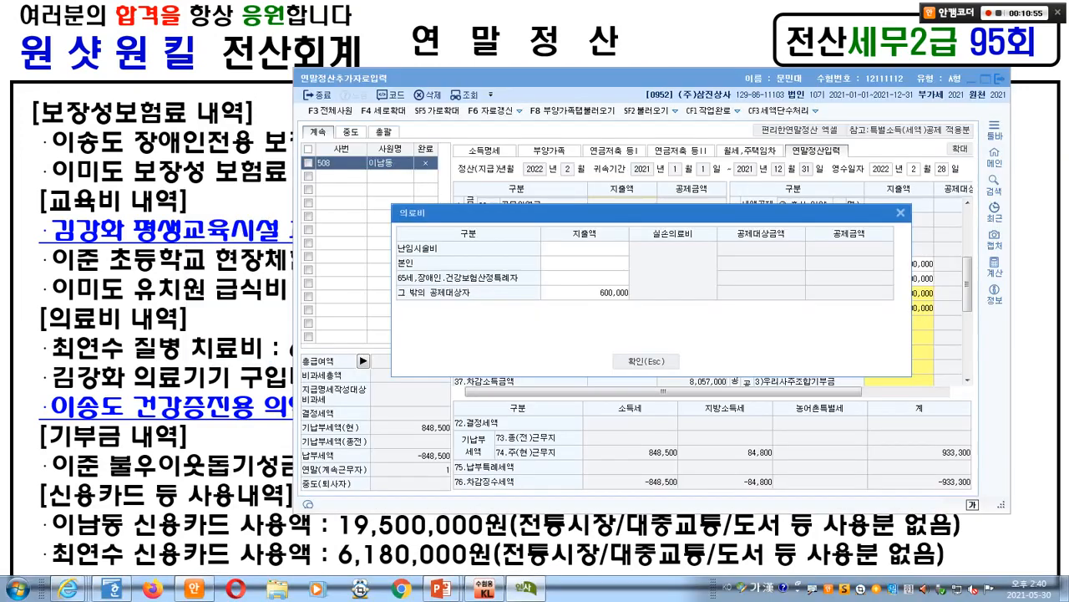
type("2750000")
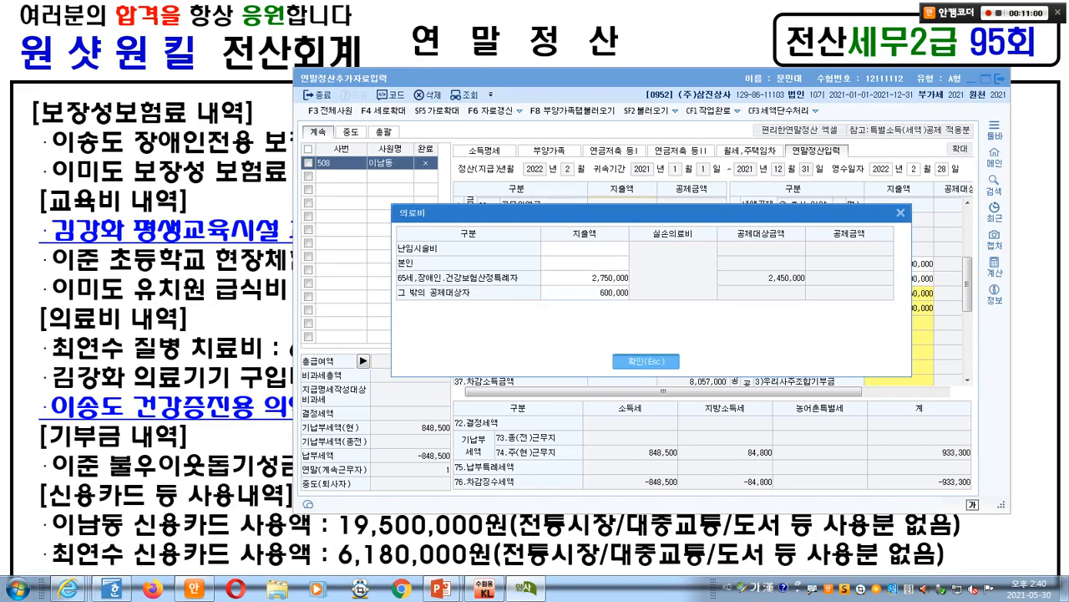
- Close the medical entry. On the slide, cross out the 1,100,000 medicine line and box the 200,000 donation
key("Escape")
key("alt+Tab")
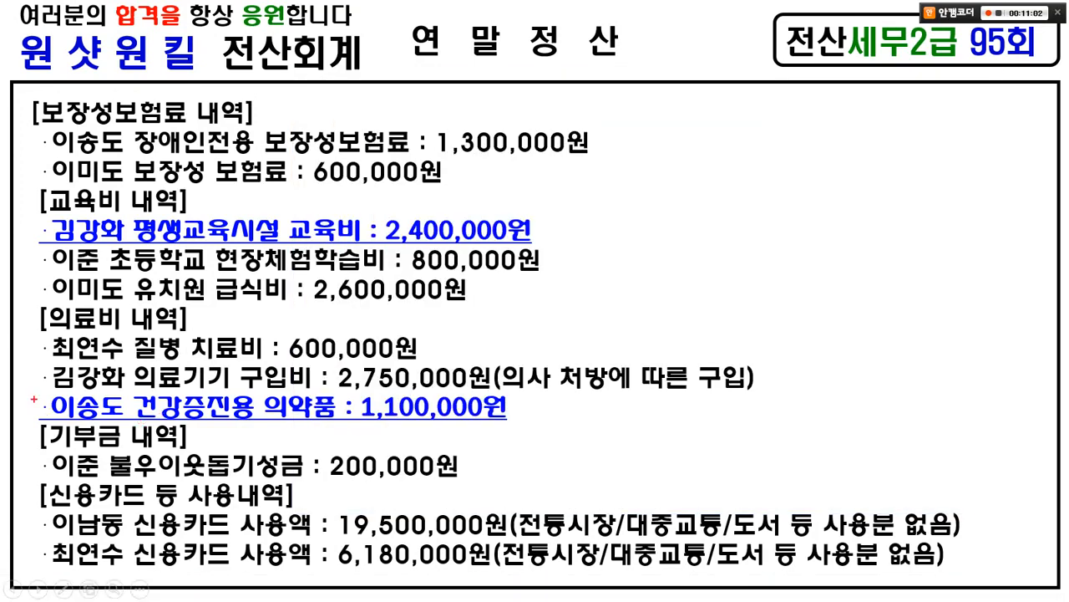
mouse_move(31, 386)
left_mouse_down()
mouse_move(297, 423)
mouse_move(503, 422)
mouse_move(478, 396)
mouse_move(483, 429)
left_mouse_up()
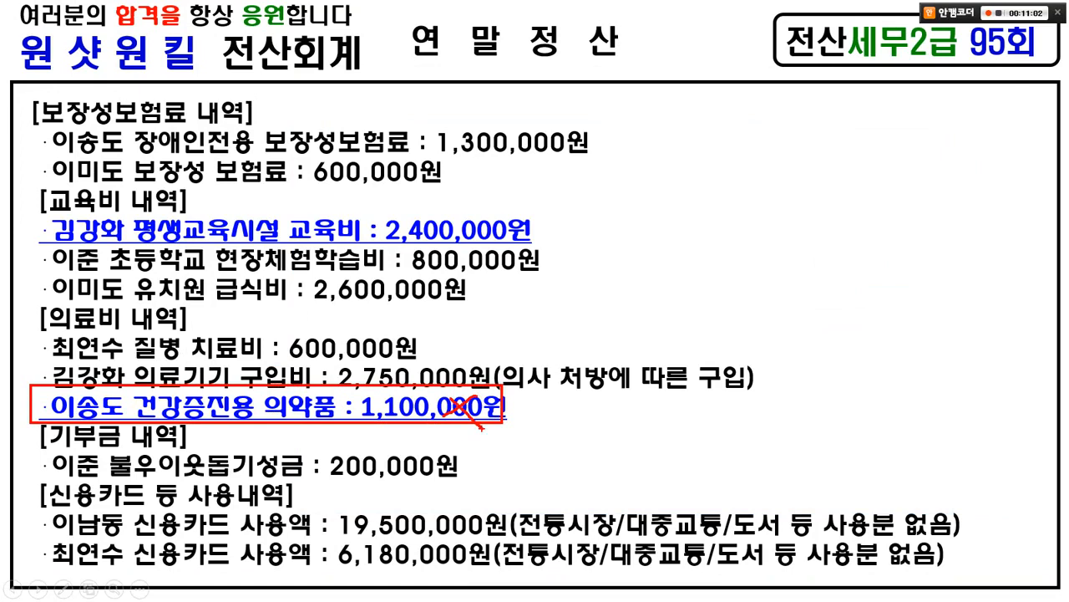
left_click_drag(283, 351, 255, 410)
left_click_drag(244, 375, 297, 416)
left_click_drag(33, 446, 487, 481)
- Enter 200 in 63.기부금's 종교단체외 당해기부금 지출액 cell and confirm
key("e")
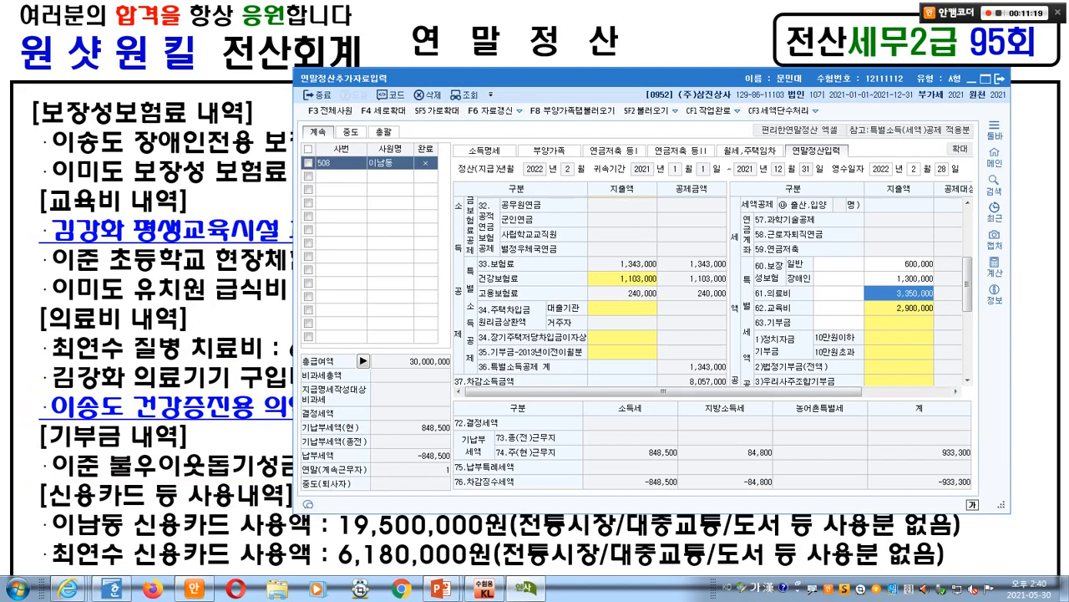
double_click(899, 322)
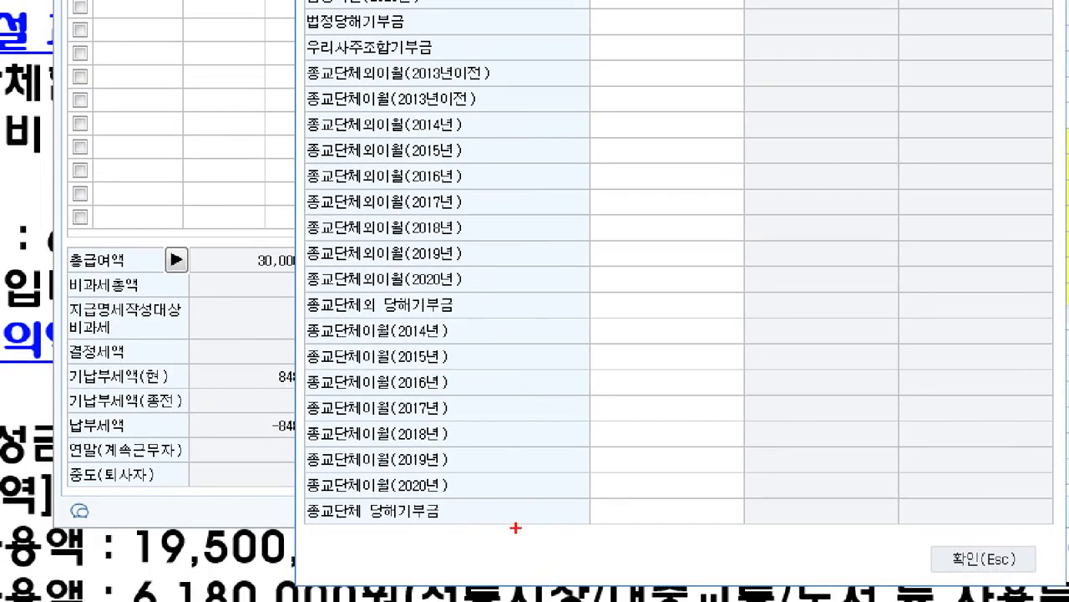
left_click_drag(284, 287, 769, 332)
left_click_drag(290, 481, 827, 561)
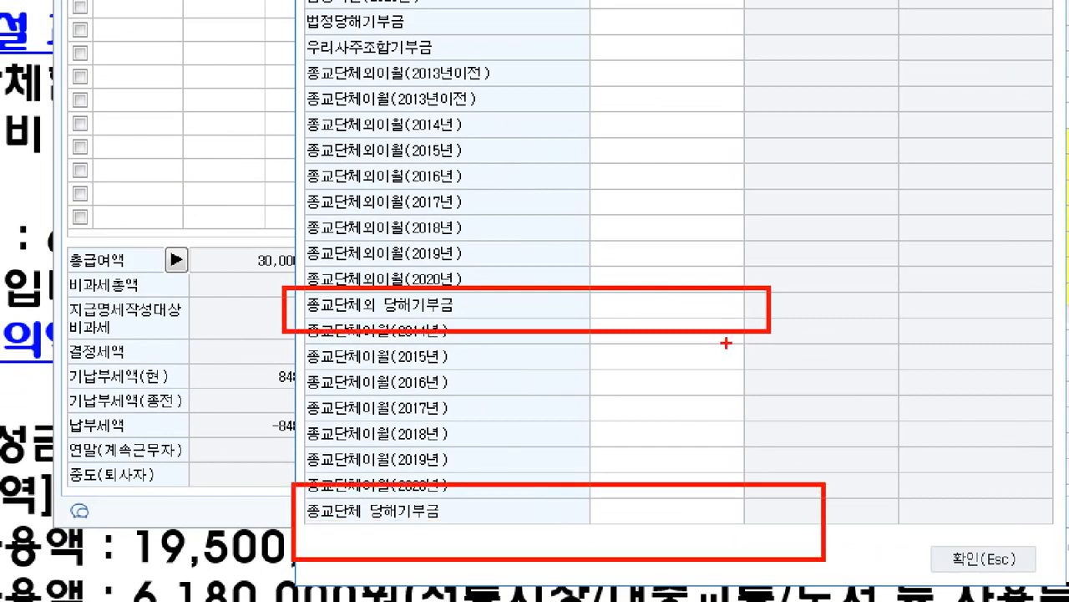
left_click_drag(725, 346, 778, 344)
left_click(656, 344)
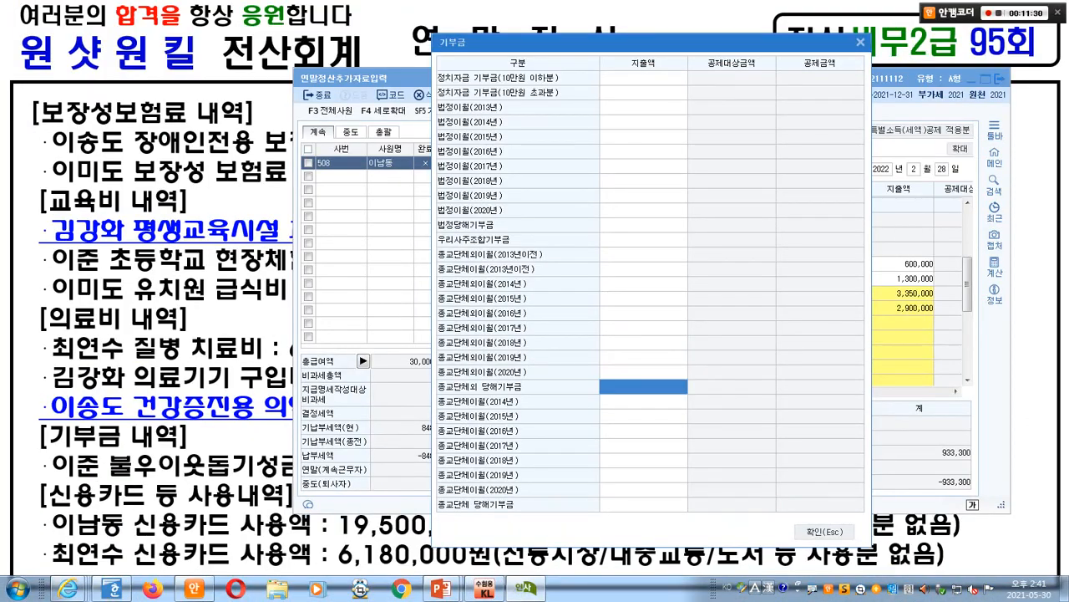
type("200")
key("Return")
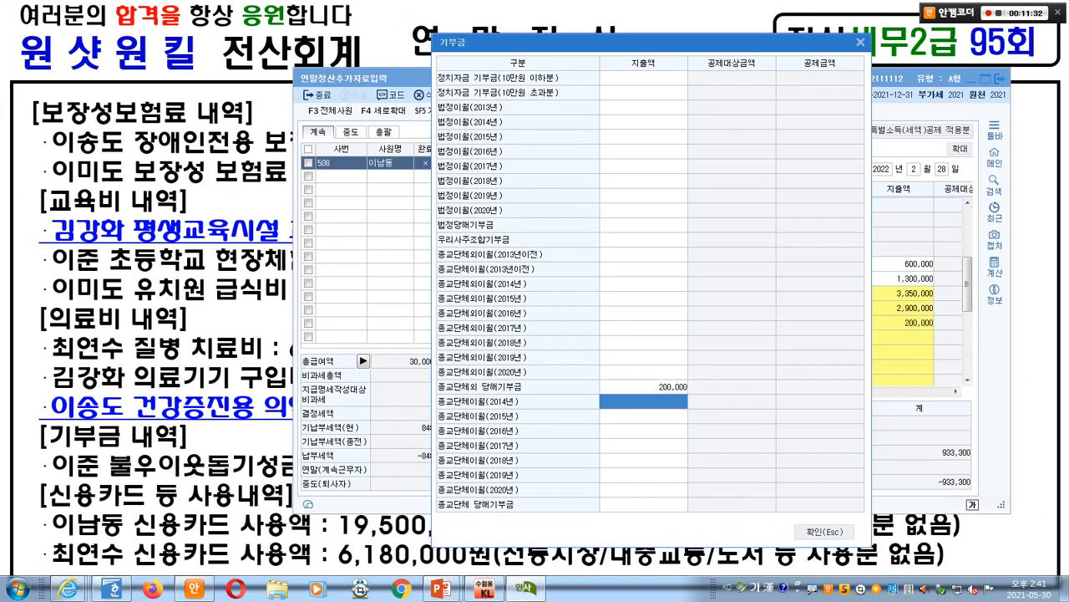
key("Escape")
- On the expense slide, mark the 19,500,000 credit-card amount and its exclusions note
key("alt+Tab")
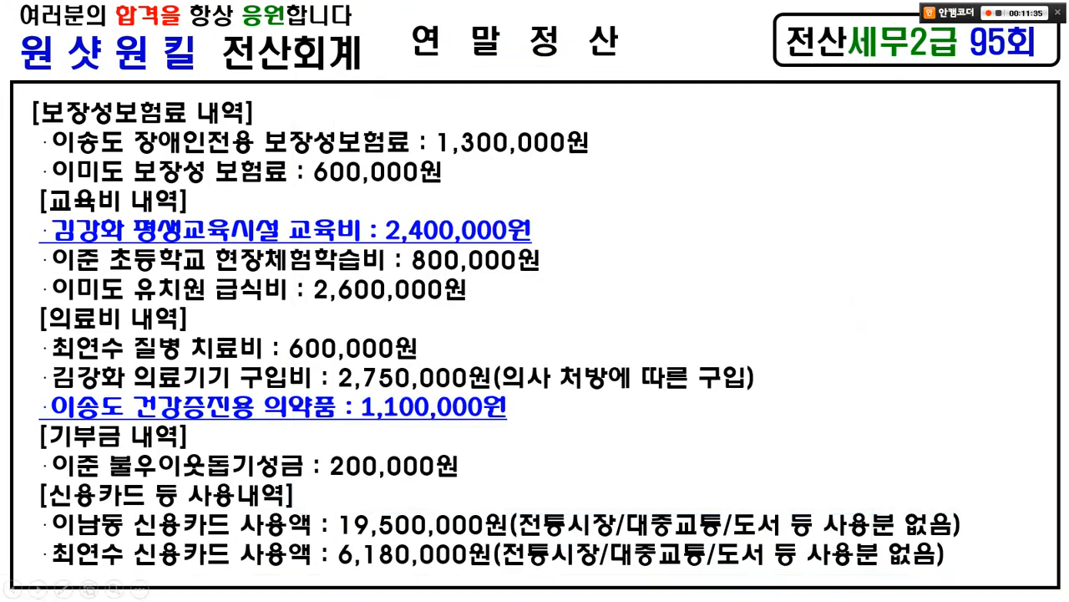
left_click_drag(56, 530, 202, 541)
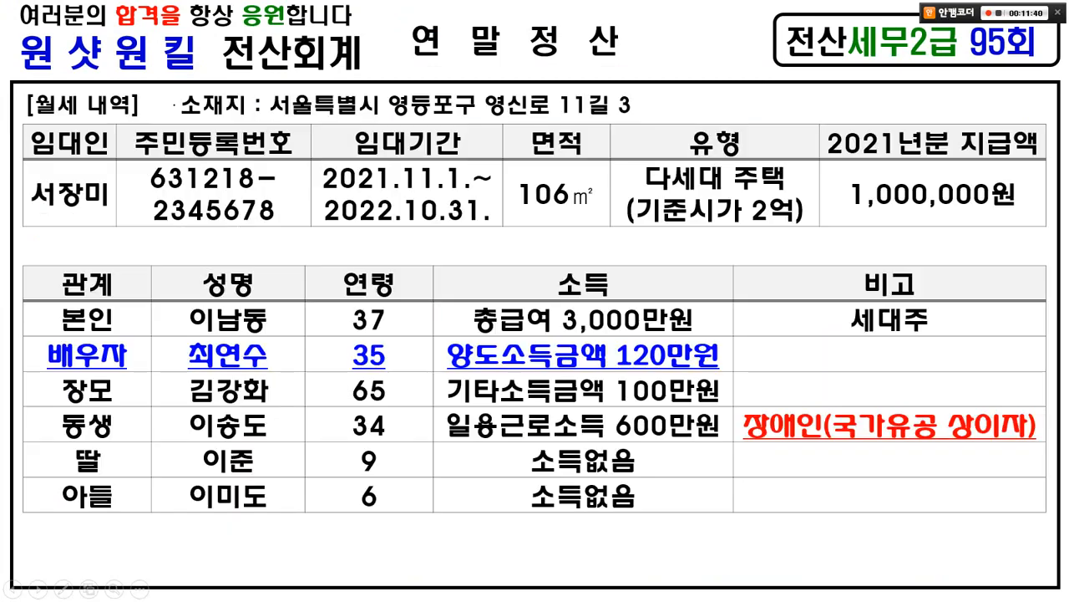
key("Right")
key("Left")
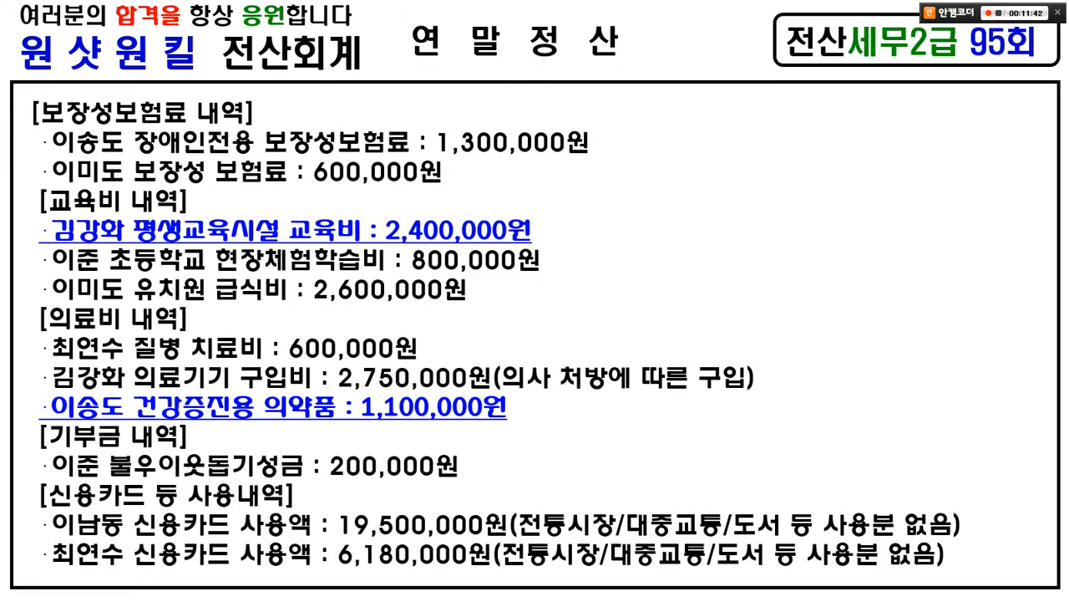
mouse_move(422, 503)
left_mouse_down()
mouse_move(421, 549)
mouse_move(422, 504)
left_mouse_up()
left_click_drag(524, 542, 969, 541)
left_click_drag(924, 498, 874, 535)
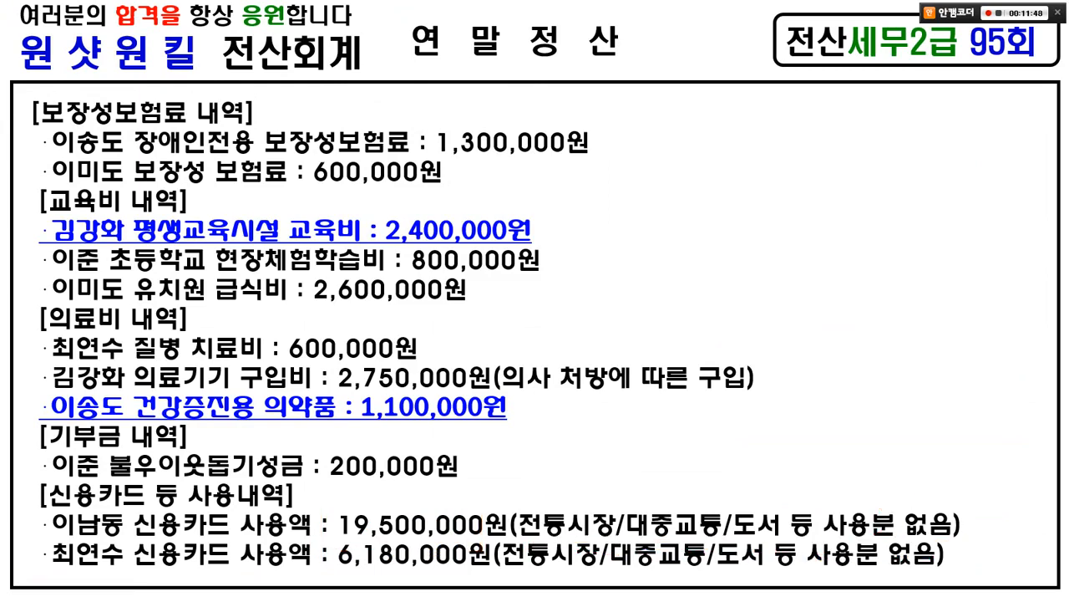
- Enter 19,500,000 as the ⑨신용카드 amount under 42.신용카드 등 사용액
key("alt+Tab")
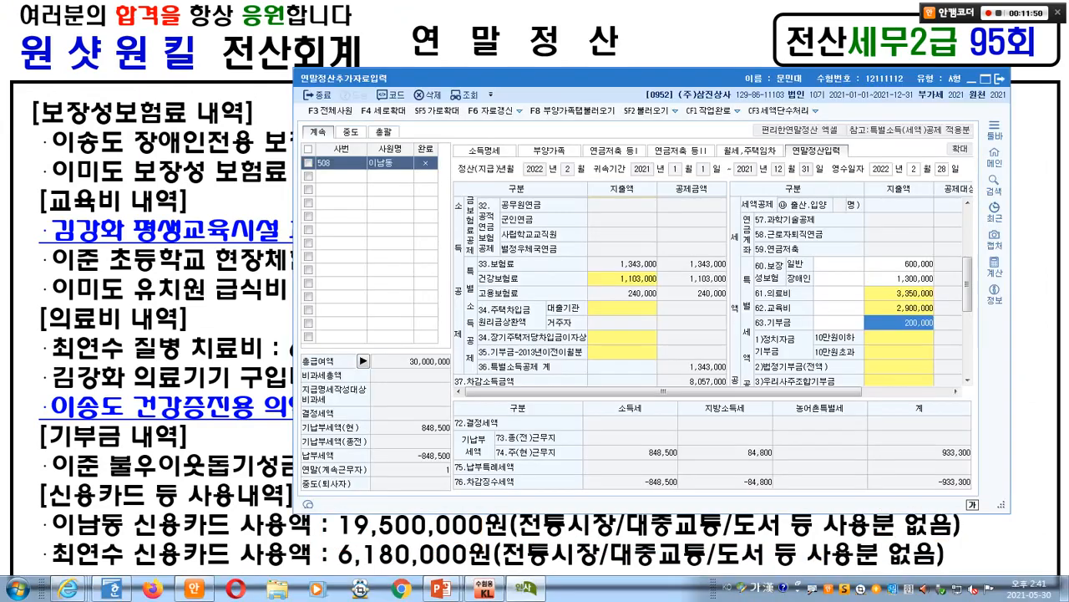
left_click(623, 337)
scroll(714, 293, "down", 5)
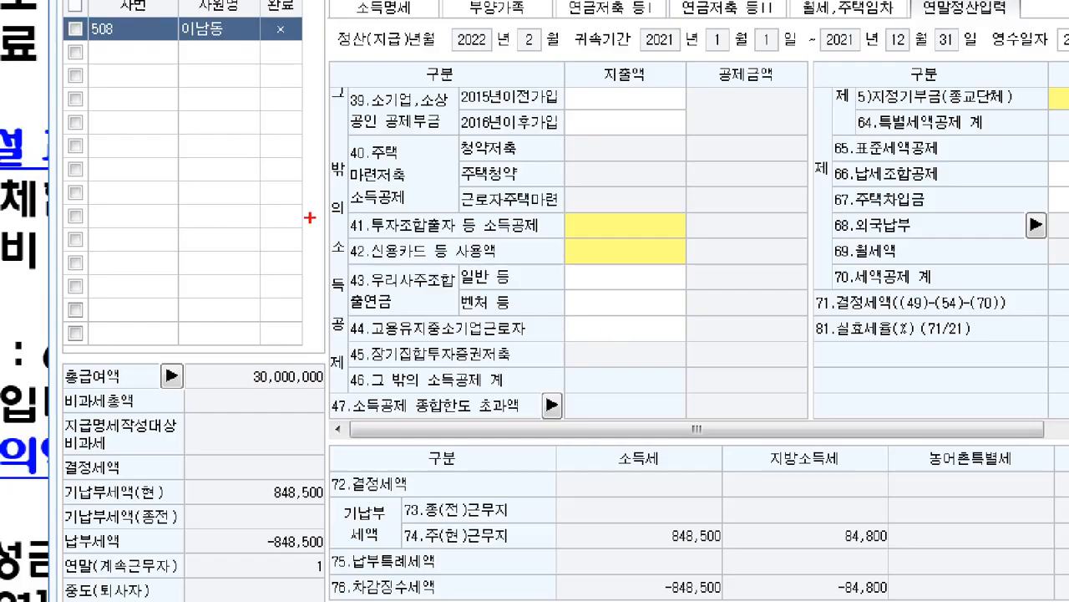
left_click_drag(419, 273, 659, 304)
double_click(625, 250)
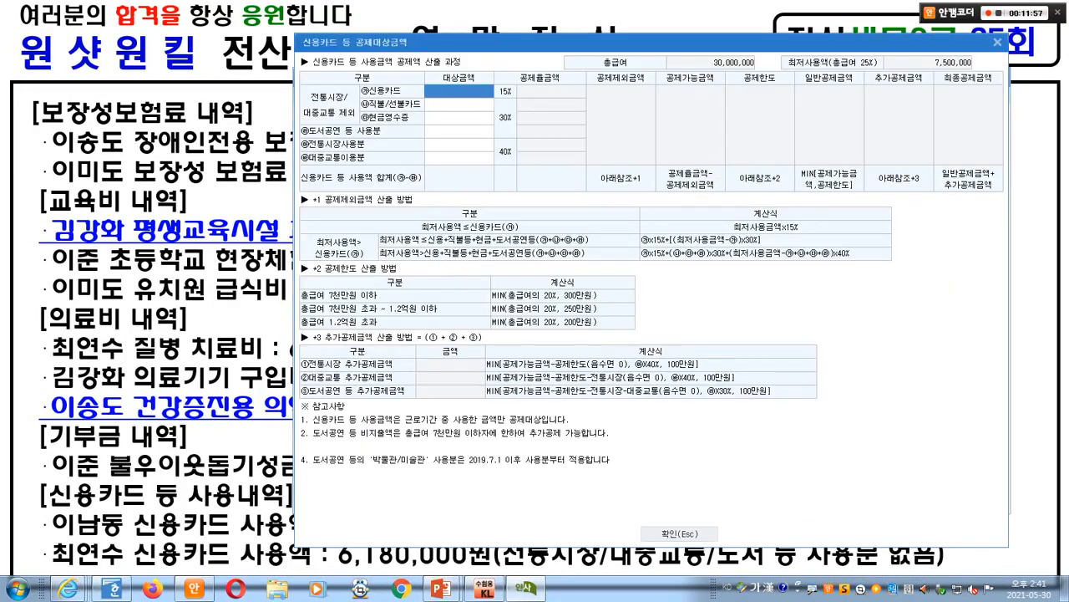
type("19500000")
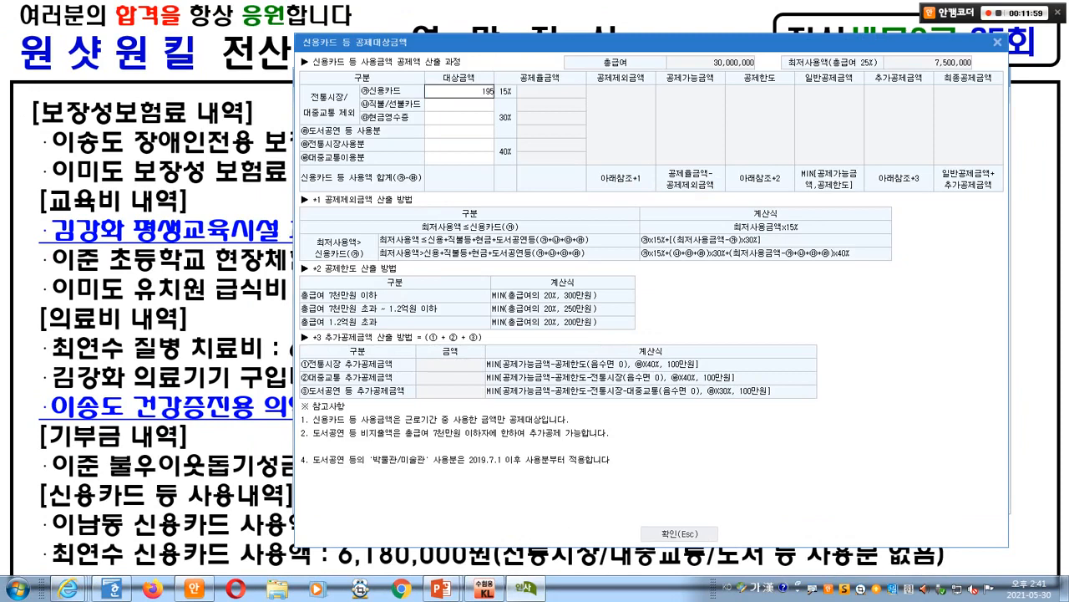
key("Return")
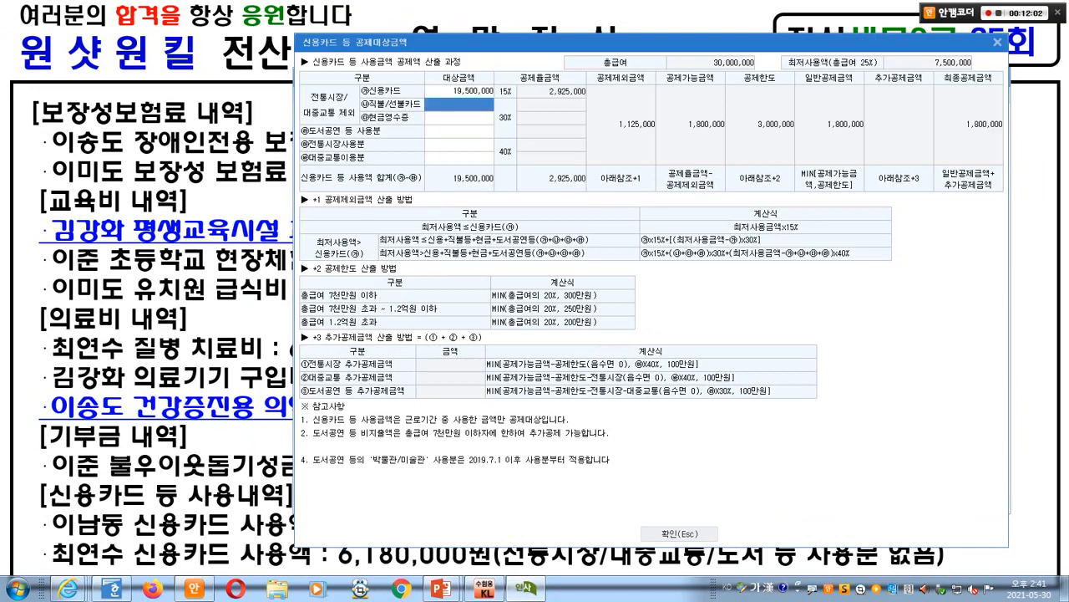
- On the slide, cross out the spouse's credit-card usage as excluded from deduction
key("alt+Tab")
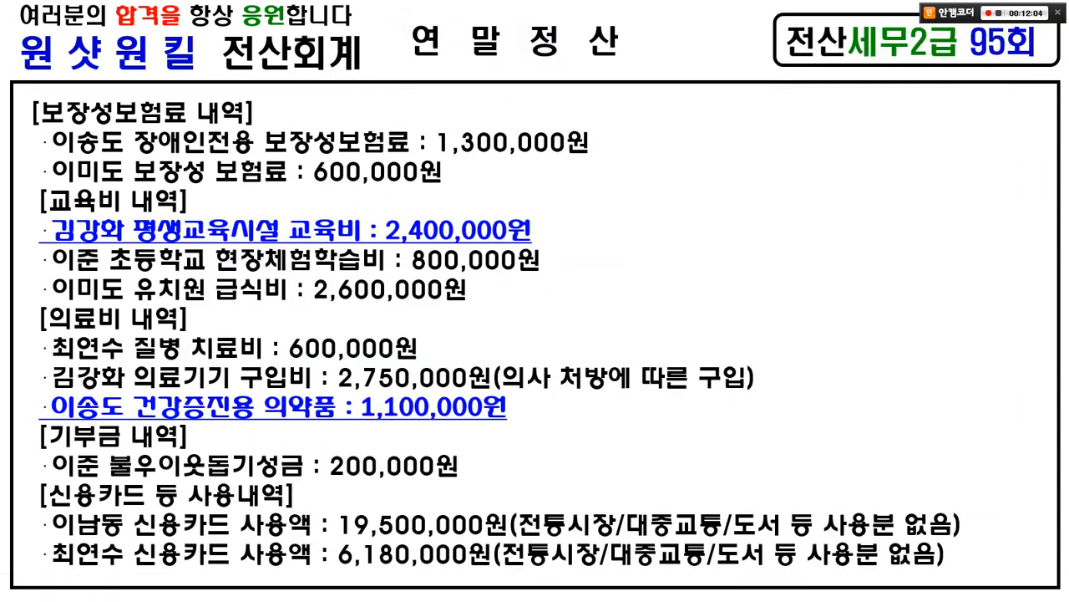
left_click_drag(24, 540, 317, 572)
left_click_drag(234, 540, 208, 569)
mouse_move(209, 541)
left_mouse_down()
mouse_move(230, 570)
mouse_move(142, 560)
left_mouse_up()
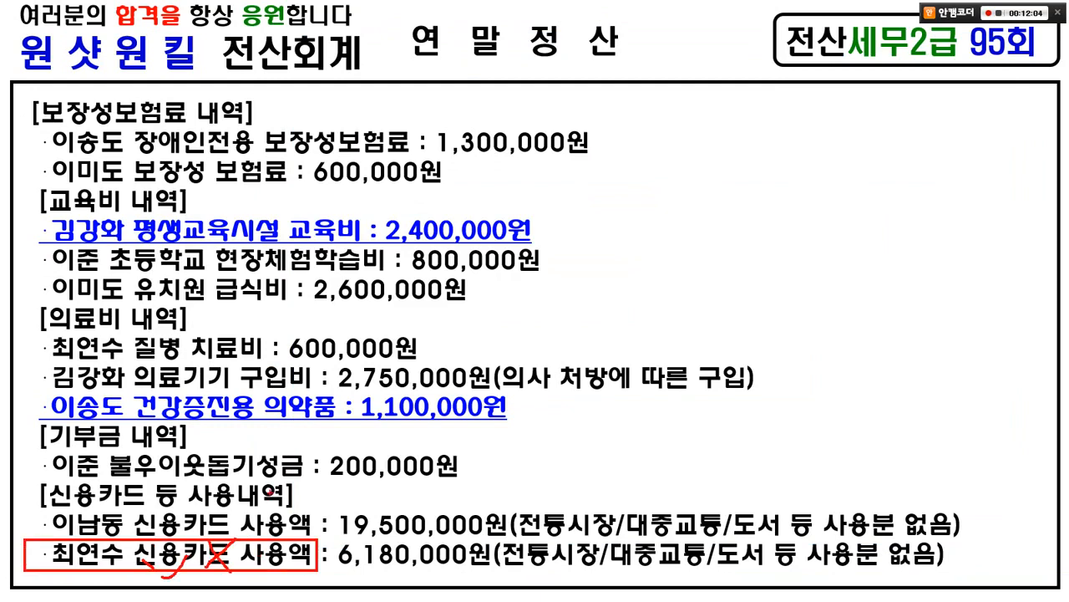
left_click_drag(276, 484, 298, 481)
mouse_move(89, 562)
left_mouse_down()
mouse_move(45, 575)
mouse_move(87, 528)
left_mouse_up()
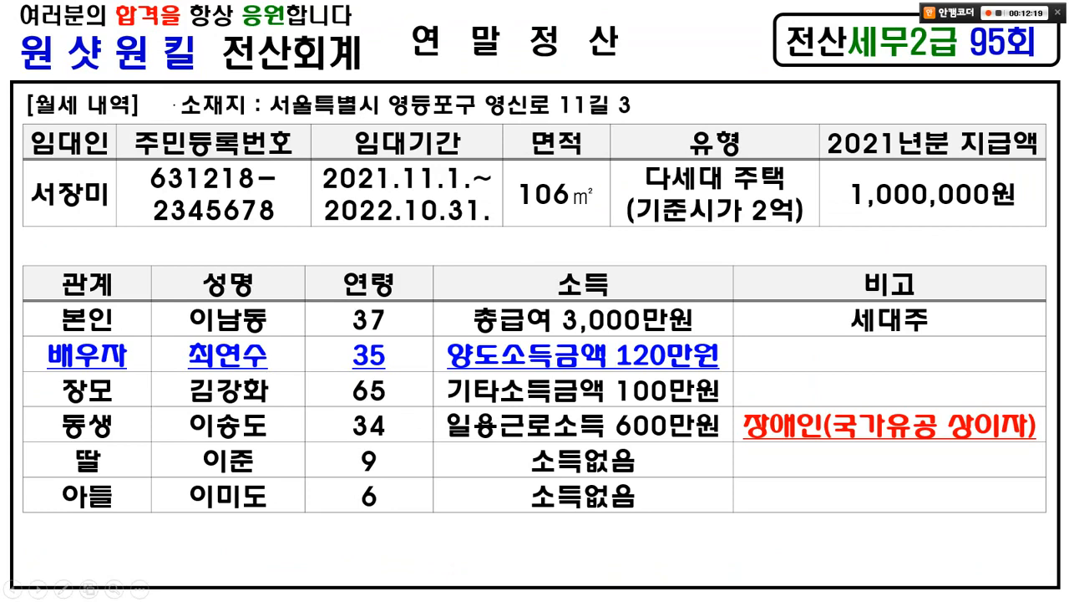
key("Right")
- Confirm the card deduction details, which give a 1,800,000 deduction
key("alt+Tab")
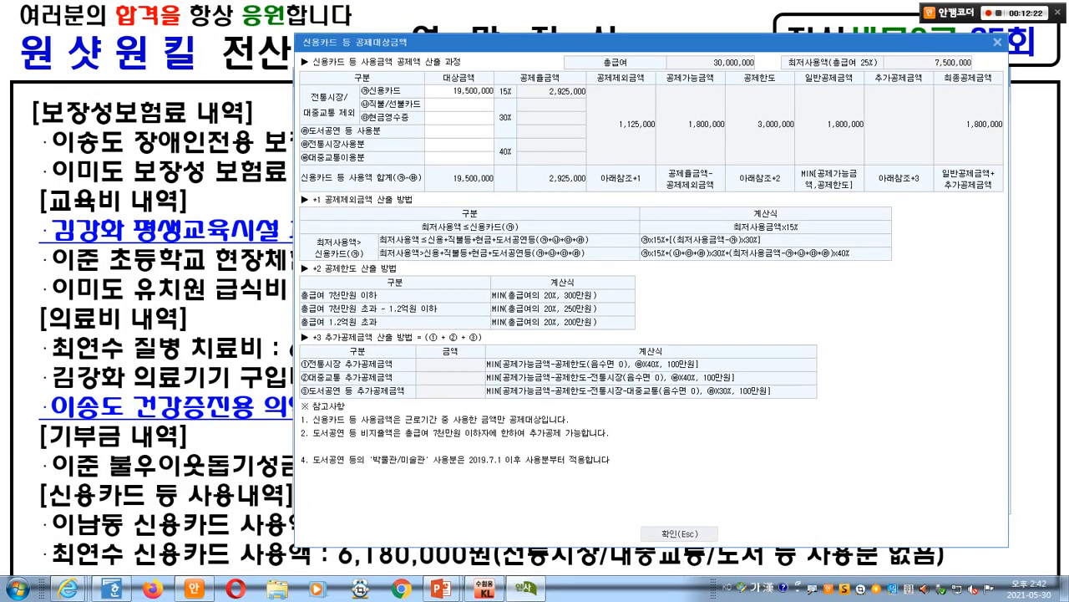
key("Escape")
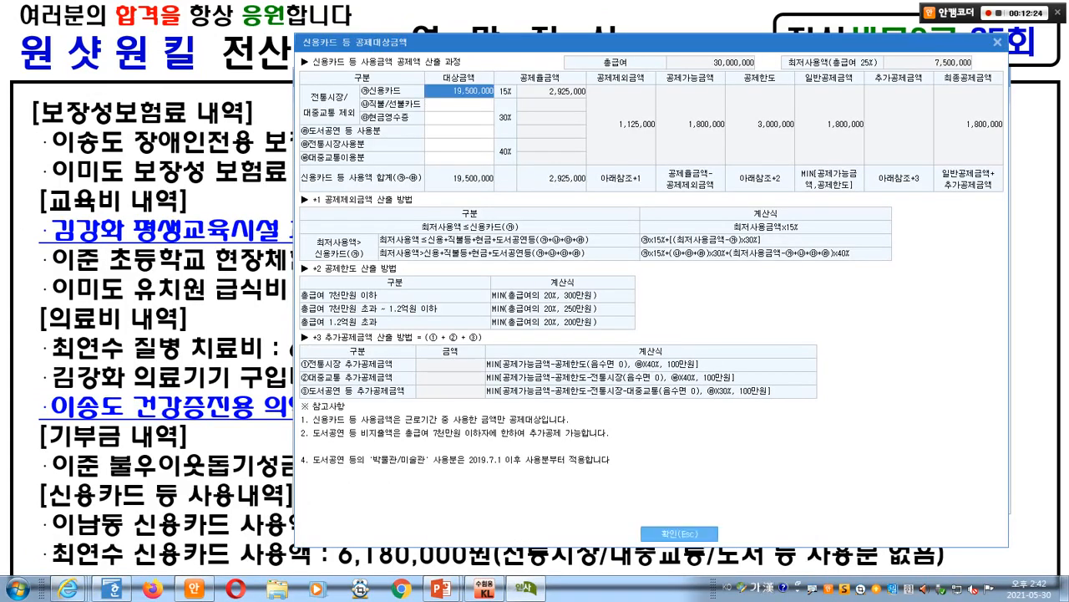
key("alt+Tab")
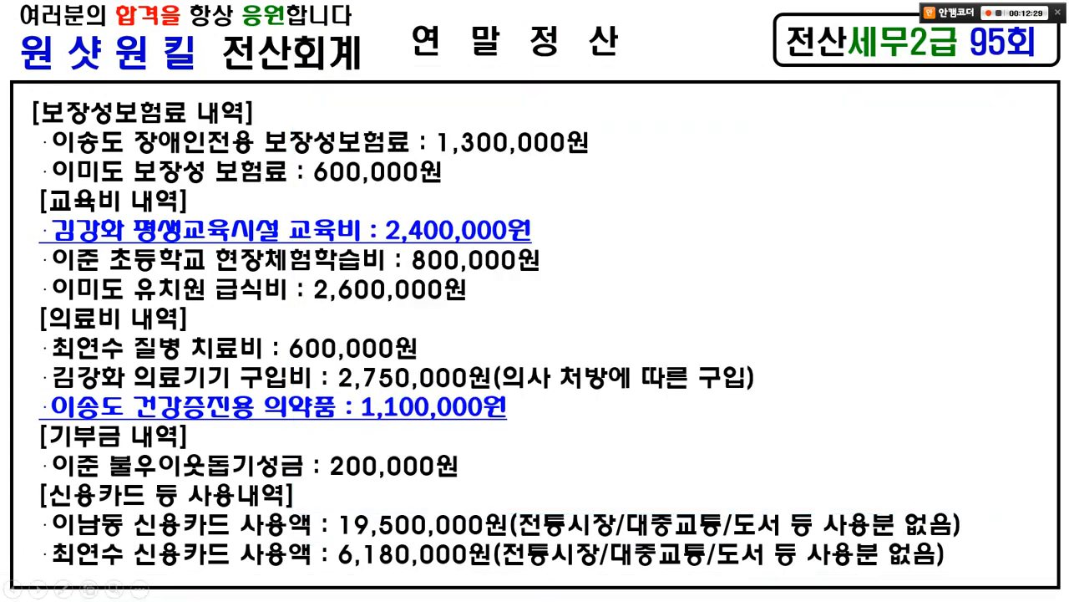
- Return to question slide [5-2], tick its requirements and 10-point score, then clear the ink
key("Page_Up")
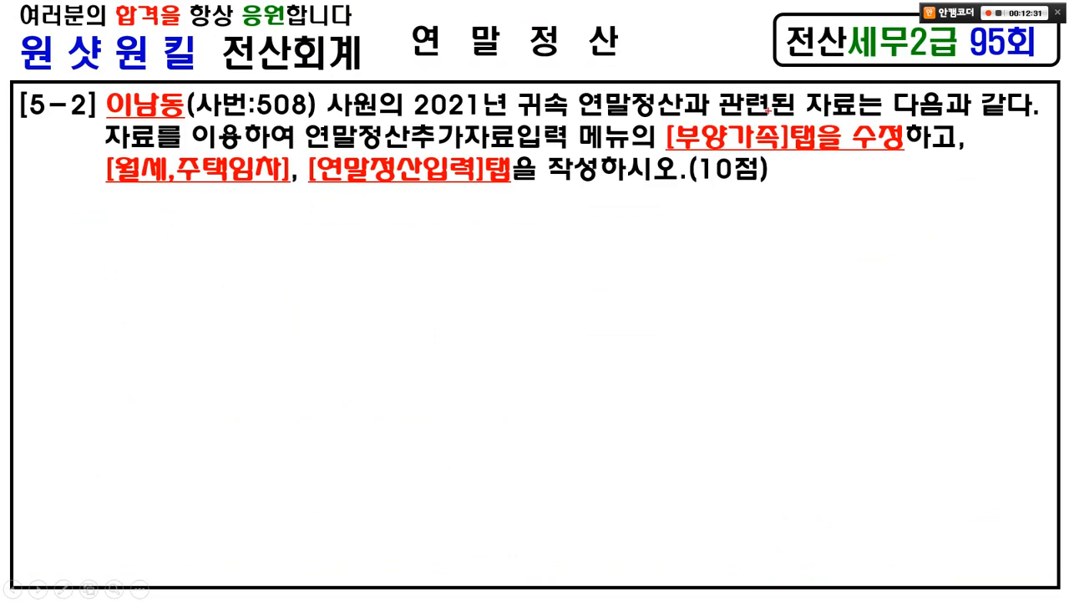
left_click_drag(767, 109, 807, 97)
left_click_drag(172, 140, 232, 122)
mouse_move(329, 136)
left_mouse_down()
mouse_move(334, 144)
mouse_move(391, 129)
left_mouse_up()
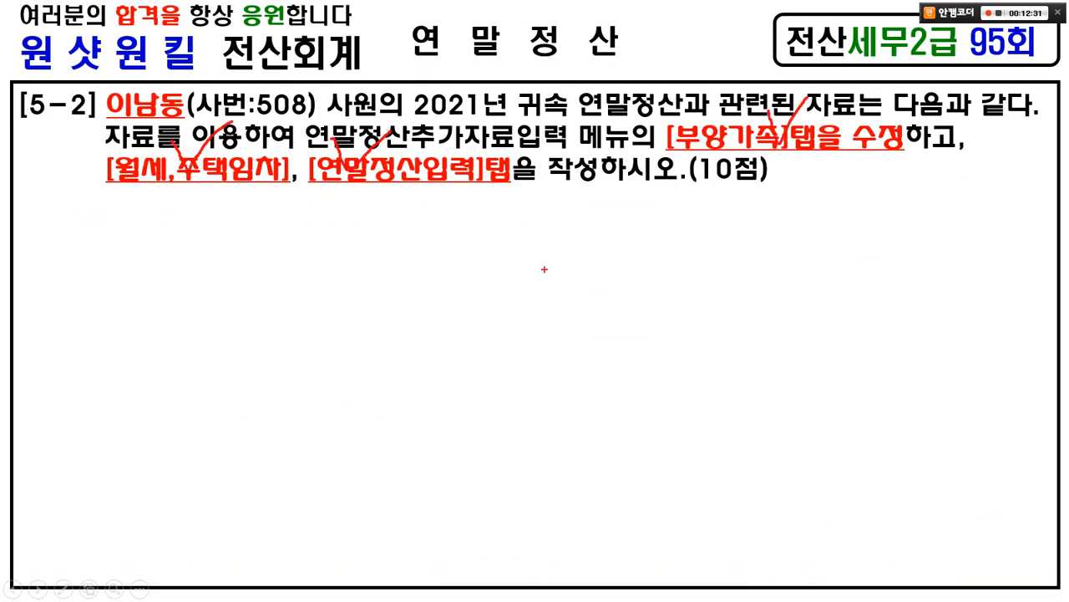
left_click_drag(737, 208, 712, 201)
key("e")
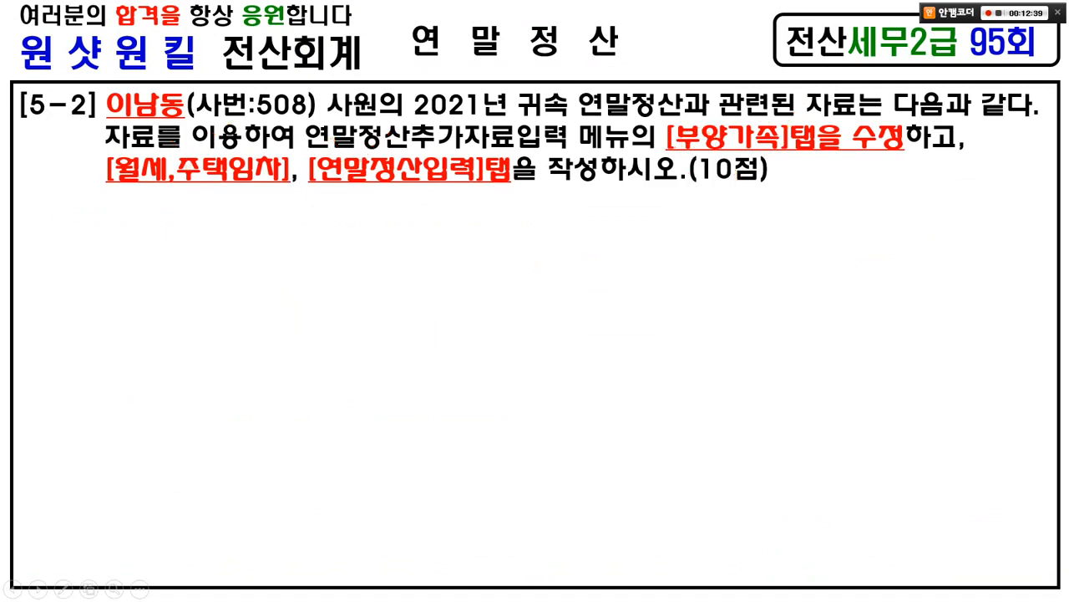